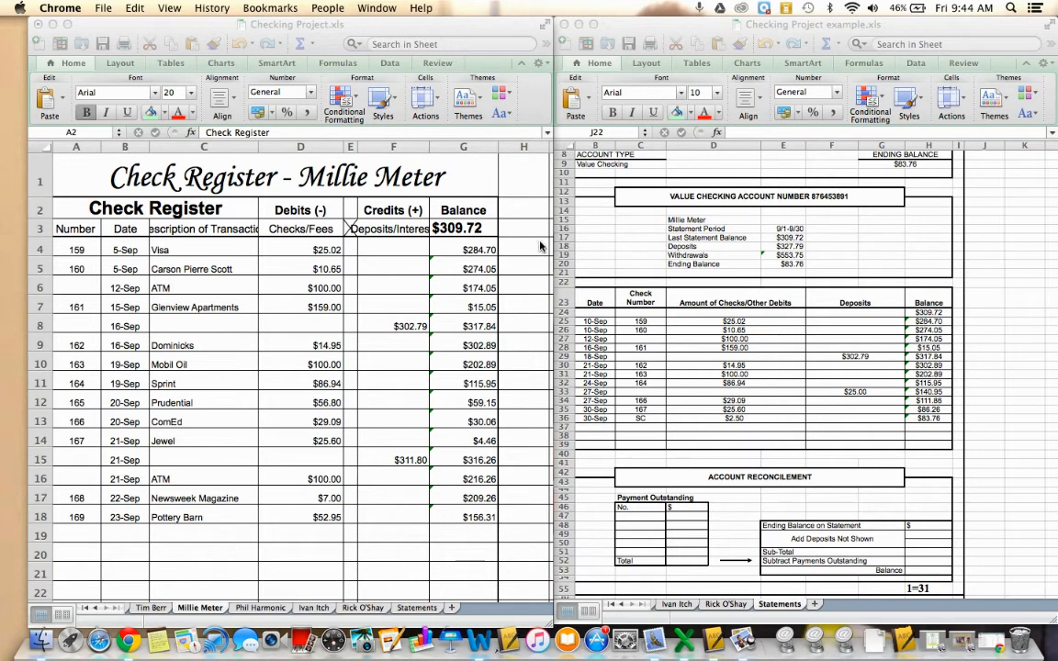
In the bank statement workbook, enter the notes "1) Do the X" in G16 and "2) Do the O" in G17
{"action": "left_click", "coordinate": [456, 517]}
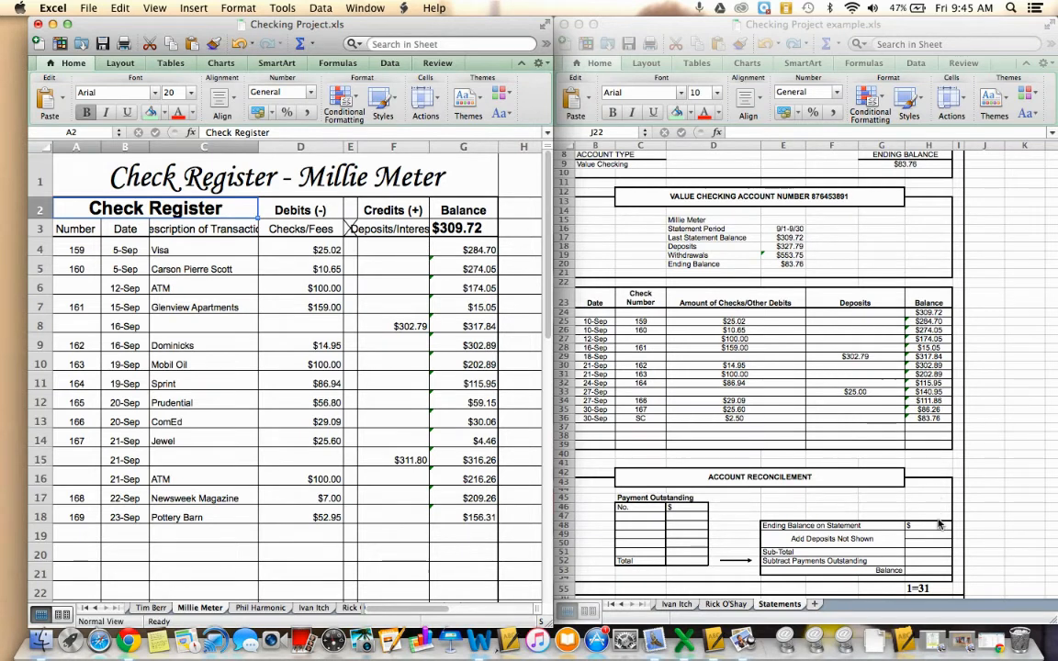
{"action": "left_click", "coordinate": [931, 576]}
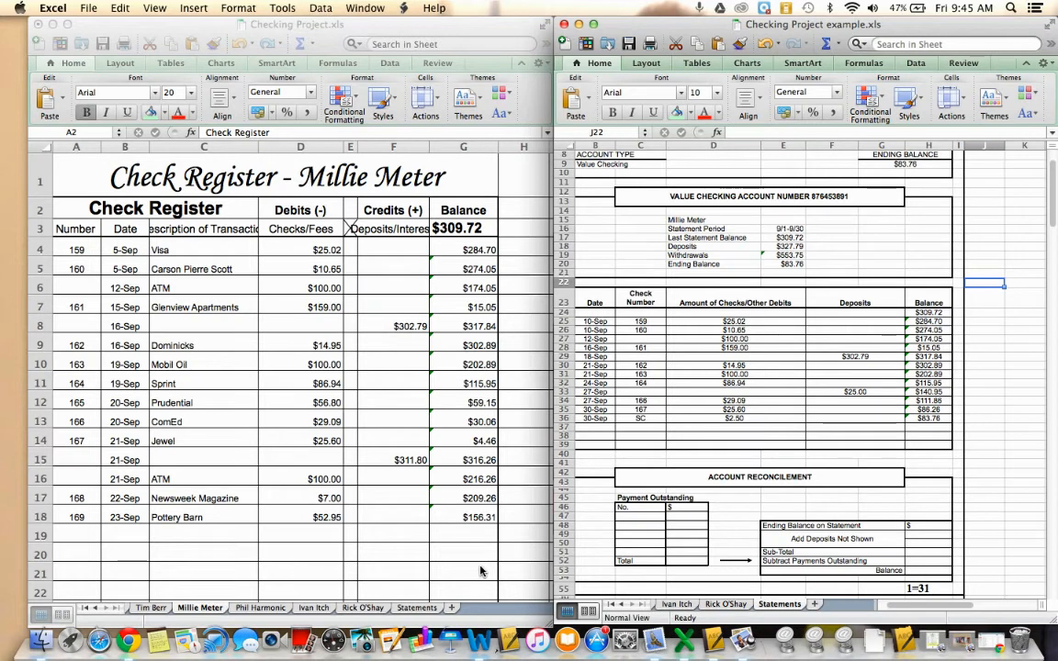
{"action": "left_click", "coordinate": [870, 229]}
{"action": "type", "text": "1"}
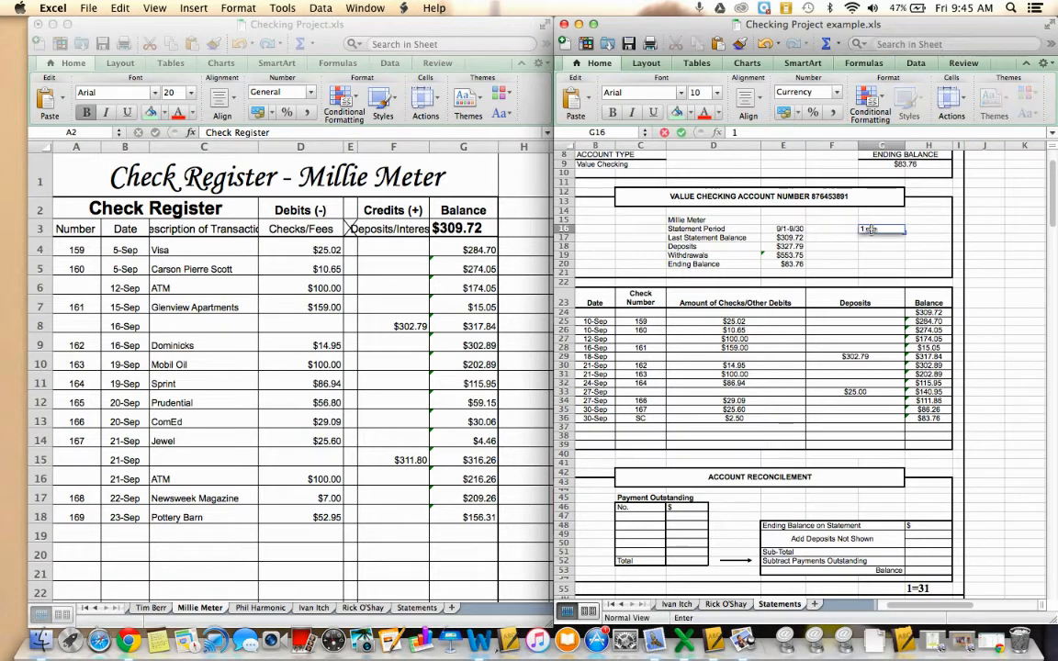
{"action": "type", "text": ") Do the X"}
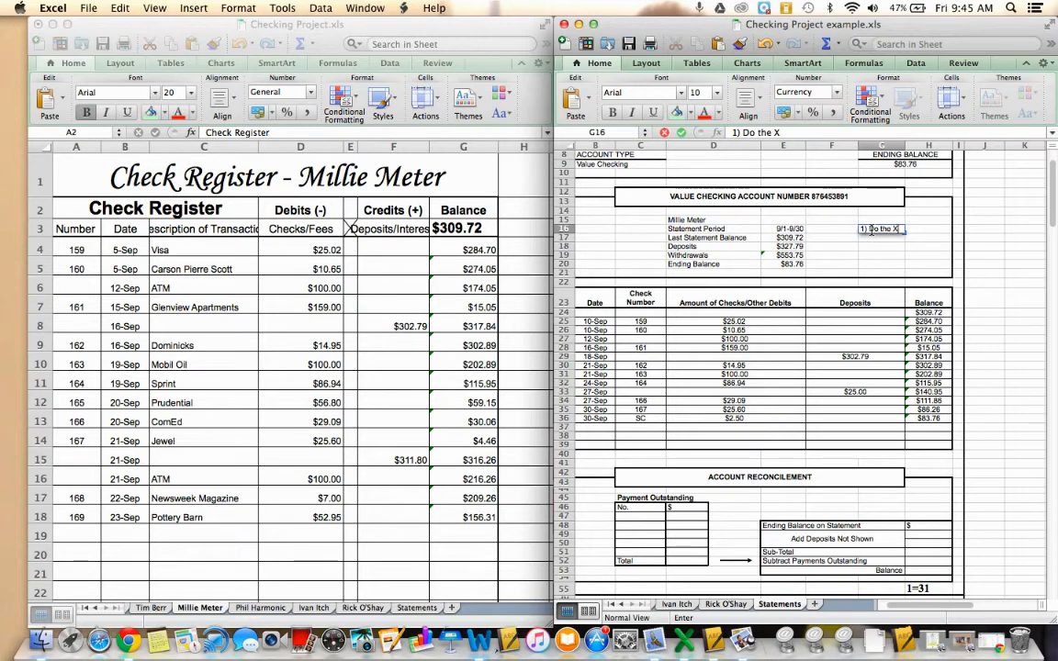
{"action": "key", "text": "Return"}
{"action": "type", "text": "2) Do the"}
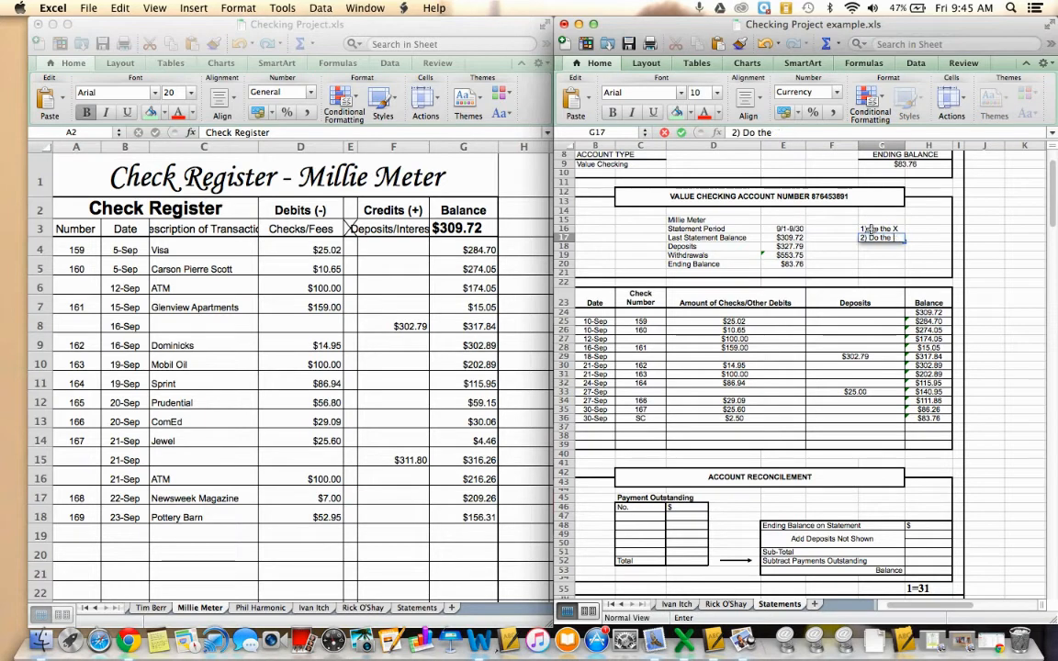
{"action": "type", "text": " O"}
{"action": "key", "text": "Return"}
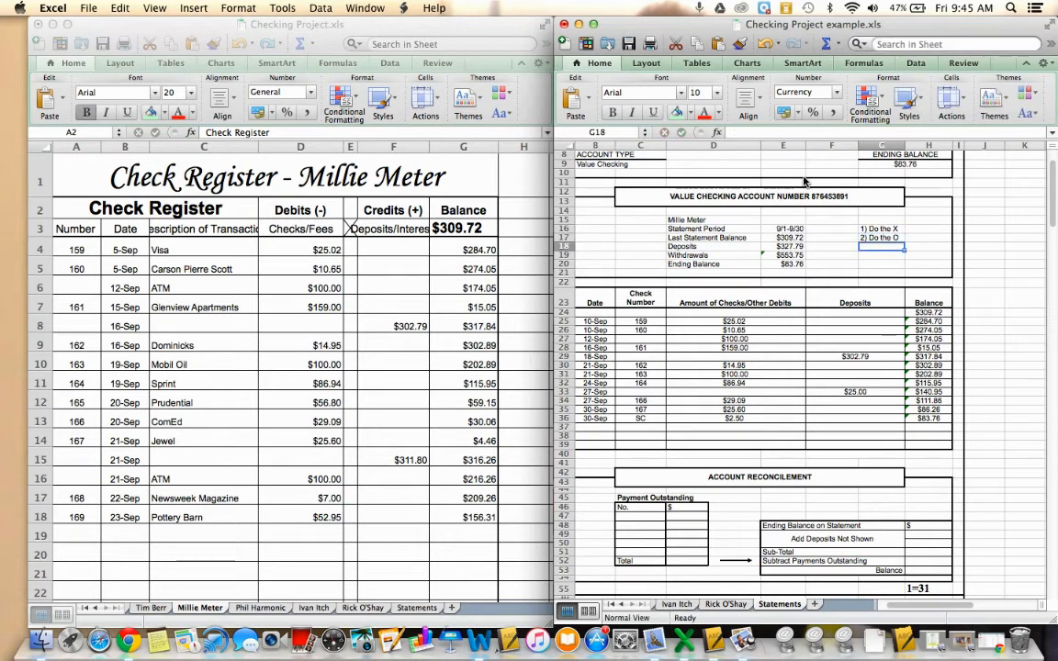
Enter the note "3) Reconcile - transfer numbers that are missing from one doc to the other" in G18 of the statement
{"action": "type", "text": "3)"}
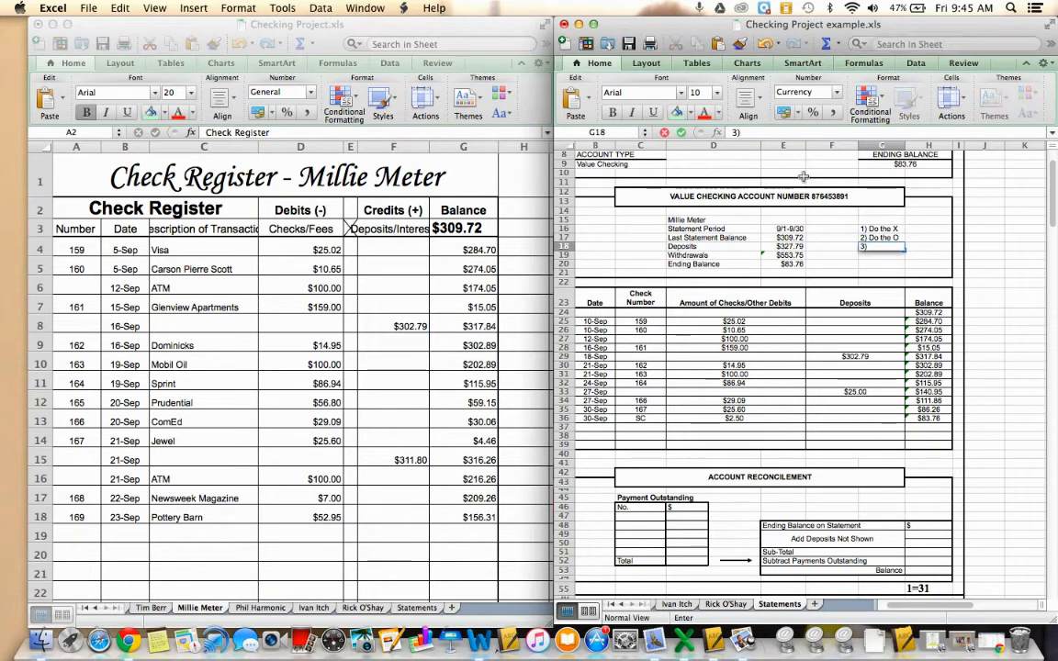
{"action": "type", "text": " Reco"}
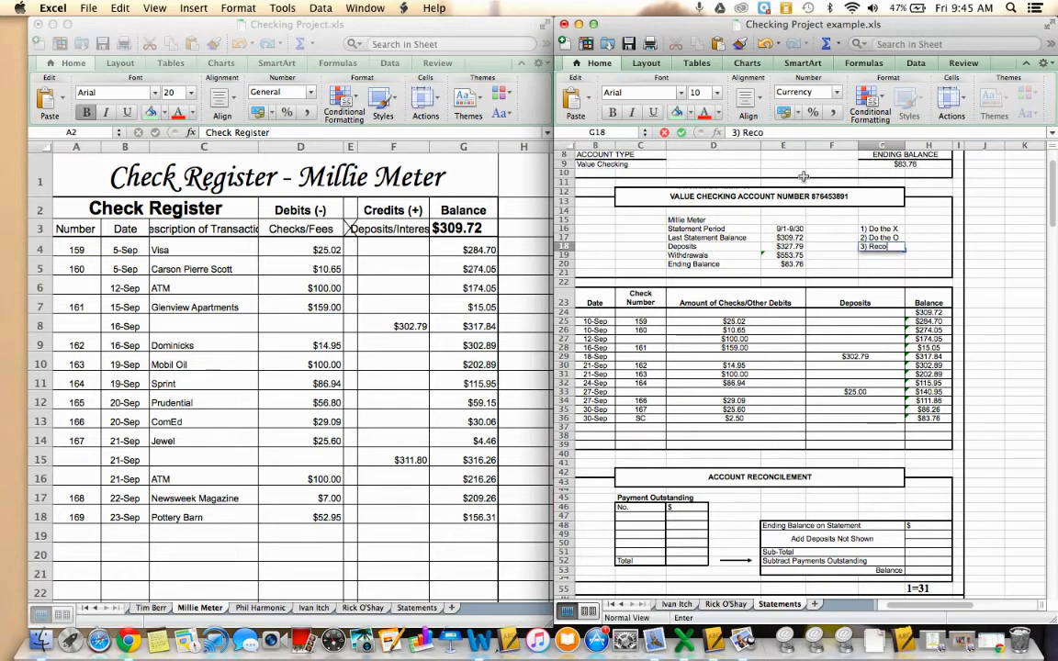
{"action": "type", "text": "ncile - trans"}
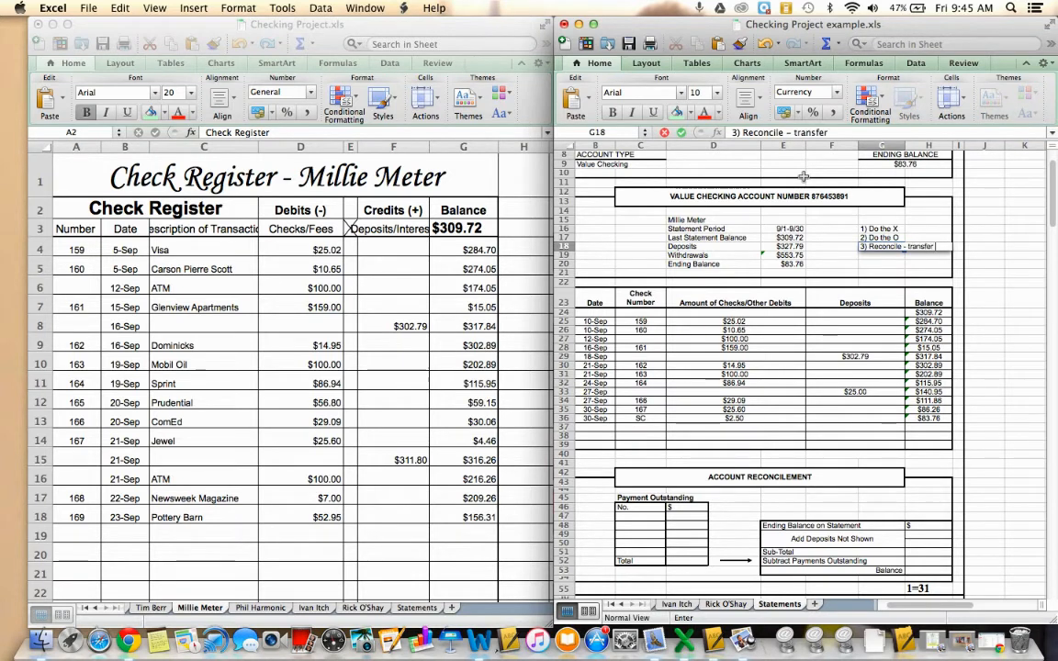
{"action": "type", "text": "fer numbers from"}
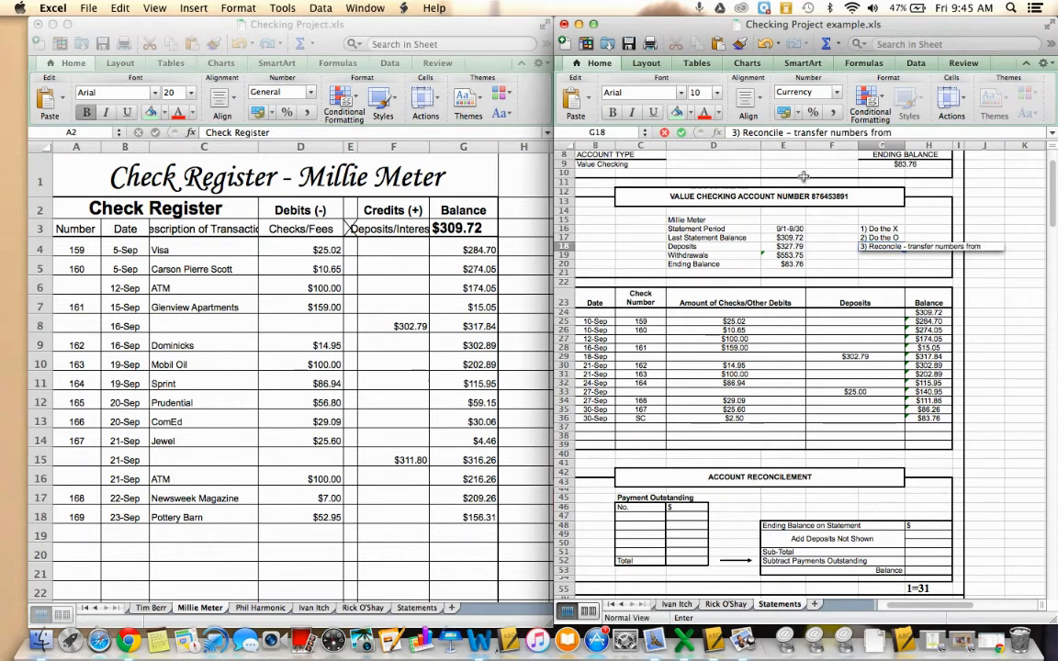
{"action": "key", "text": "BackSpace"}
{"action": "key", "text": "BackSpace"}
{"action": "key", "text": "BackSpace"}
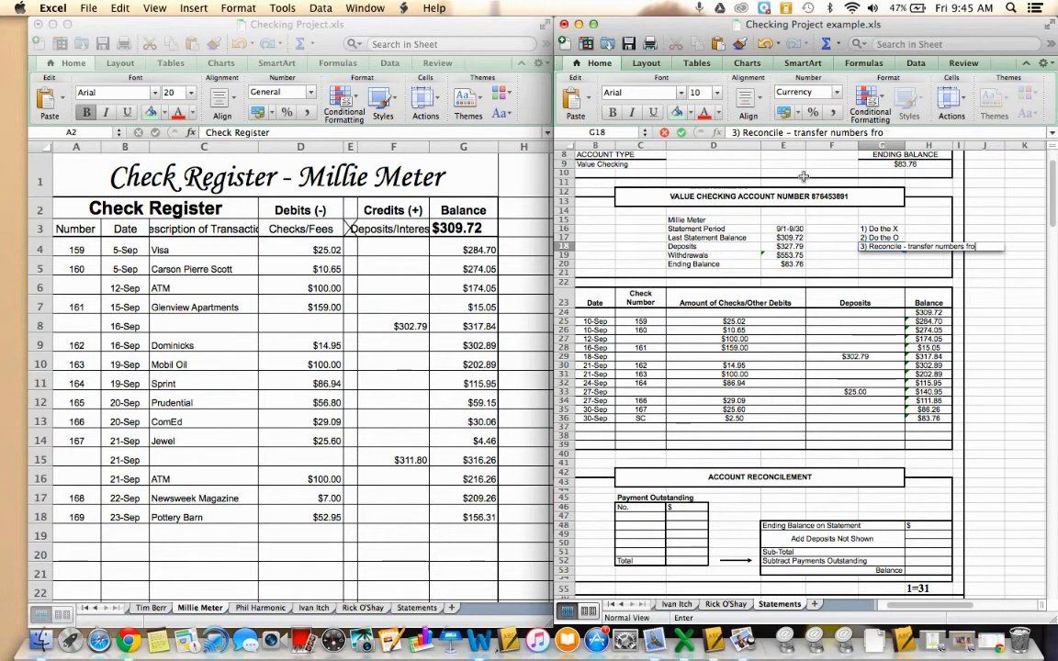
{"action": "type", "text": "that are missi"}
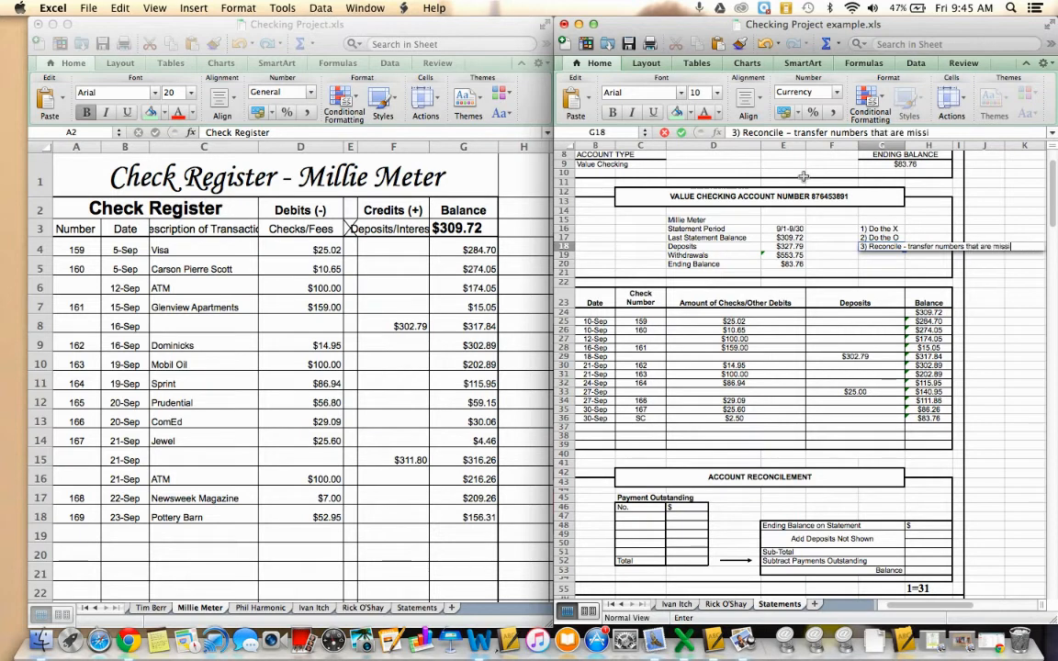
{"action": "type", "text": "ng from one doc to the other"}
{"action": "key", "text": "Return"}
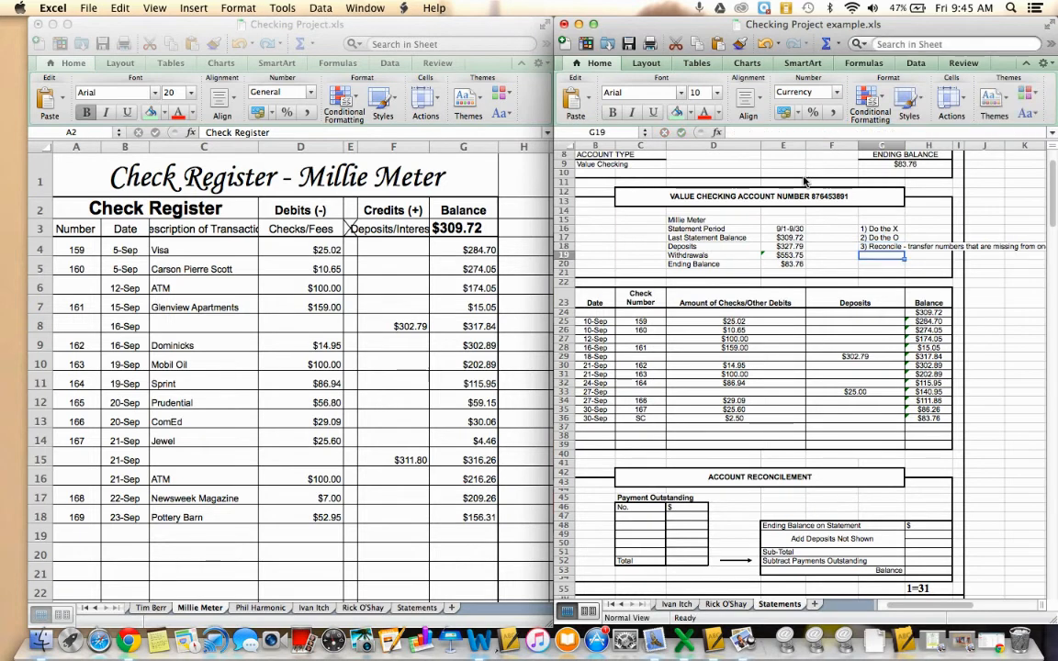
{"action": "scroll", "coordinate": [881, 245], "scroll_direction": "right", "scroll_amount": 2}
{"action": "scroll", "coordinate": [881, 245], "scroll_direction": "left", "scroll_amount": 3}
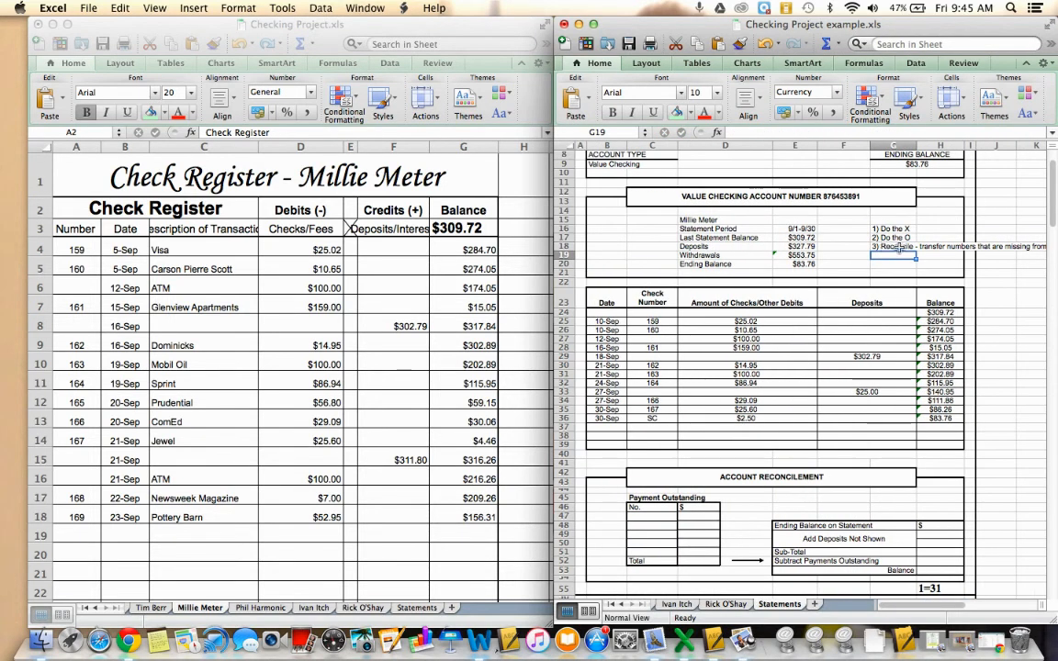
{"action": "left_click", "coordinate": [899, 247]}
{"action": "left_click", "coordinate": [884, 258]}
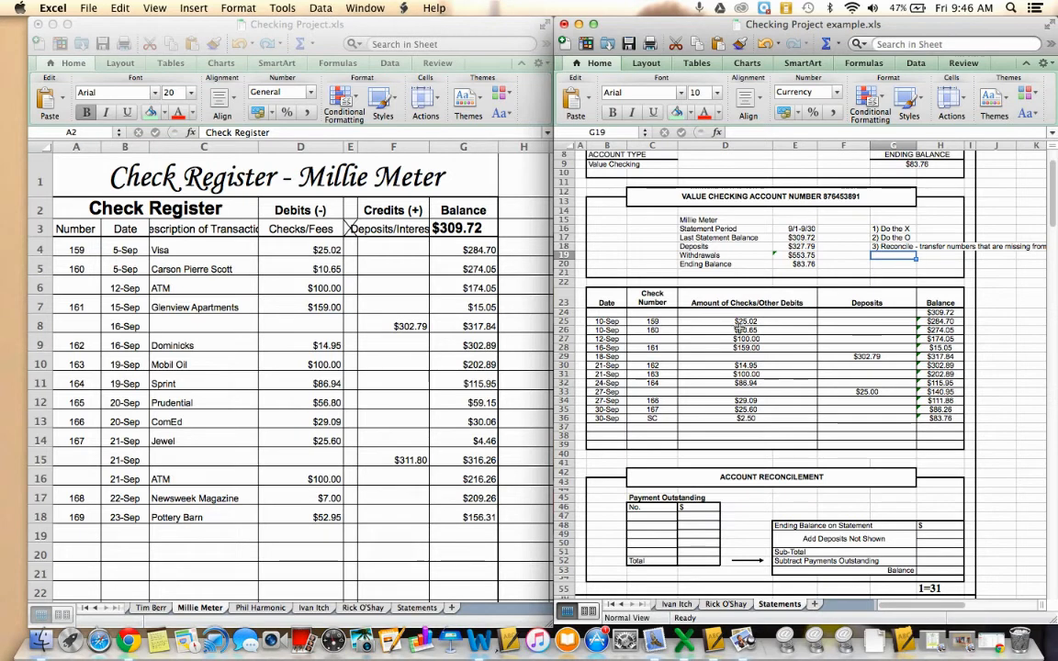
Mark check 159 as matched: append " x" to 25.02 in statement cell D25 and enter "x" in register cell E4
{"action": "left_click", "coordinate": [734, 321]}
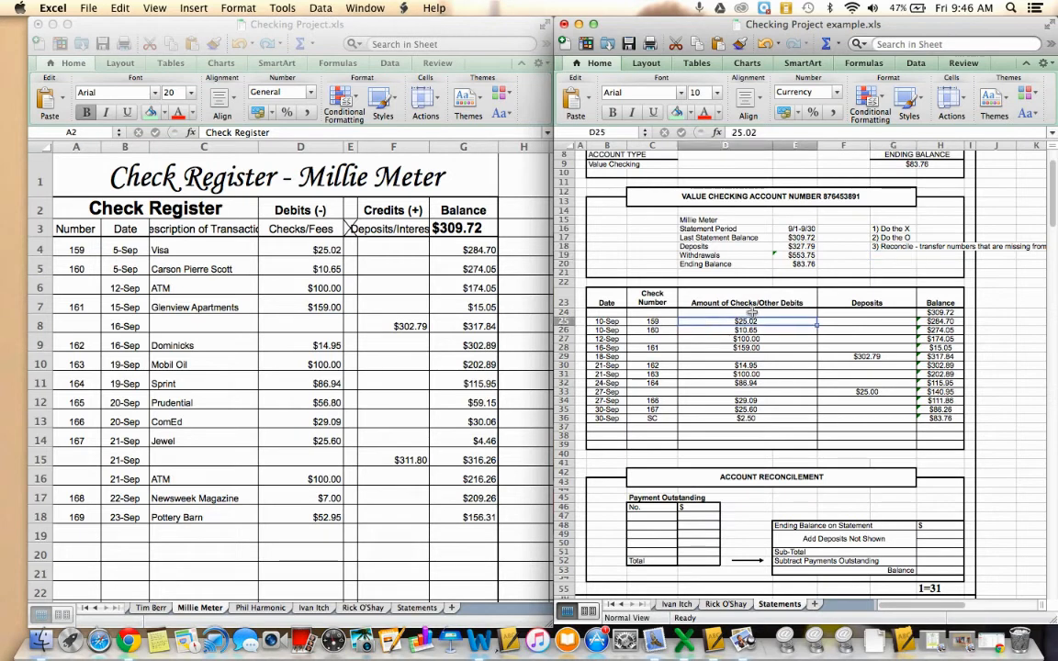
{"action": "left_click", "coordinate": [774, 132]}
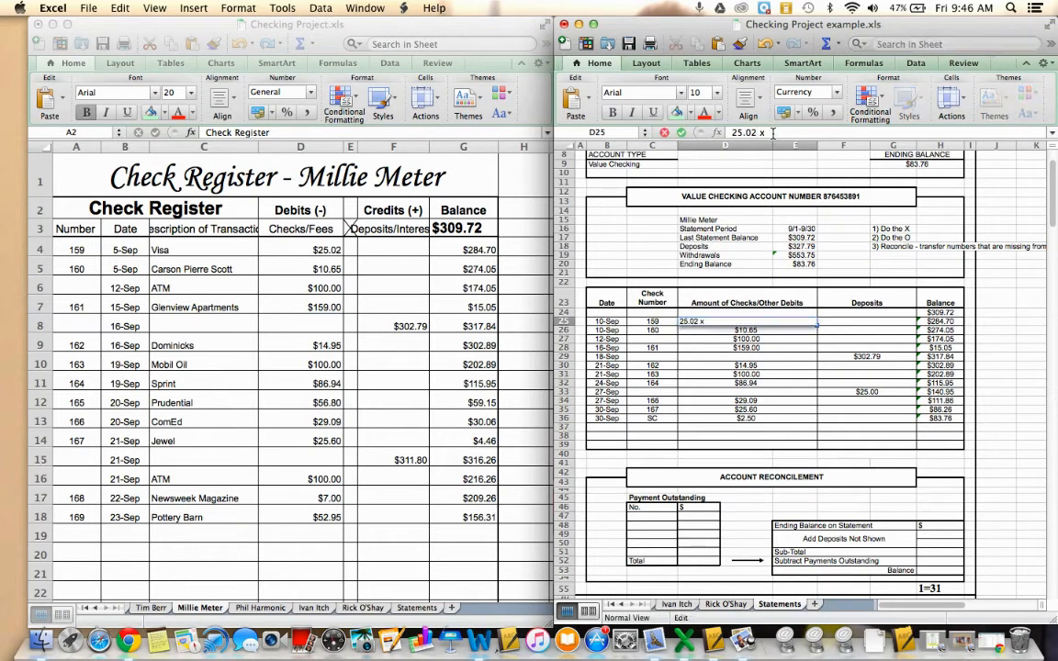
{"action": "type", "text": "x"}
{"action": "key", "text": "Return"}
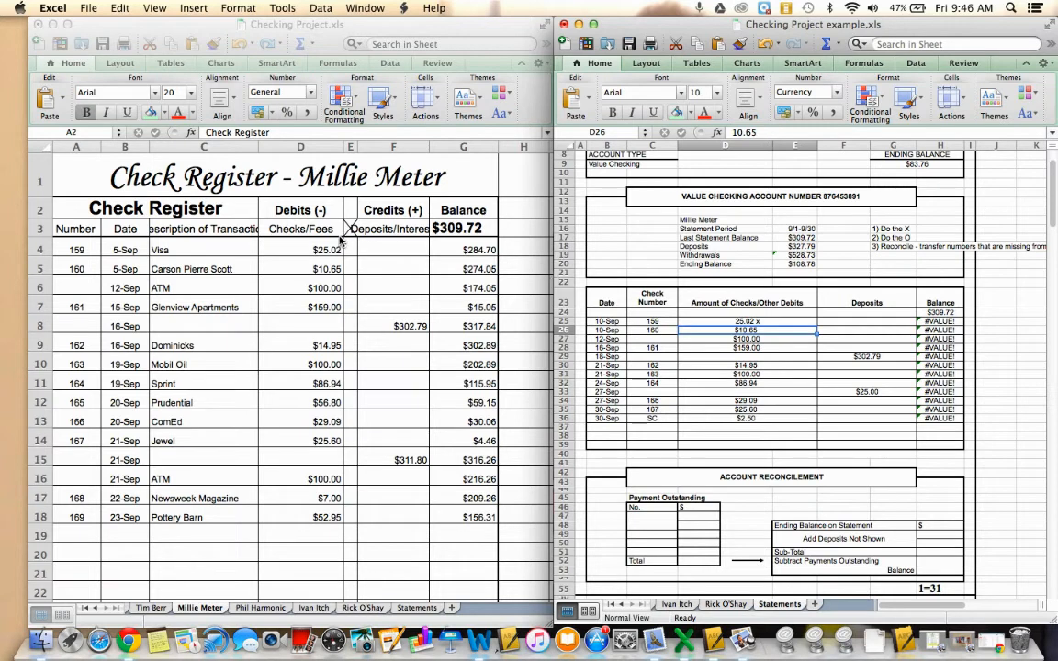
{"action": "left_click", "coordinate": [347, 251]}
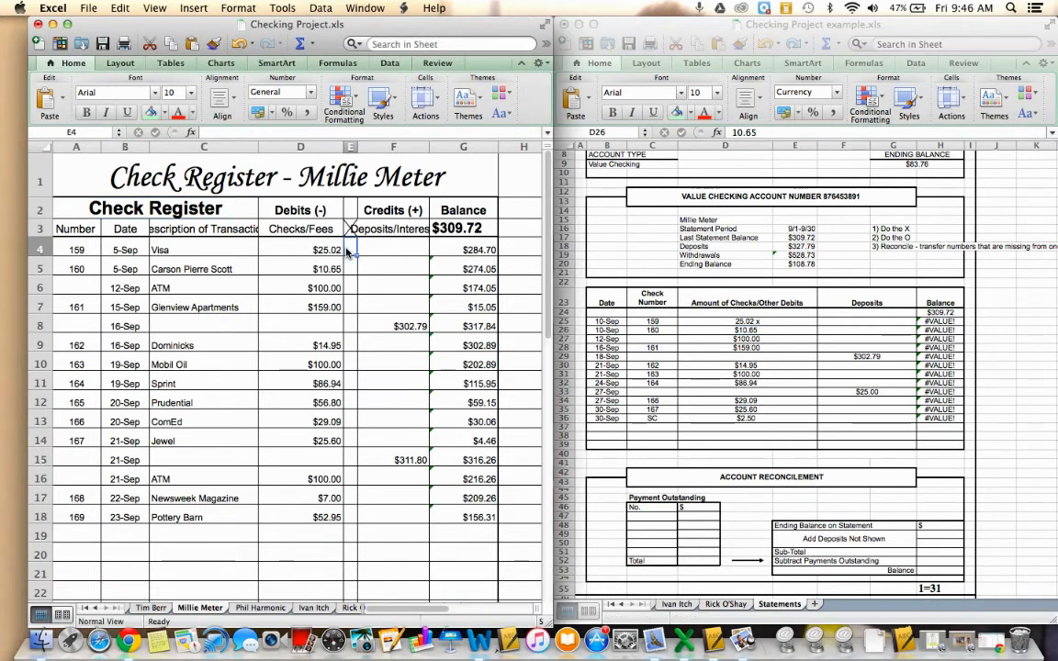
{"action": "key", "text": "Return"}
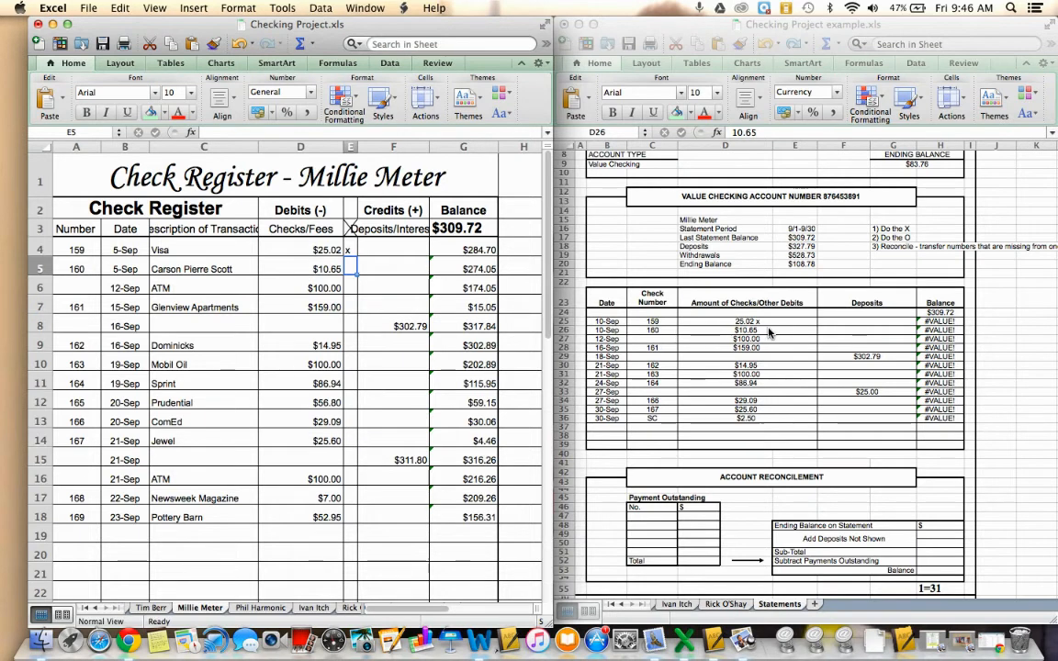
Mark check 160 as matched: append " x" to 10.65 in statement cell D26 and enter "x" in register cell E5
{"action": "left_click", "coordinate": [715, 333]}
{"action": "left_click", "coordinate": [773, 133]}
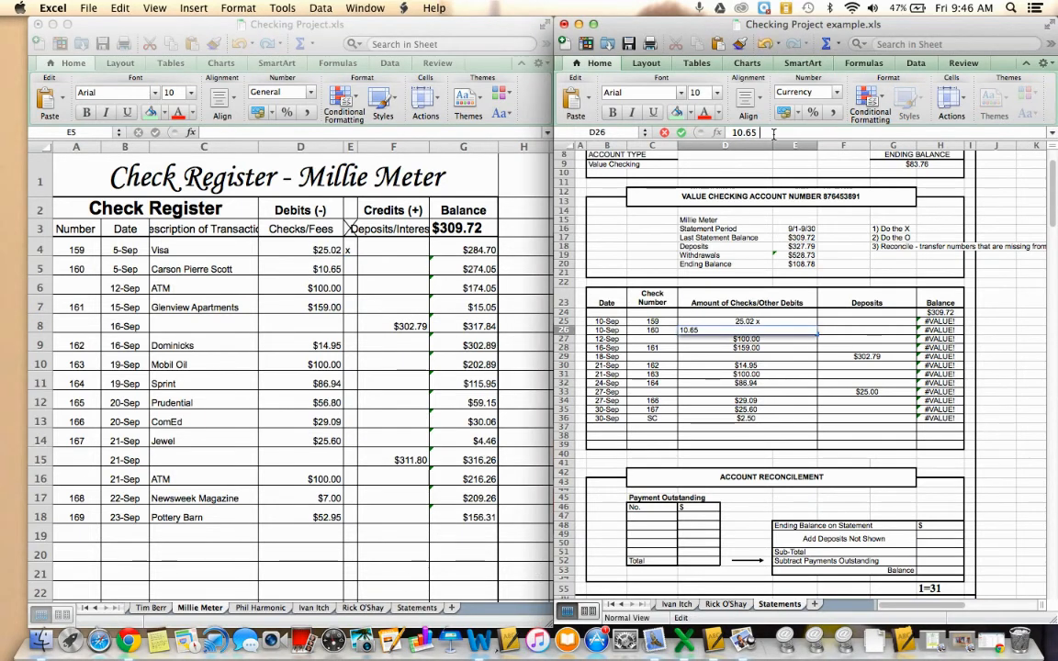
{"action": "type", "text": "x"}
{"action": "key", "text": "Return"}
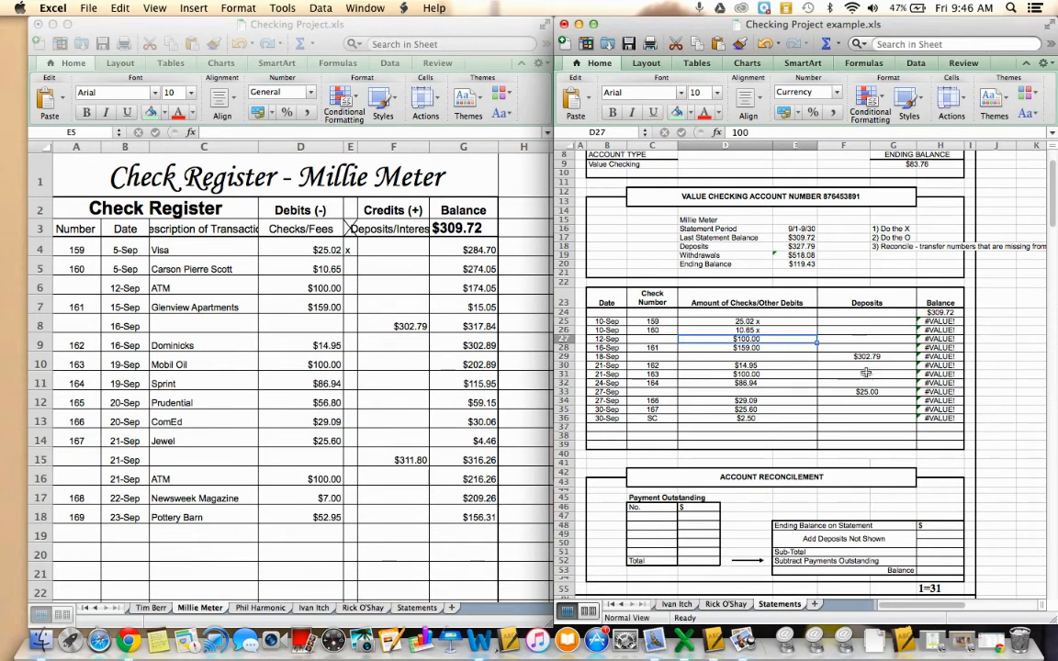
{"action": "left_click", "coordinate": [350, 269]}
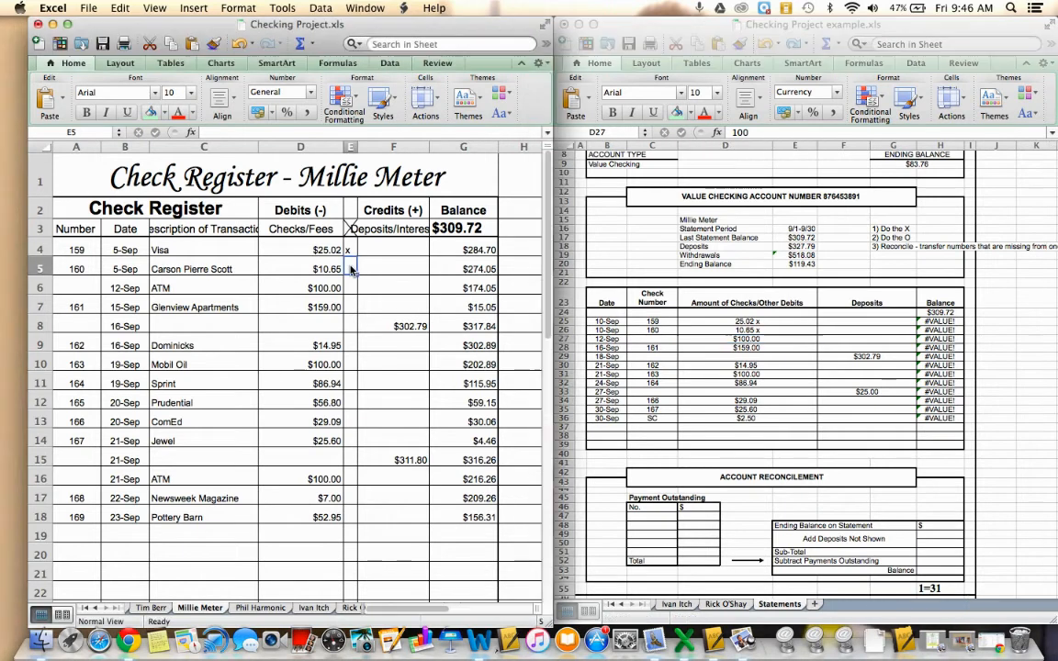
{"action": "type", "text": "x"}
{"action": "key", "text": "Return"}
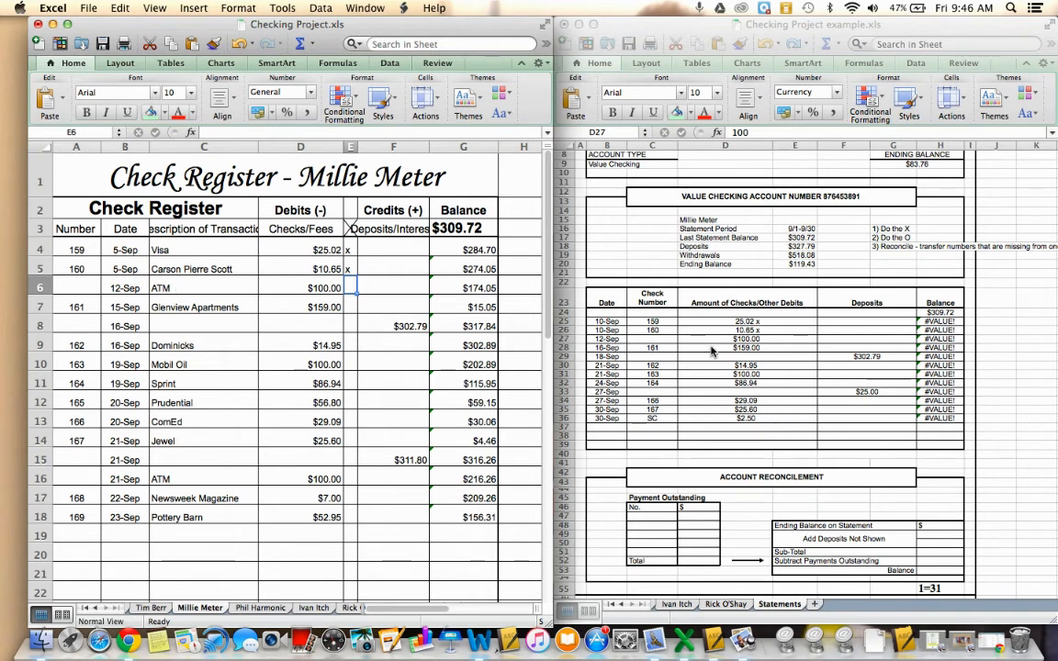
Mark the 12-Sep ATM withdrawal as matched: make statement cell D27 read "100 x" and enter "x" in register cell E6
{"action": "left_click", "coordinate": [714, 311]}
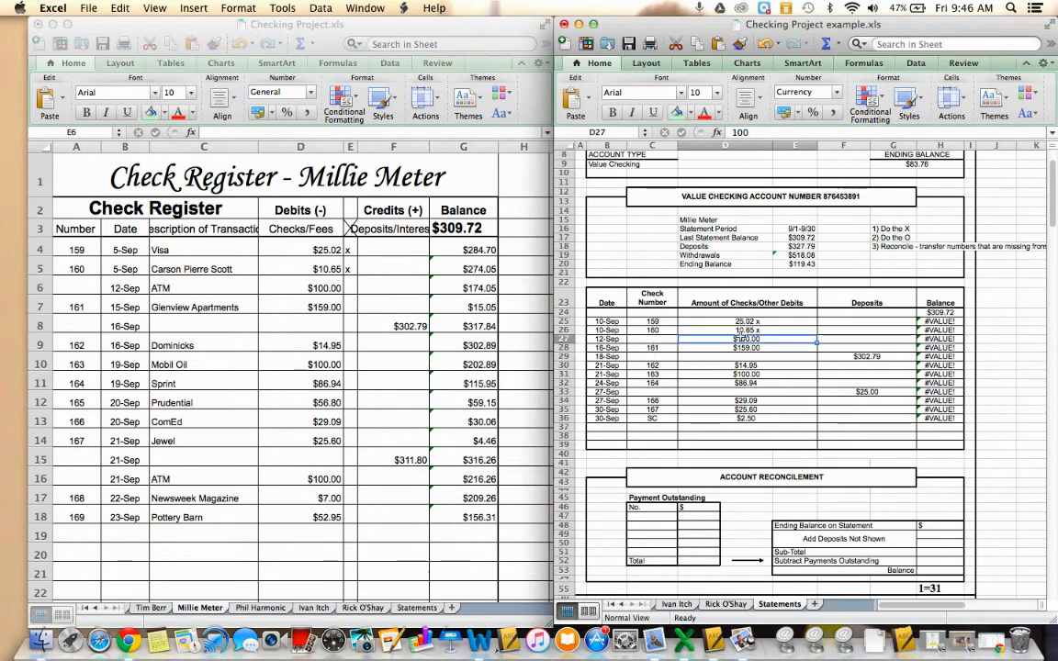
{"action": "left_click", "coordinate": [769, 130]}
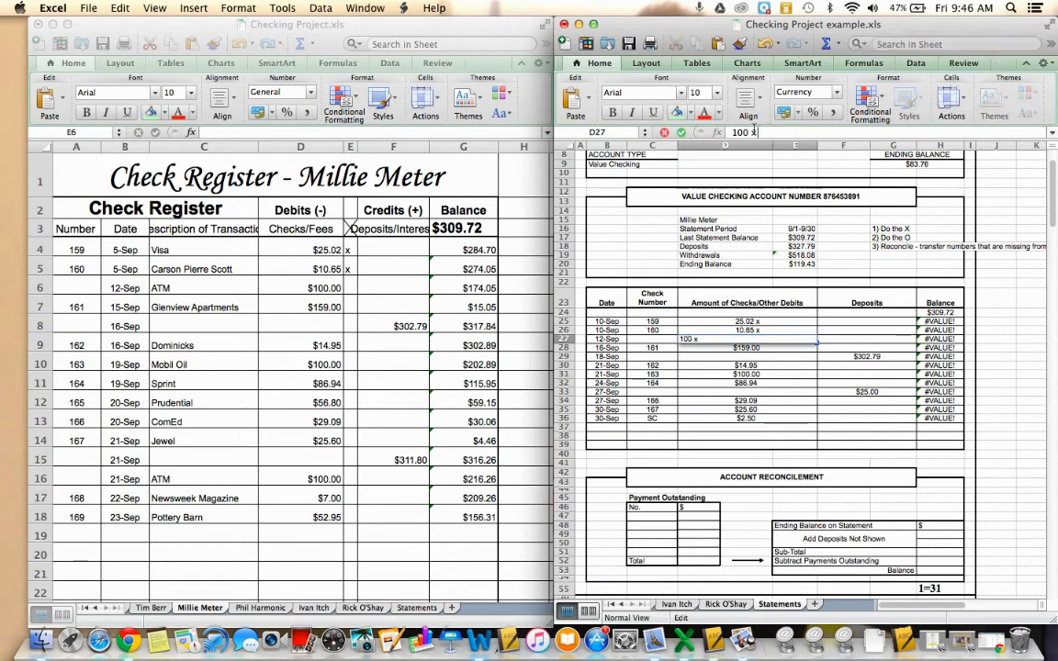
{"action": "type", "text": "x"}
{"action": "key", "text": "Return"}
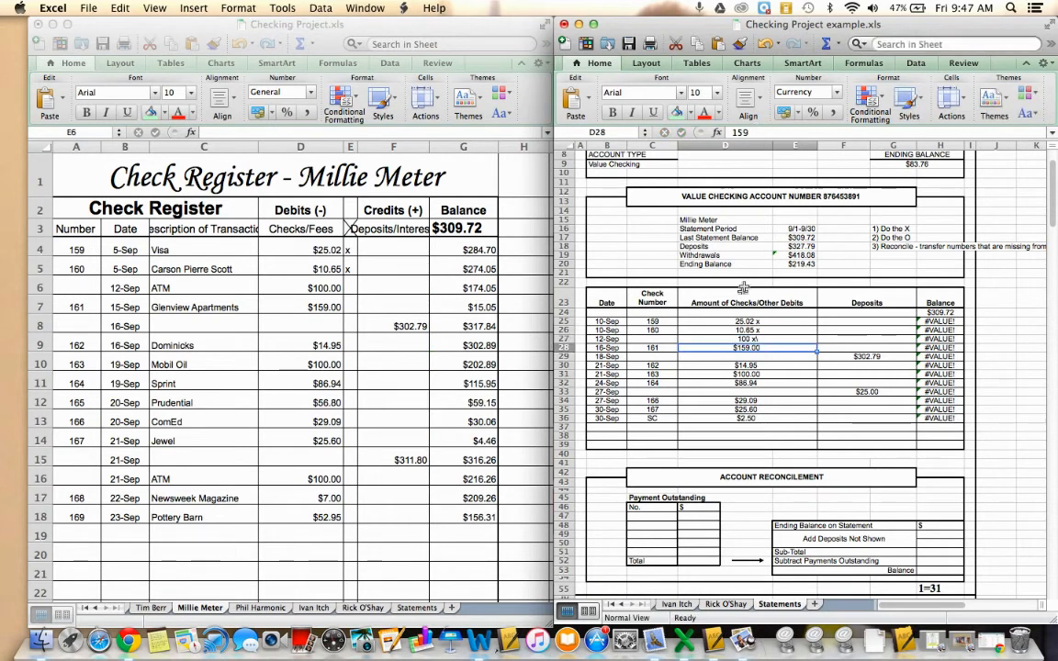
{"action": "left_click", "coordinate": [755, 339]}
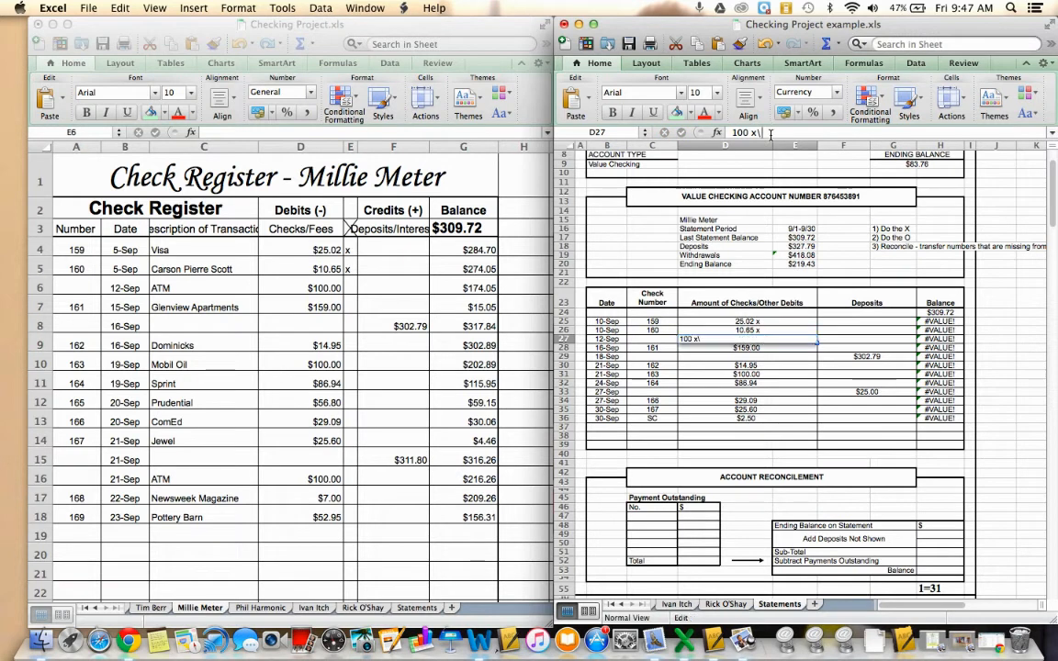
{"action": "left_click", "coordinate": [770, 133]}
{"action": "type", "text": "\\"}
{"action": "key", "text": "Return"}
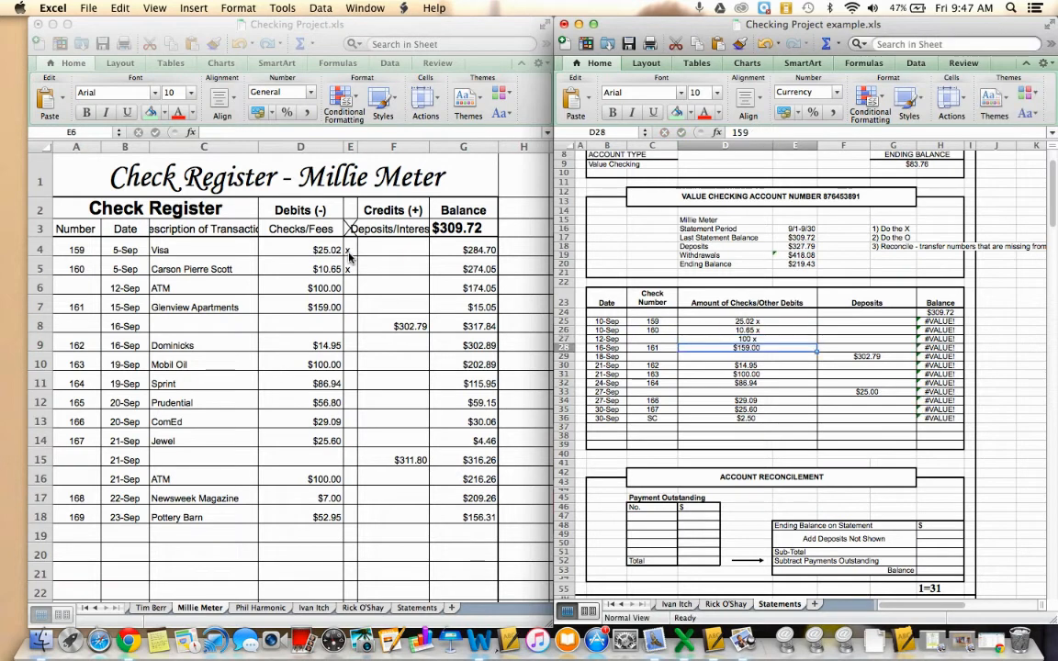
{"action": "left_click", "coordinate": [352, 288]}
{"action": "type", "text": "x"}
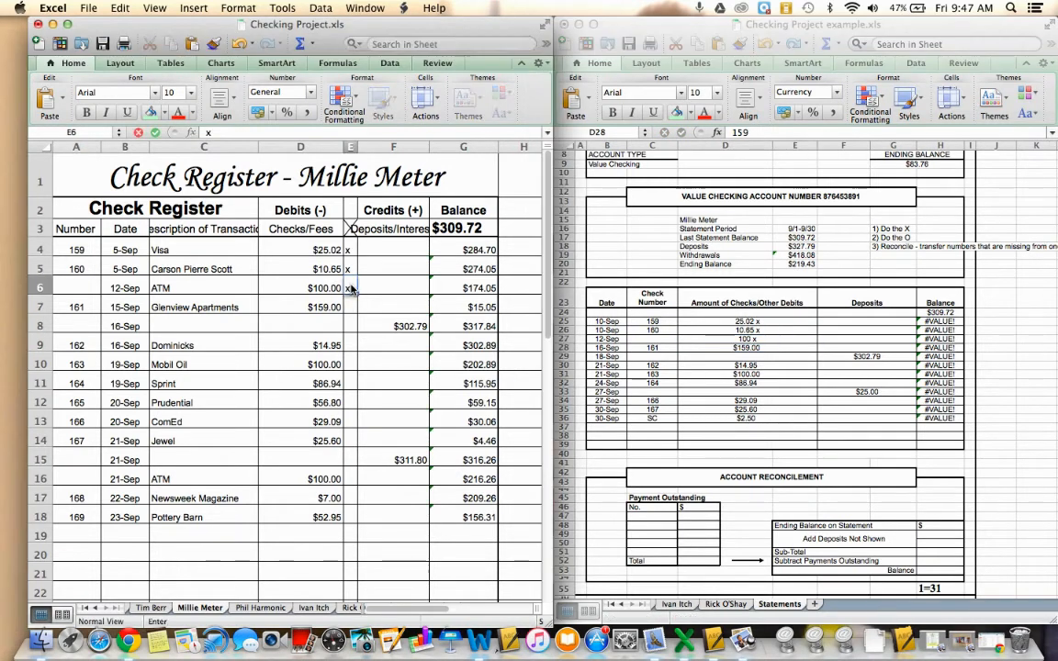
{"action": "key", "text": "Return"}
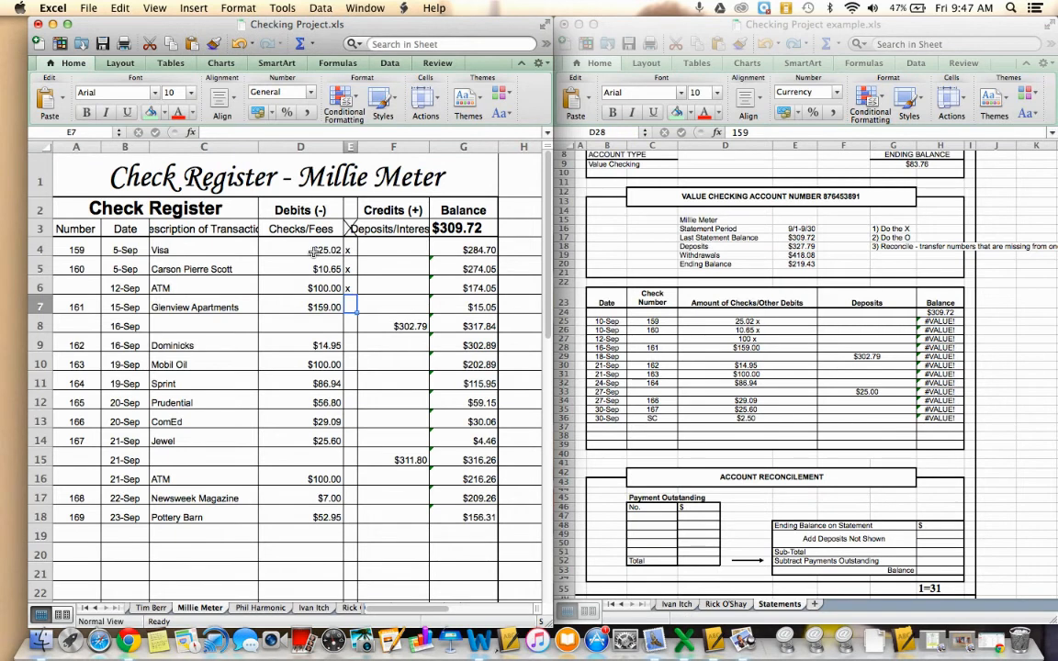
Mark check 161 as matched: enter "x" in register cell E7 and append " x" to 159 in statement cell D28
{"action": "type", "text": "x"}
{"action": "key", "text": "Return"}
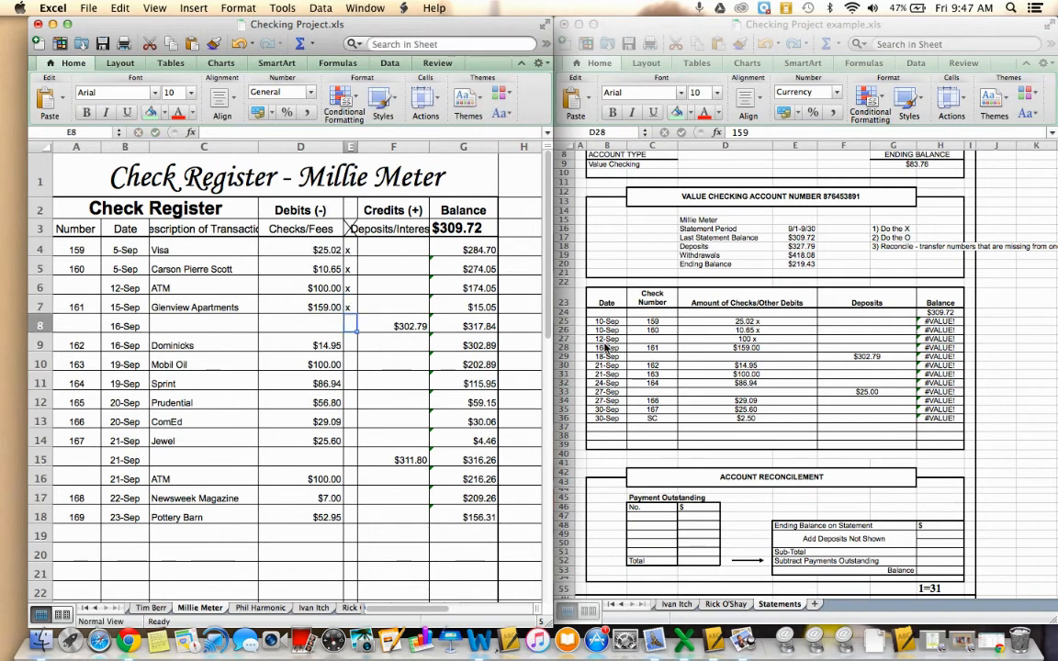
{"action": "left_click", "coordinate": [767, 355]}
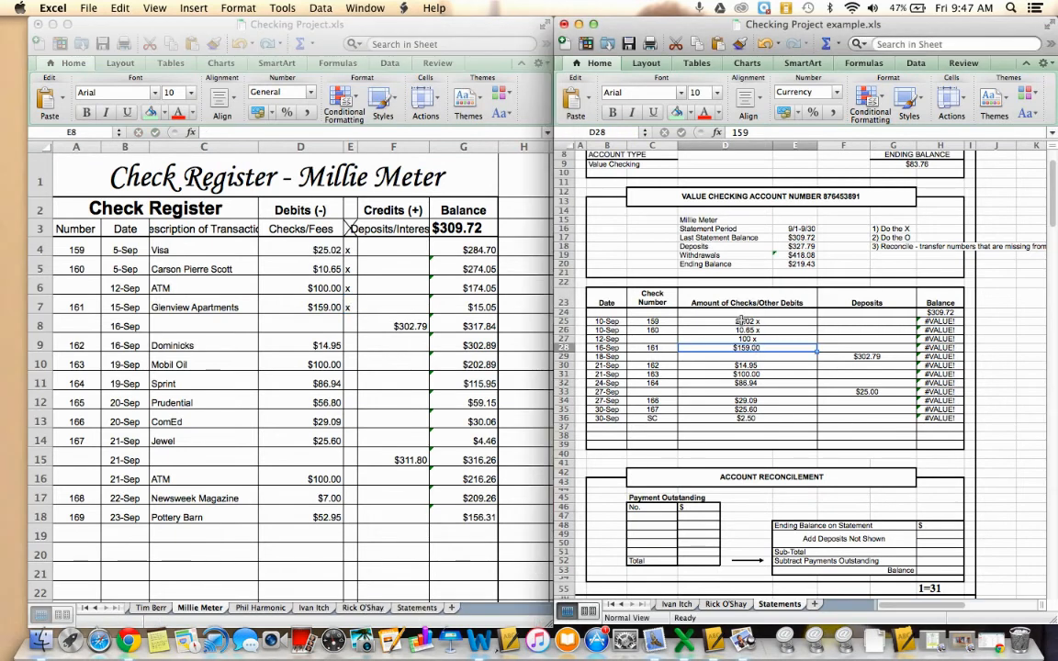
{"action": "left_click", "coordinate": [774, 129]}
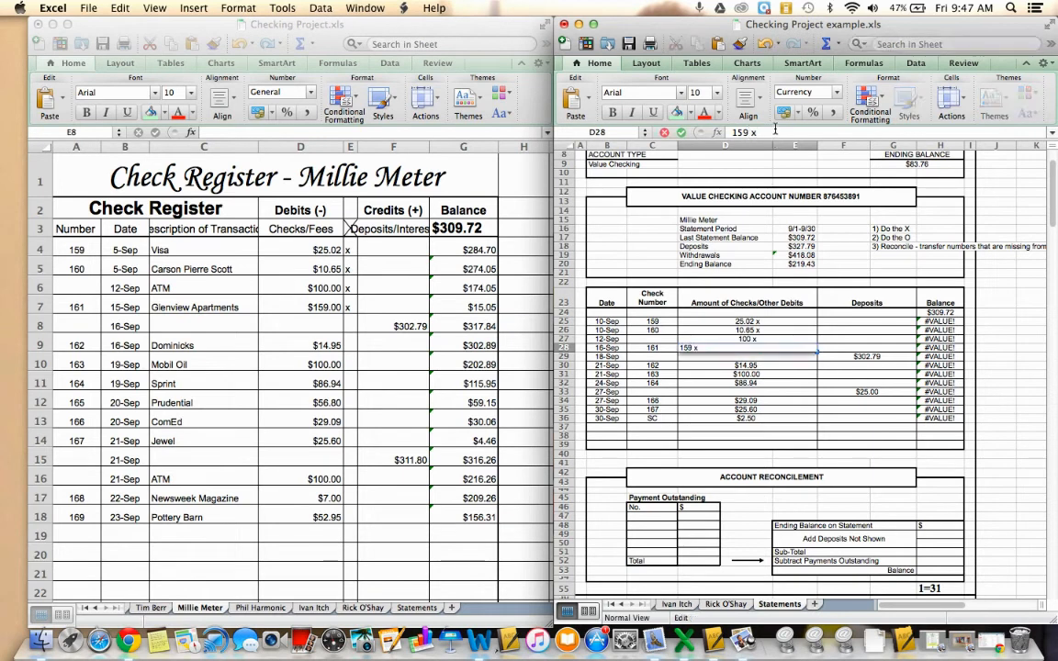
{"action": "type", "text": "x"}
{"action": "key", "text": "Return"}
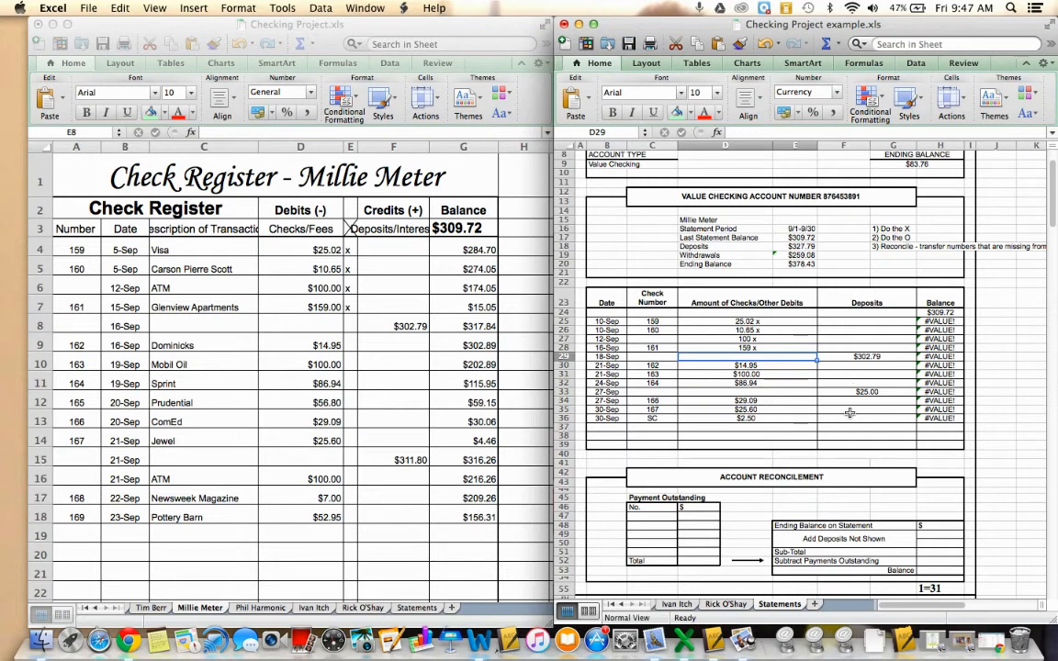
Mark the 302.79 deposit as matched: append " x" in statement cell F29 and enter "x" in register cell E8
{"action": "left_click", "coordinate": [845, 357]}
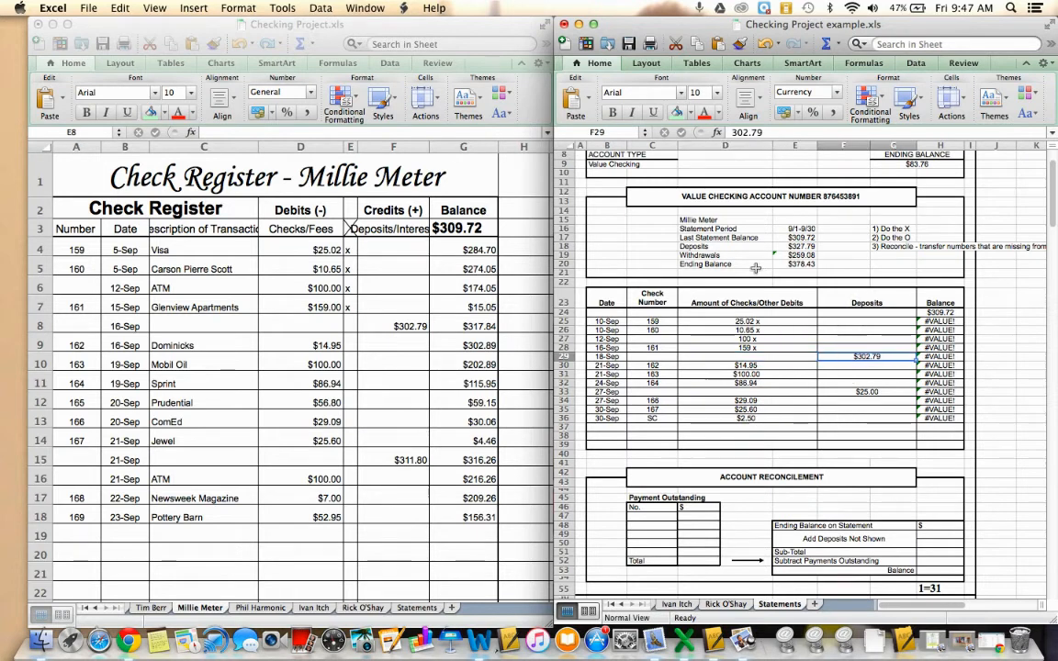
{"action": "left_click", "coordinate": [776, 133]}
{"action": "type", "text": "x"}
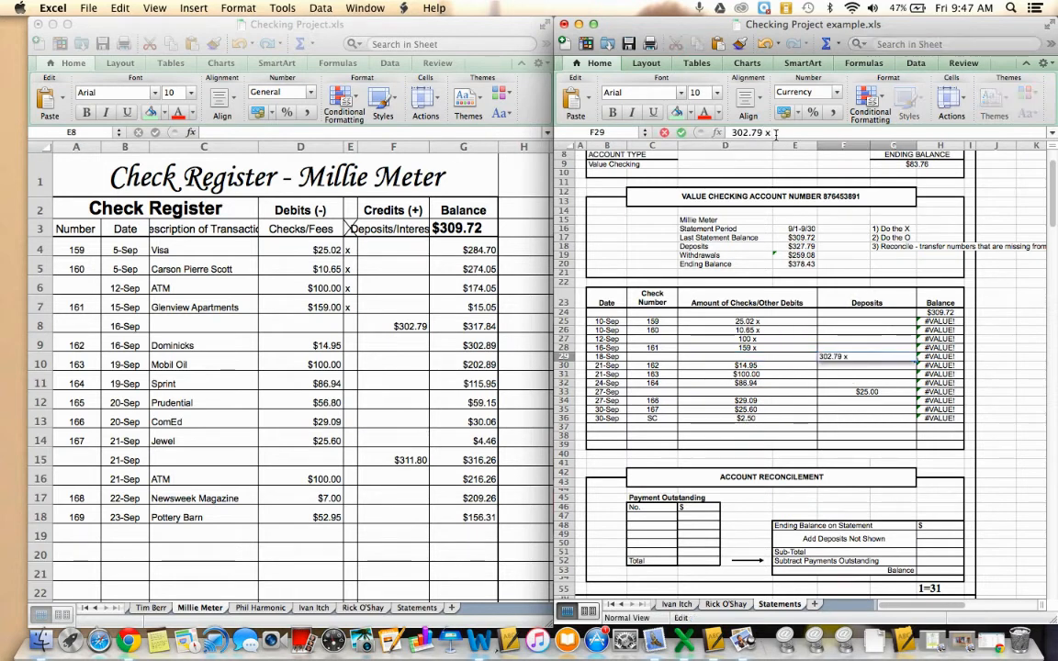
{"action": "key", "text": "Return"}
{"action": "key", "text": "Up"}
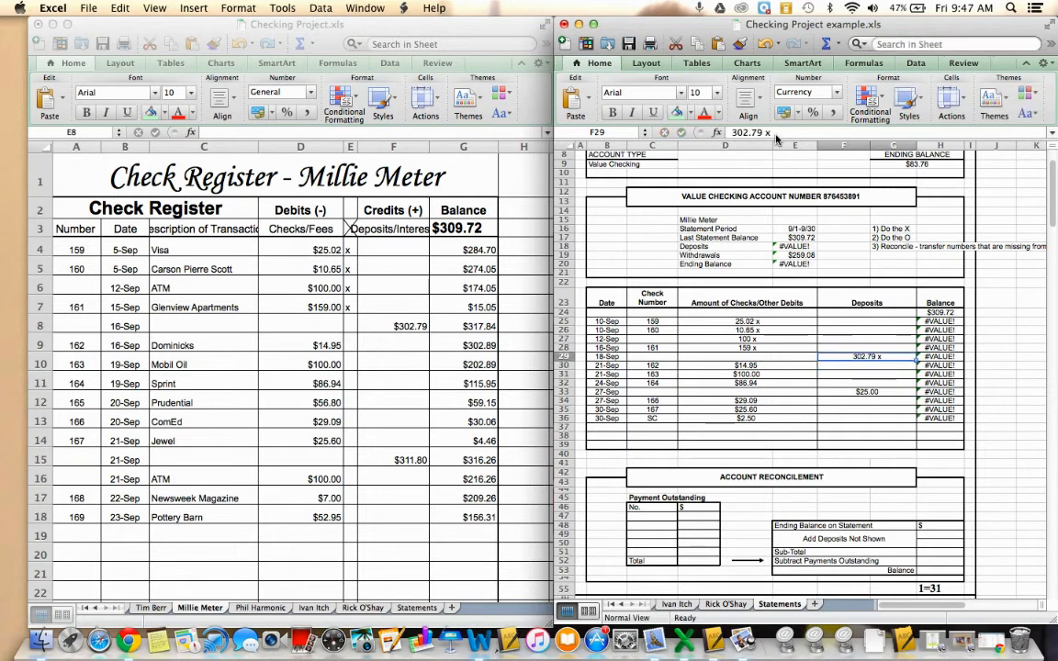
{"action": "key", "text": "Left"}
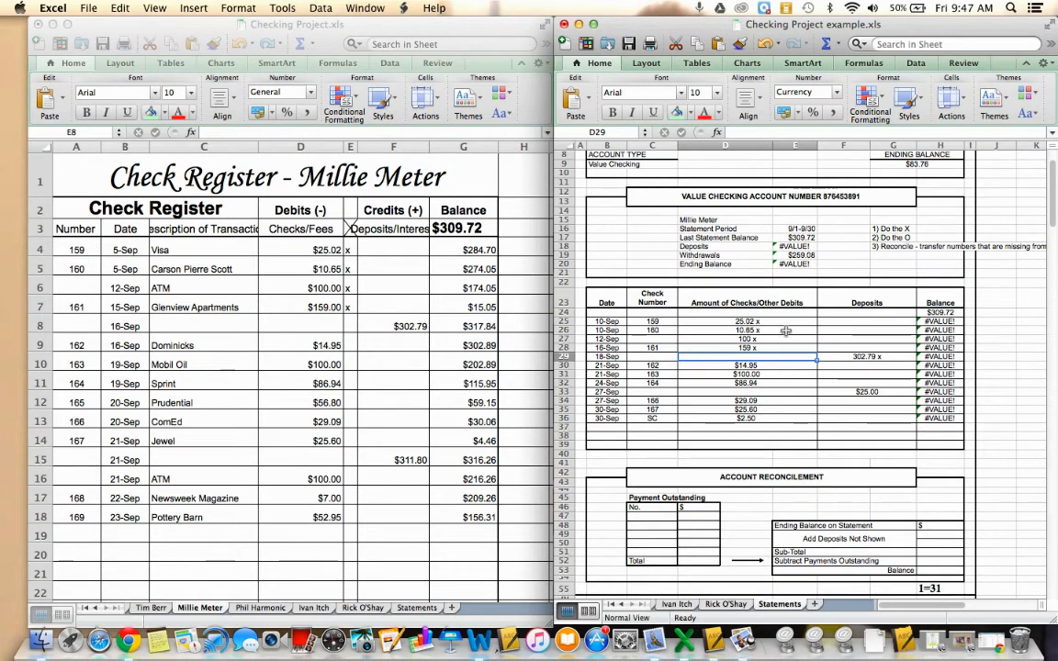
{"action": "left_click", "coordinate": [845, 357]}
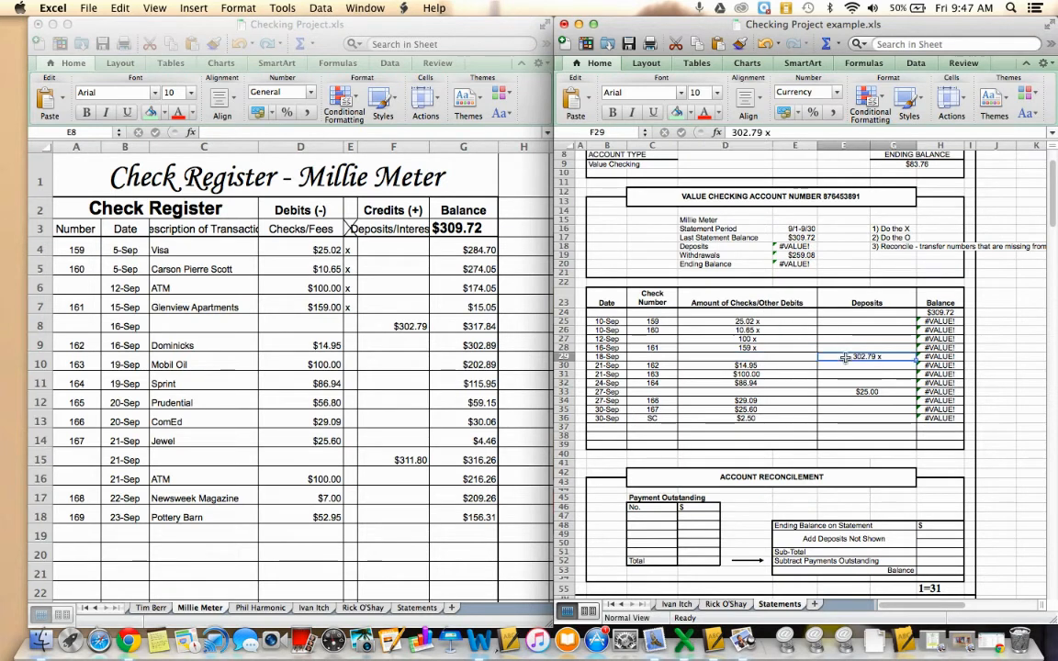
{"action": "left_click", "coordinate": [349, 321]}
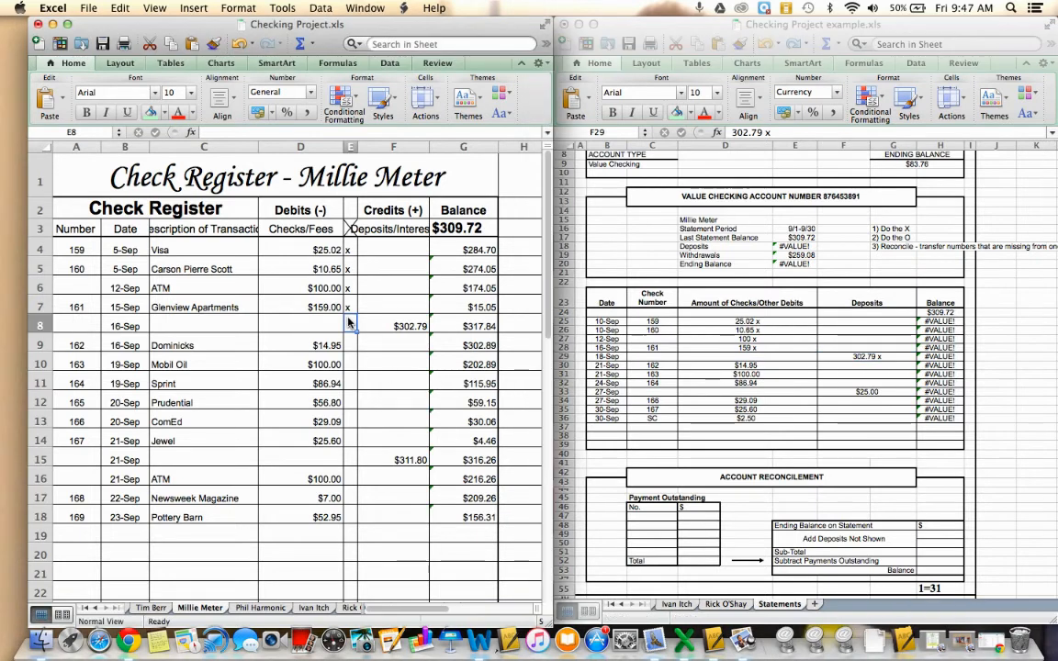
{"action": "key", "text": "Return"}
Enter "x" for checks 162, 163 and 164 in register cells E9 to E11, and 0 for check 165 in E12
{"action": "type", "text": "x"}
{"action": "key", "text": "Return"}
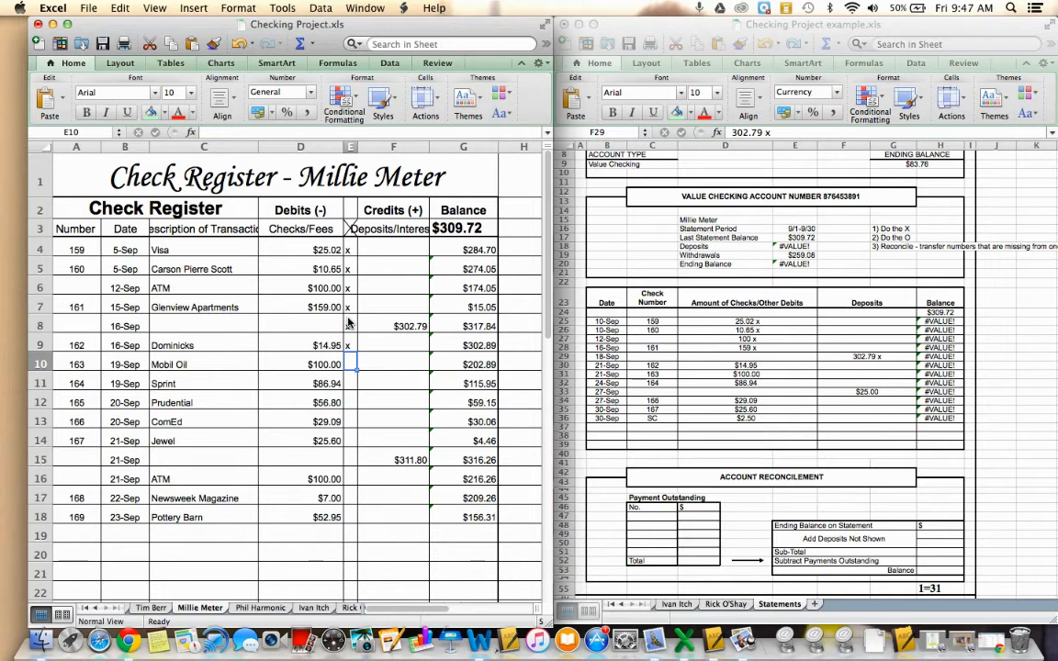
{"action": "type", "text": "x"}
{"action": "key", "text": "Return"}
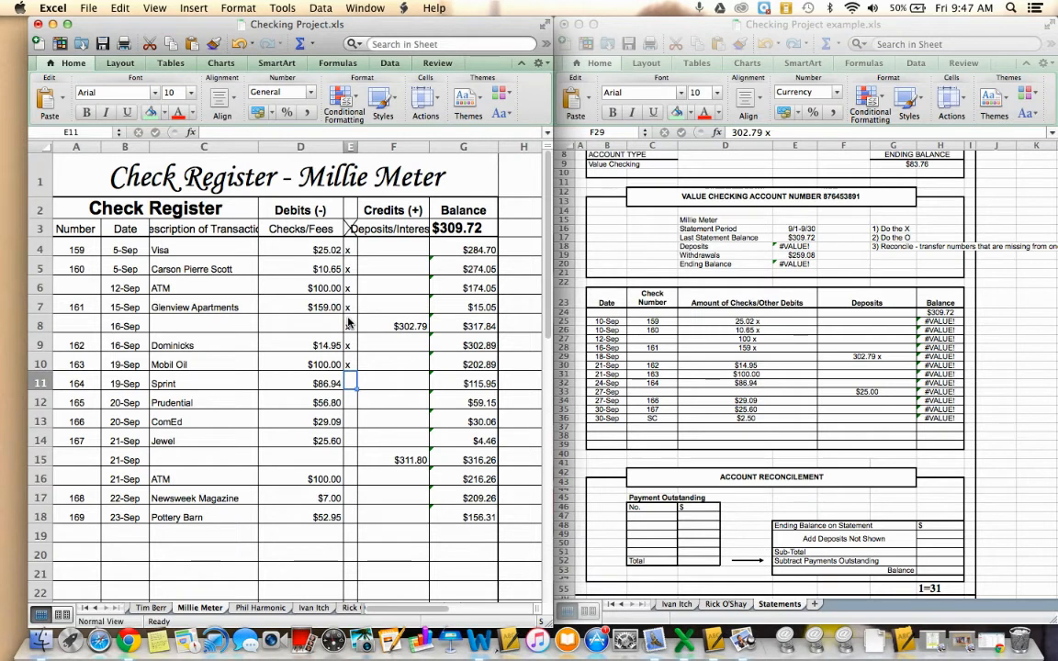
{"action": "type", "text": "x"}
{"action": "key", "text": "Return"}
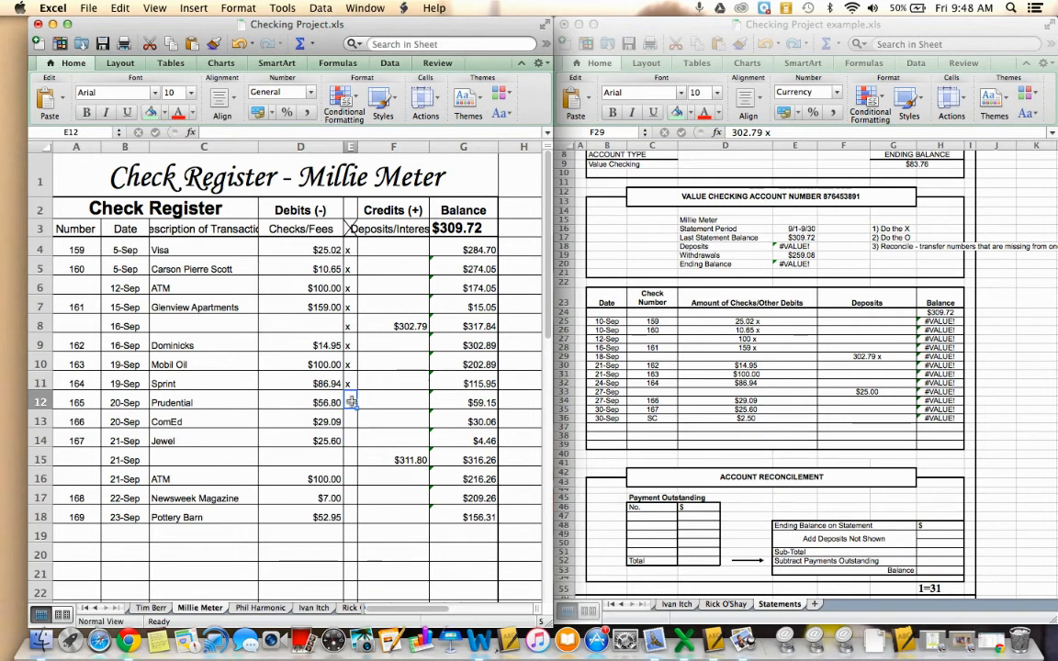
{"action": "key", "text": "Return"}
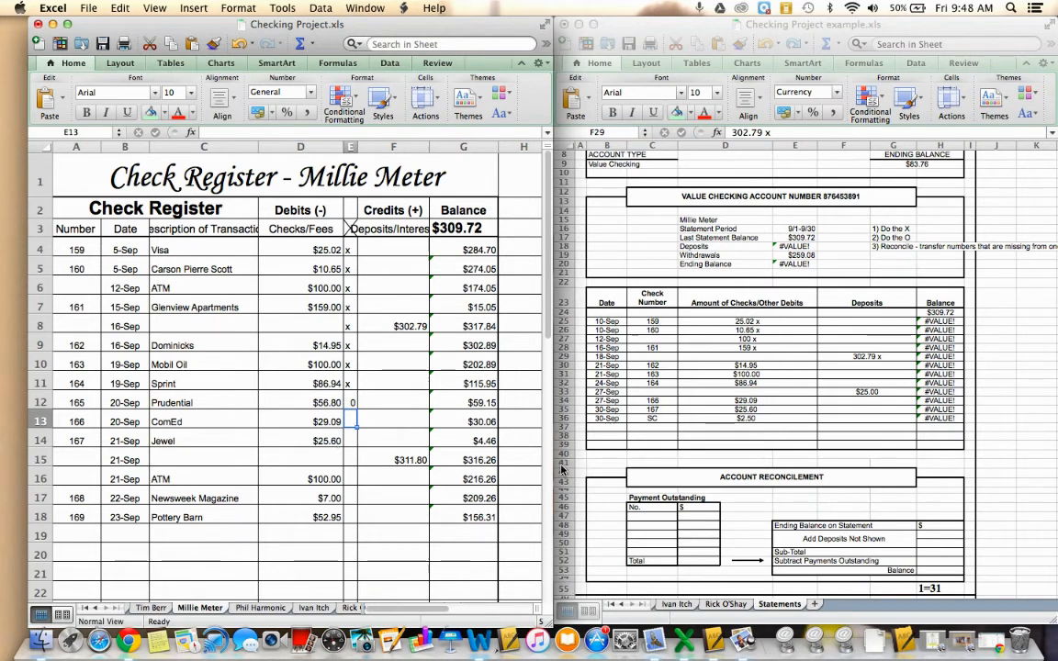
Append " x" to the amounts of checks 164, 163 and 162 in statement cells D32, D31 and D30
{"action": "left_click", "coordinate": [761, 389]}
{"action": "left_click", "coordinate": [762, 382]}
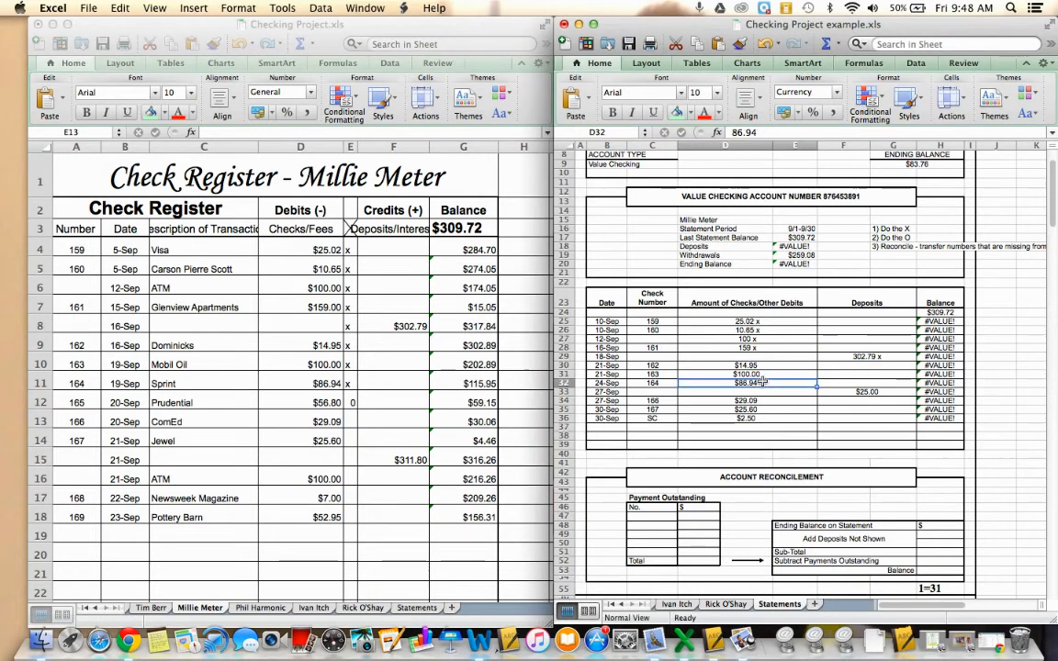
{"action": "left_click", "coordinate": [786, 132]}
{"action": "type", "text": "x"}
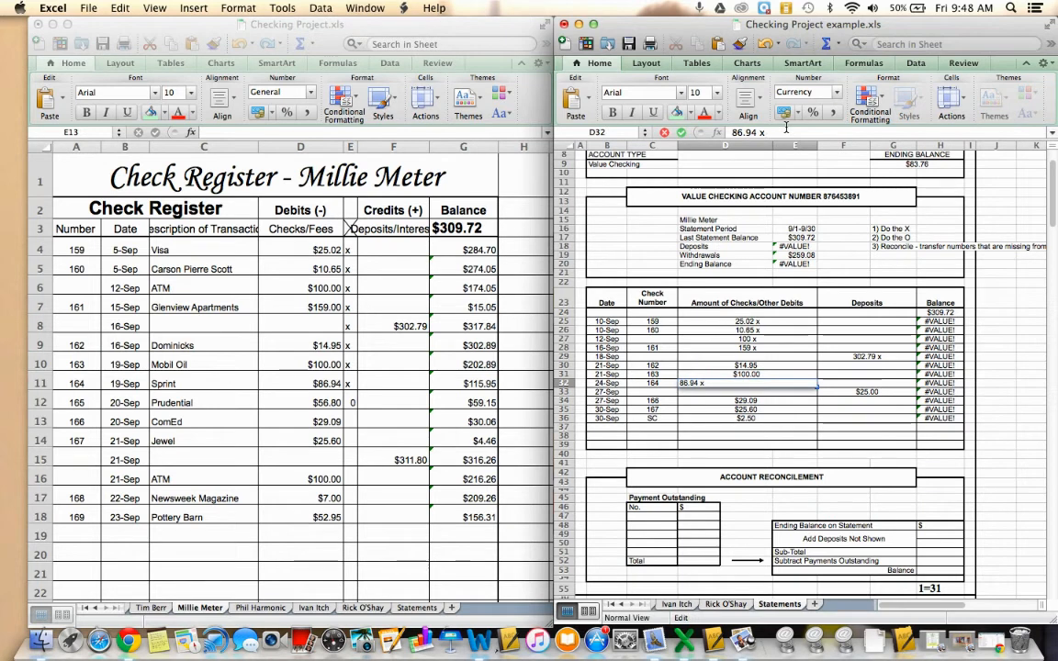
{"action": "key", "text": "Return"}
{"action": "left_click", "coordinate": [755, 375]}
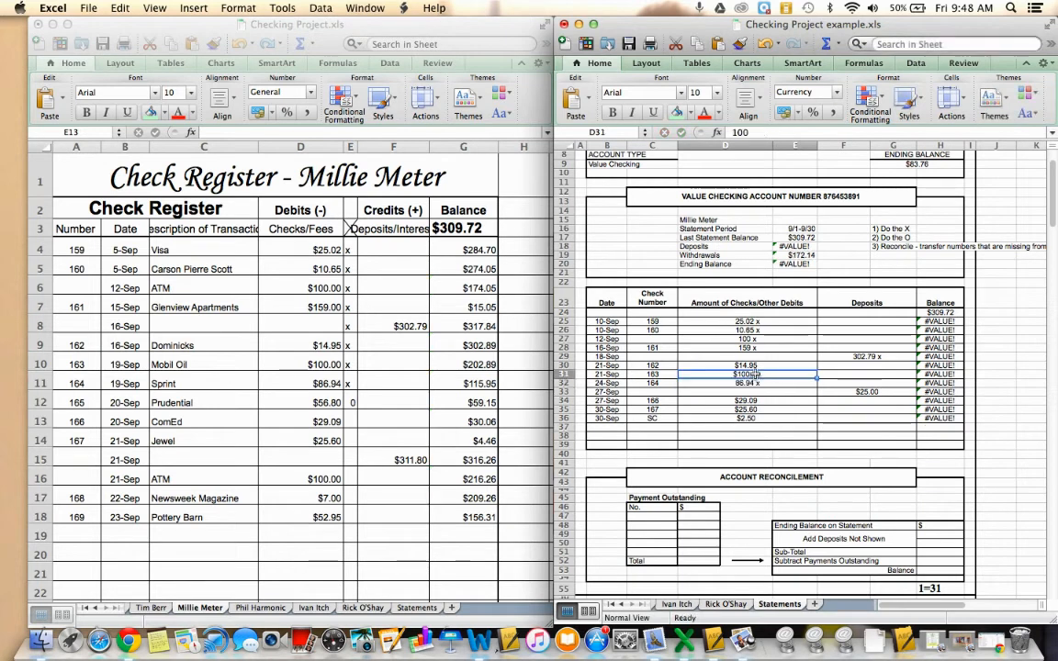
{"action": "left_click", "coordinate": [760, 133]}
{"action": "type", "text": "x"}
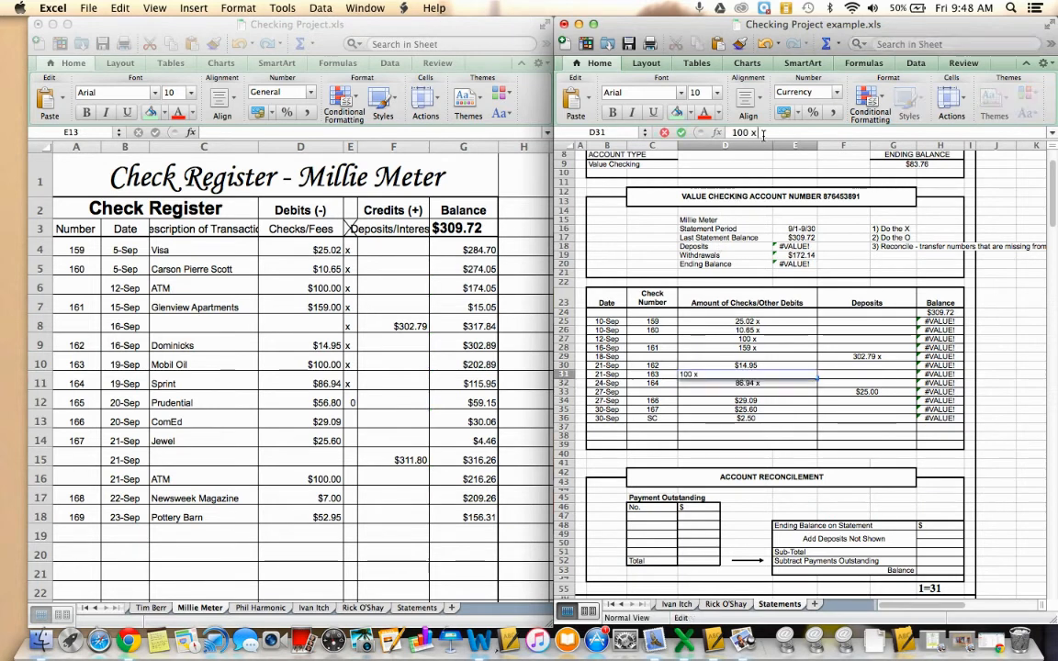
{"action": "key", "text": "Return"}
{"action": "left_click", "coordinate": [748, 366]}
{"action": "left_click", "coordinate": [767, 132]}
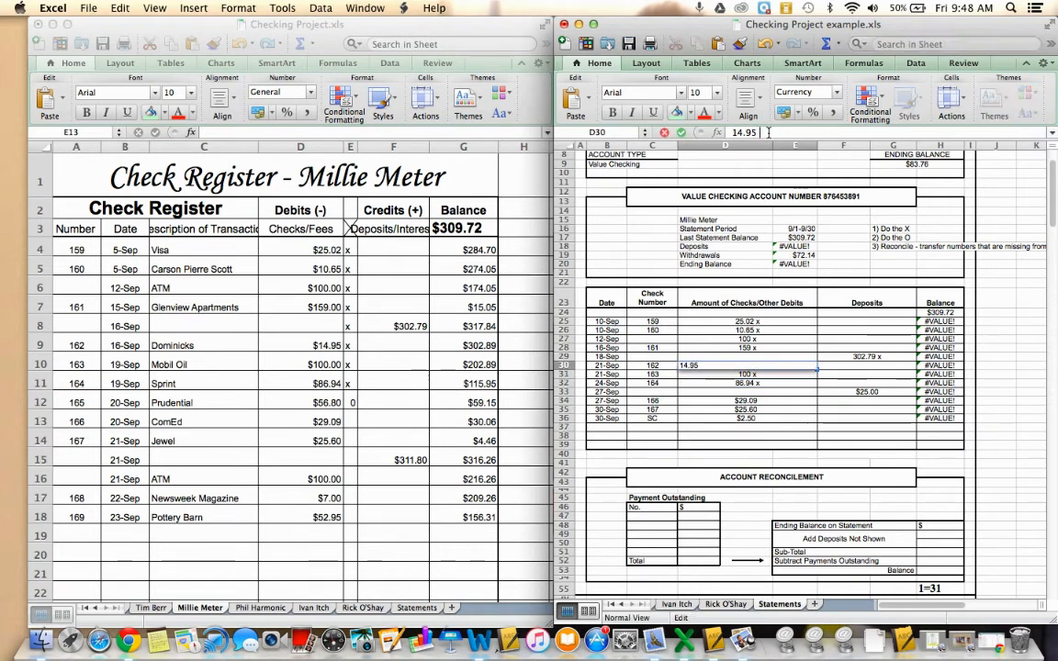
{"action": "type", "text": "x"}
{"action": "key", "text": "Return"}
Color the 27-Sep deposit in statement cell F33 red to flag it as missing from the register
{"action": "key", "text": "Down"}
{"action": "key", "text": "Down"}
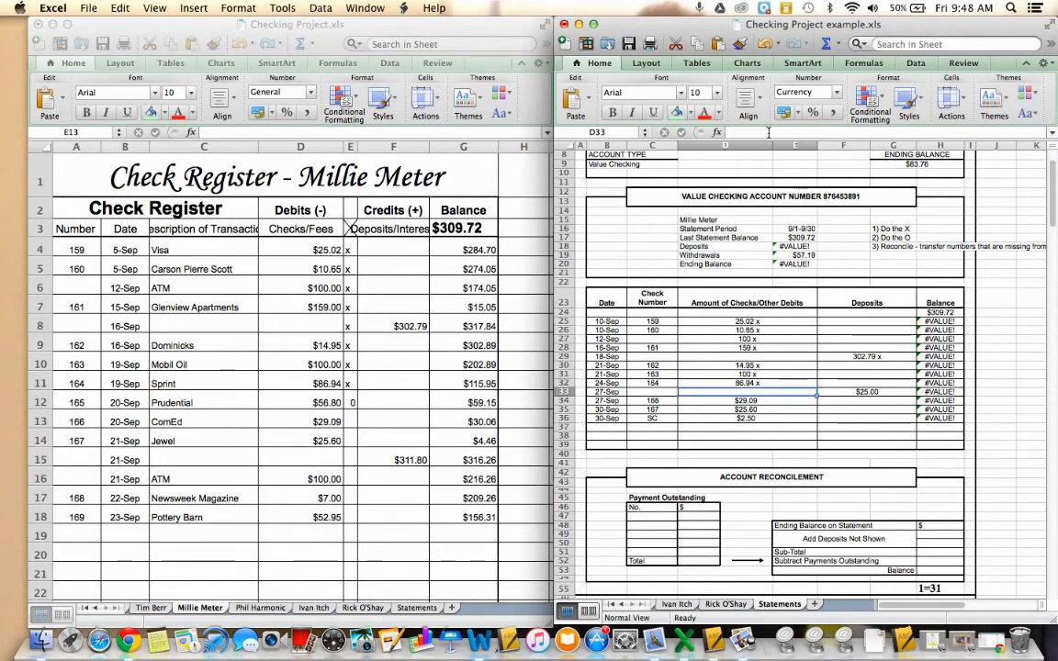
{"action": "key", "text": "Right"}
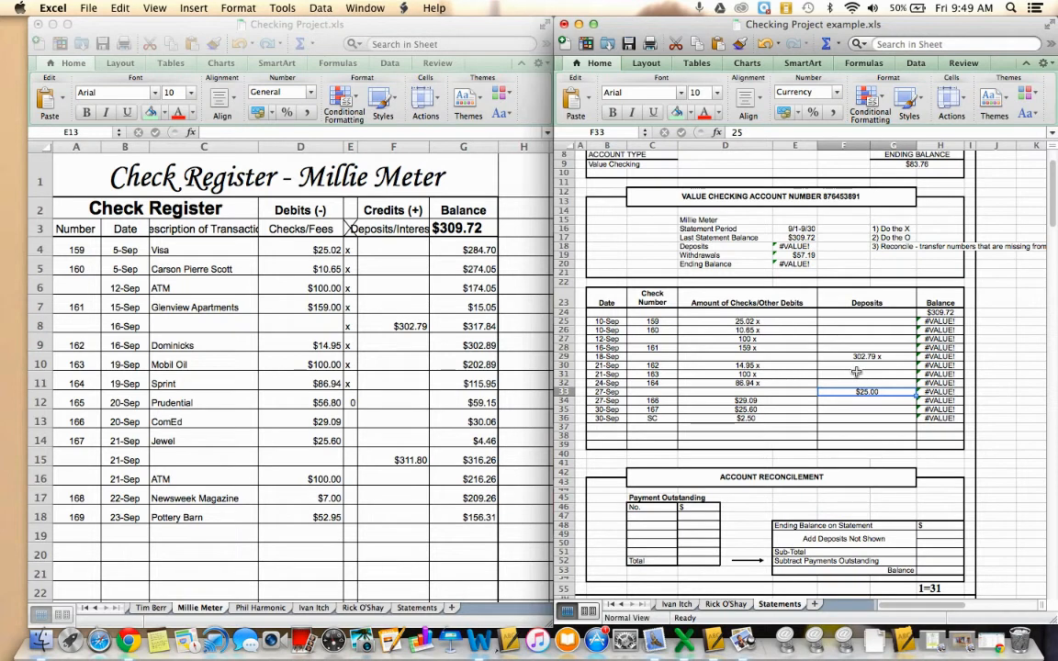
{"action": "left_click", "coordinate": [703, 114]}
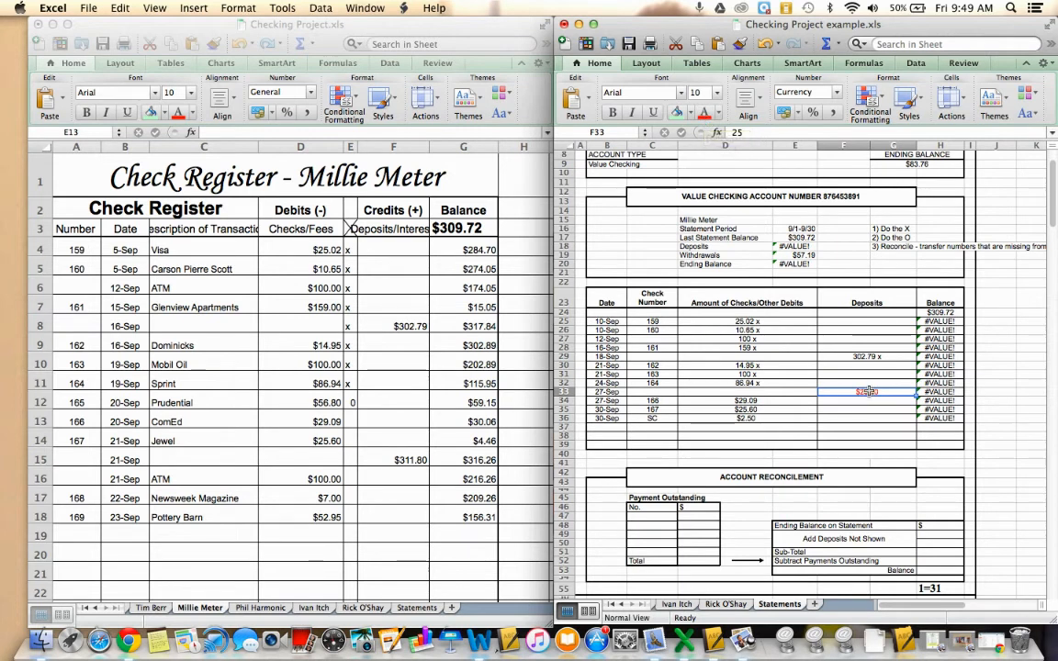
Try an " x" and an " o" mark beside the 25 in statement cell F33, and remove the mark again
{"action": "left_click", "coordinate": [767, 134]}
{"action": "type", "text": "x"}
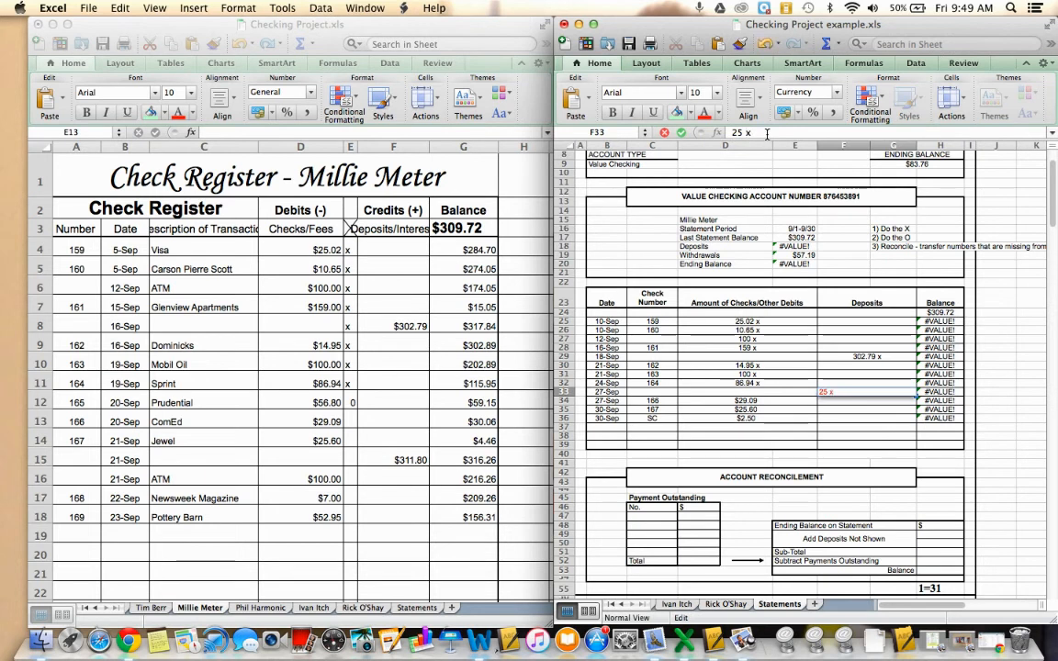
{"action": "key", "text": "Return"}
{"action": "key", "text": "Up"}
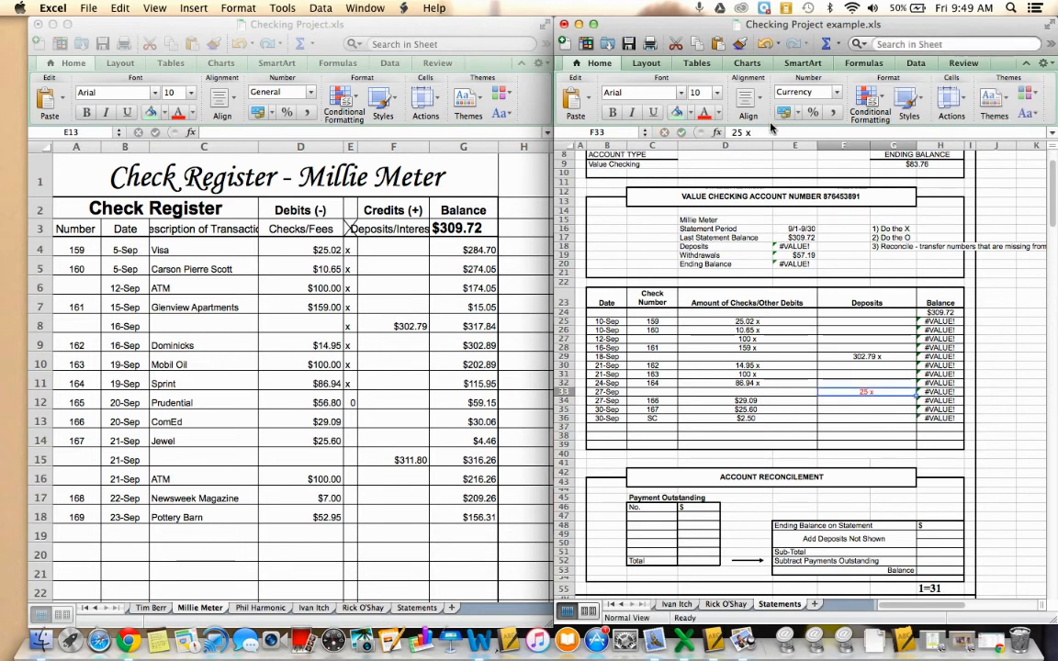
{"action": "left_click", "coordinate": [769, 132]}
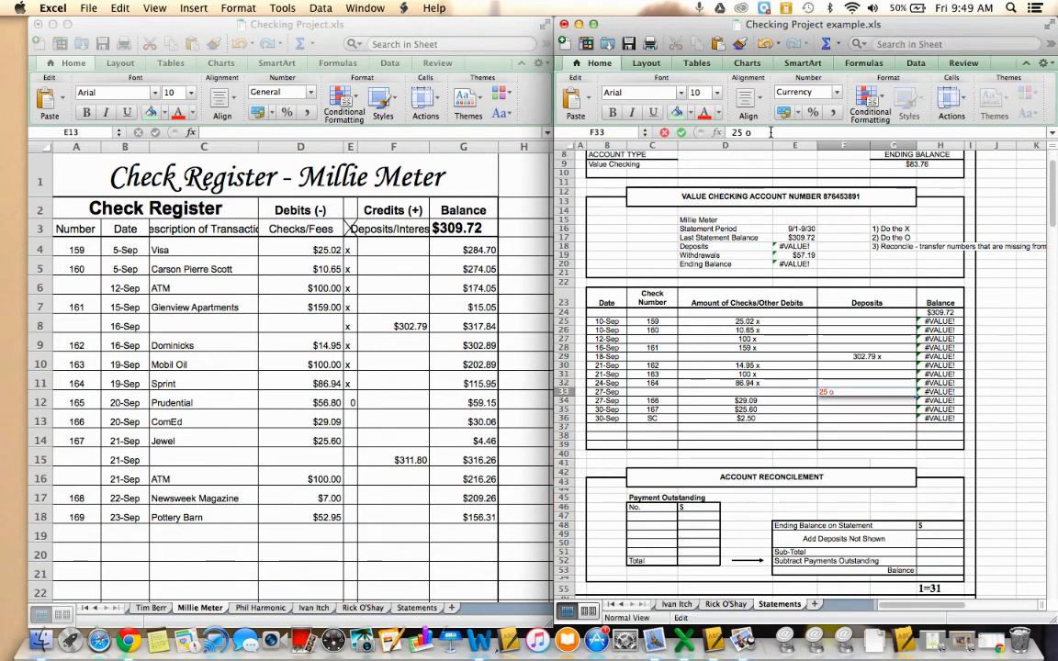
{"action": "key", "text": "Return"}
{"action": "key", "text": "Up"}
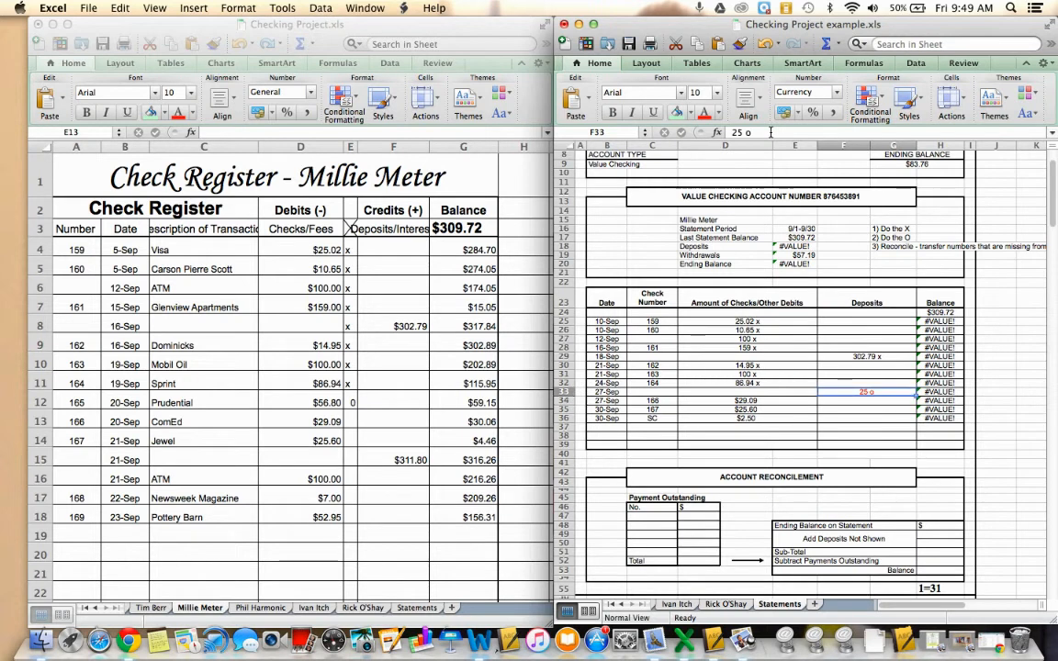
{"action": "left_click", "coordinate": [765, 136]}
{"action": "key", "text": "Return"}
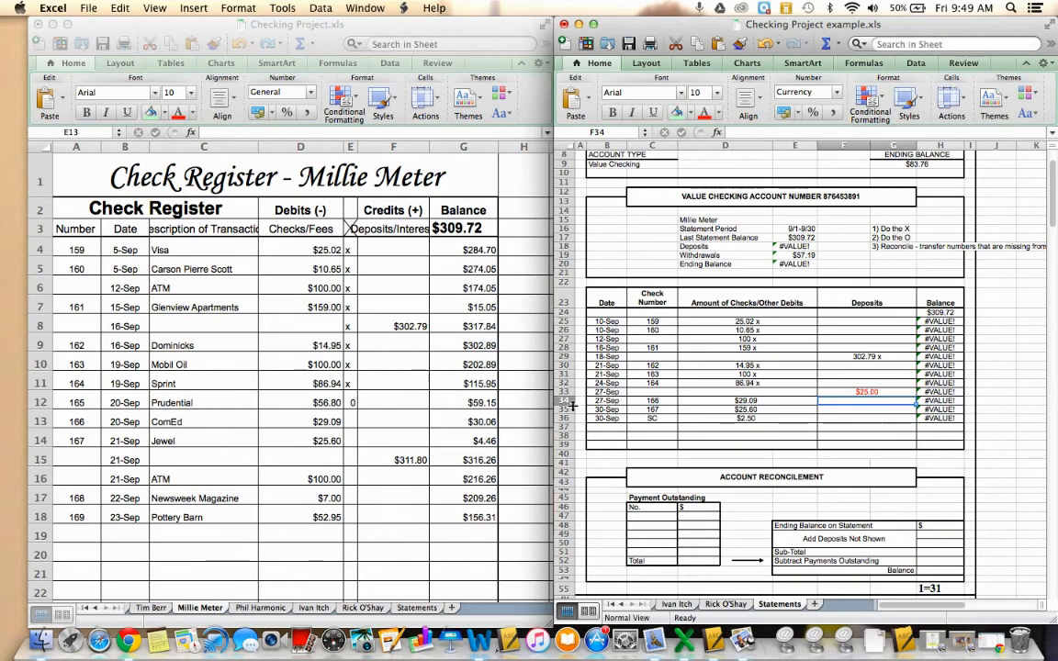
Mark check 166 as matched: enter "x" in register cell E13 and append " x" to 29.09 in statement cell D34
{"action": "left_click", "coordinate": [346, 422]}
{"action": "type", "text": "x"}
{"action": "key", "text": "Return"}
{"action": "left_click", "coordinate": [715, 404]}
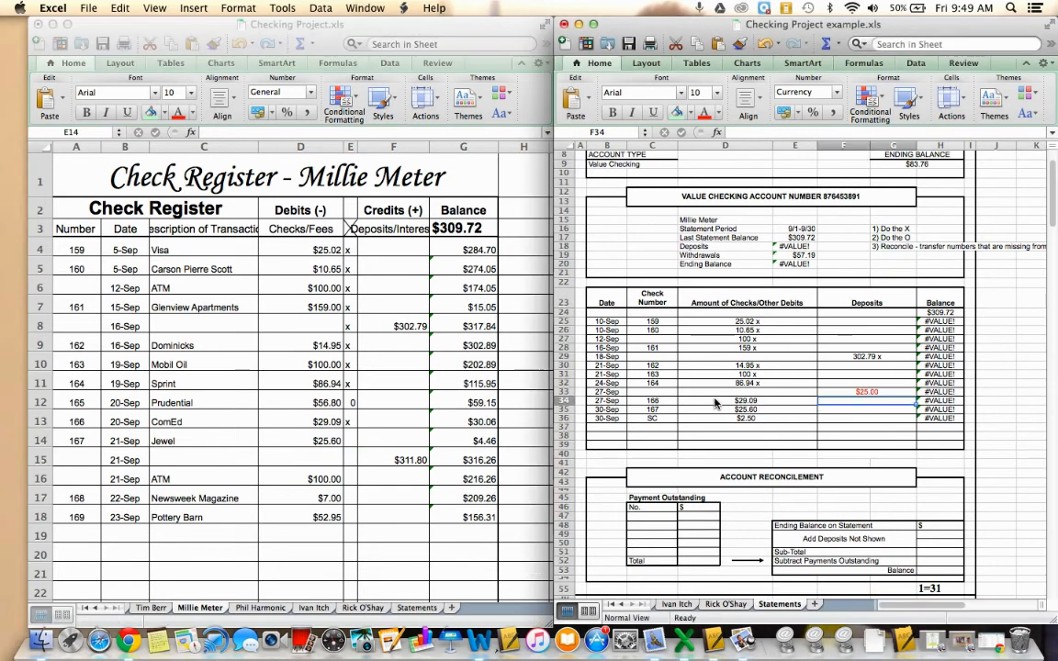
{"action": "key", "text": "Left"}
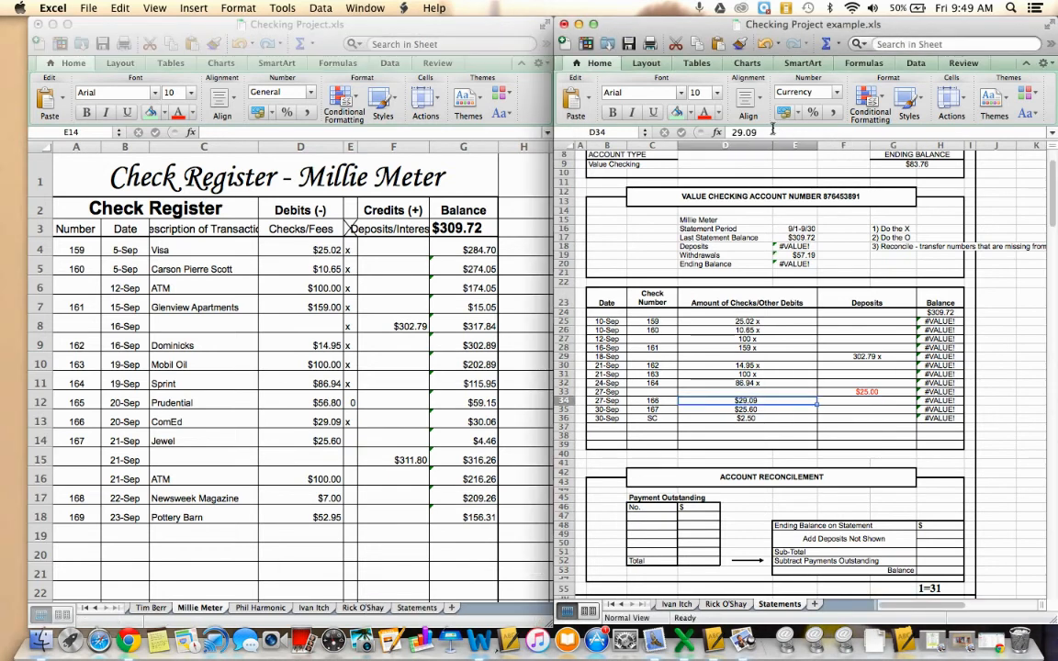
{"action": "left_click", "coordinate": [769, 133]}
{"action": "type", "text": "x"}
{"action": "key", "text": "Return"}
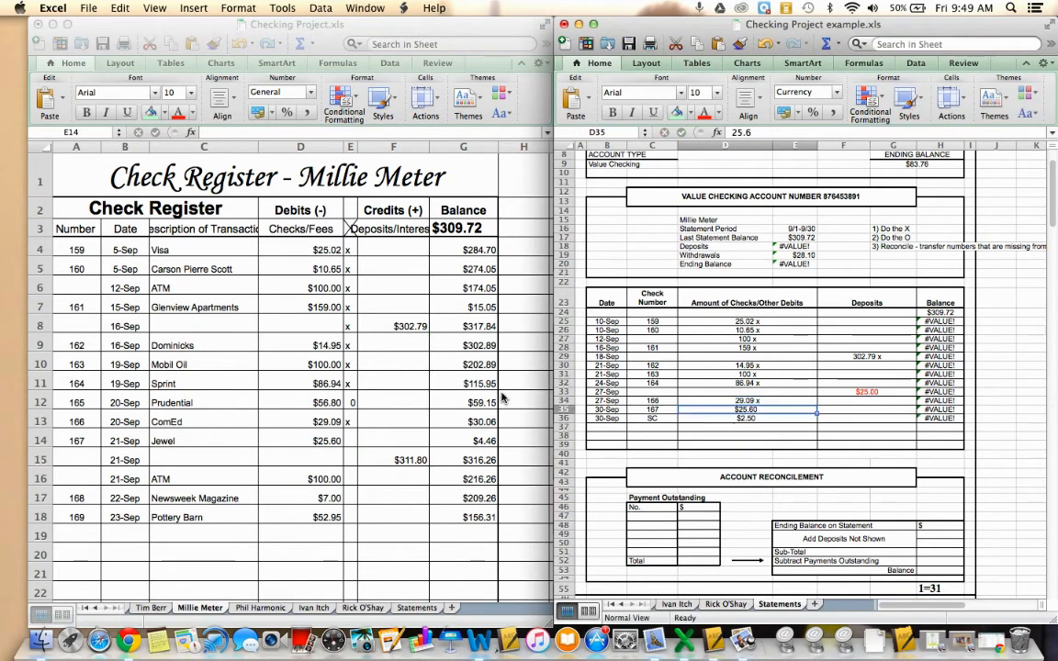
Mark check 167 as matched: enter "x" in register cell E14 and append " x" to 25.6 in statement cell D35
{"action": "left_click", "coordinate": [348, 452]}
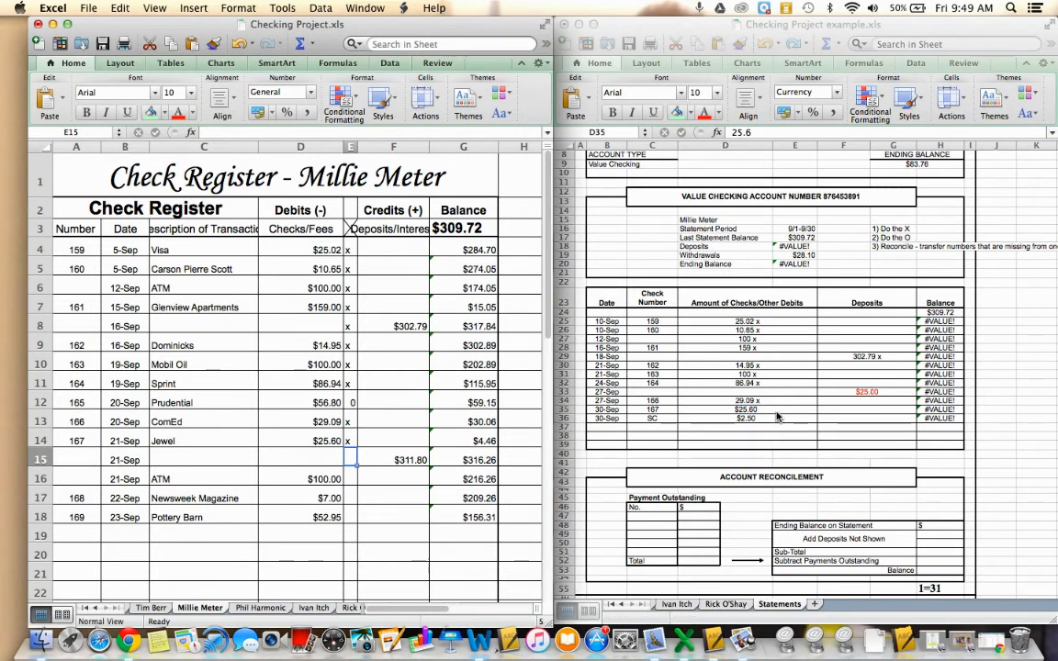
{"action": "left_click", "coordinate": [724, 314]}
{"action": "left_click", "coordinate": [761, 134]}
{"action": "type", "text": "x"}
{"action": "key", "text": "Return"}
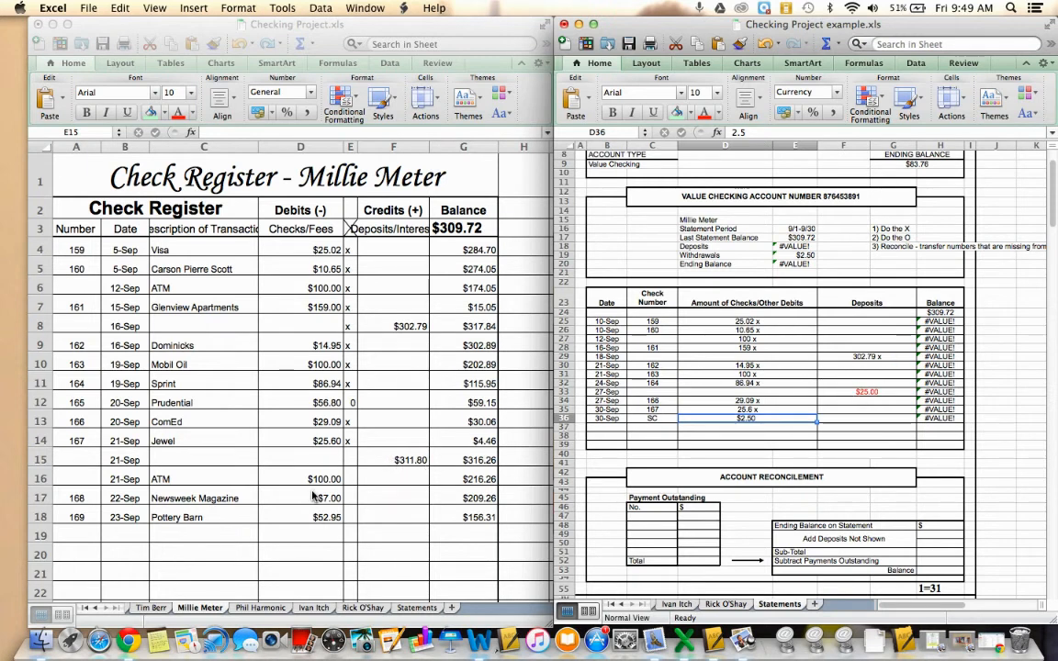
Mark the 21-Sep deposit of $311.80 as outstanding with a capital "O" in register cell E15
{"action": "left_click", "coordinate": [349, 459]}
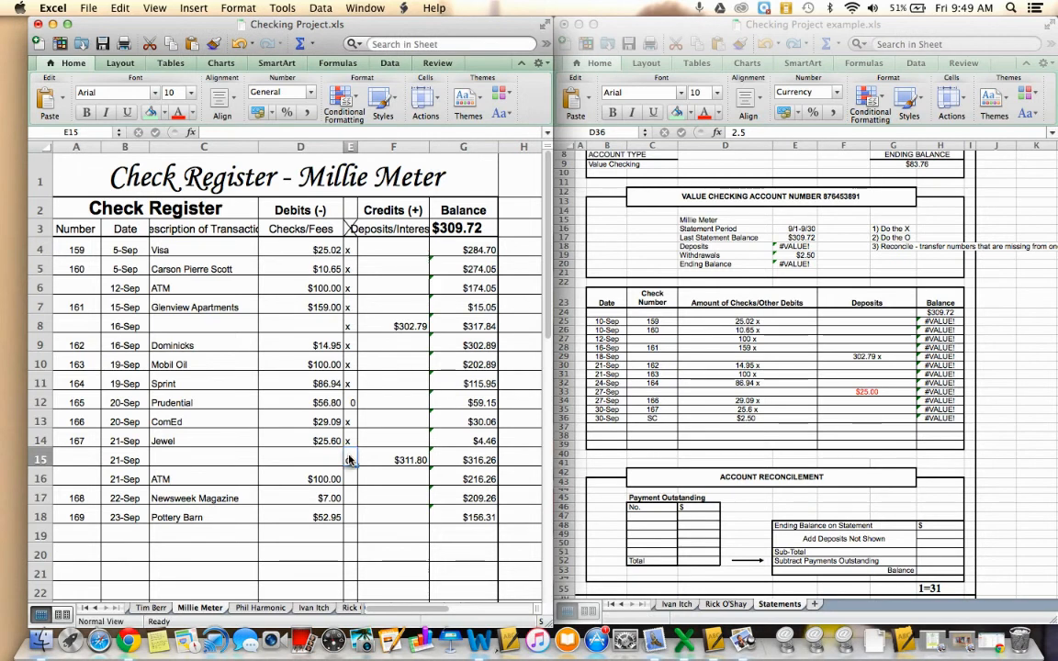
{"action": "type", "text": "0"}
{"action": "key", "text": "Return"}
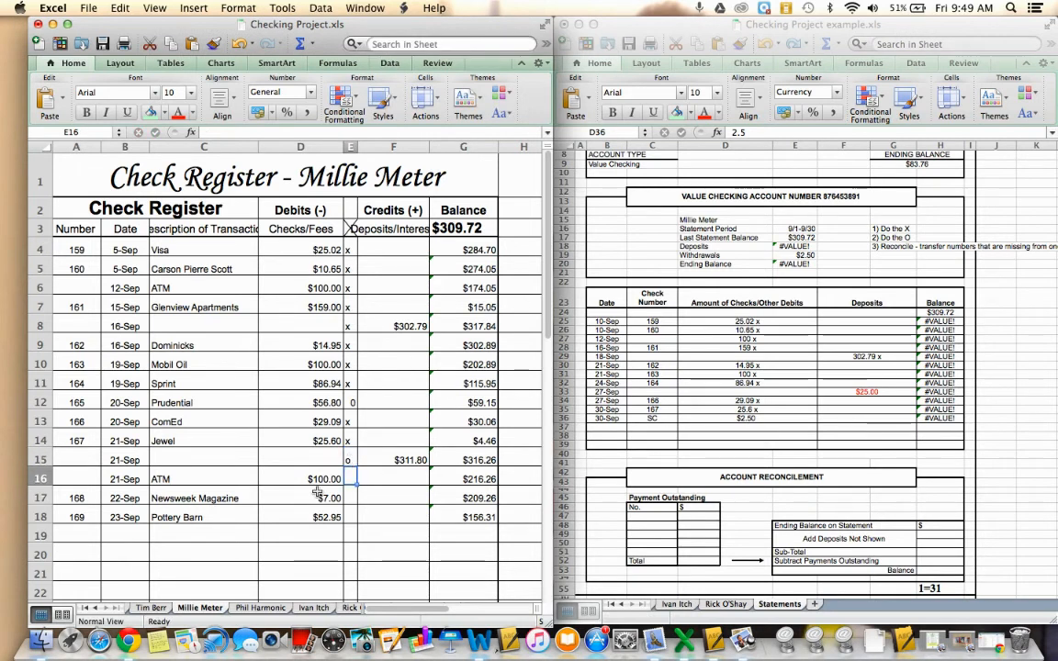
{"action": "key", "text": "Up"}
{"action": "type", "text": "O"}
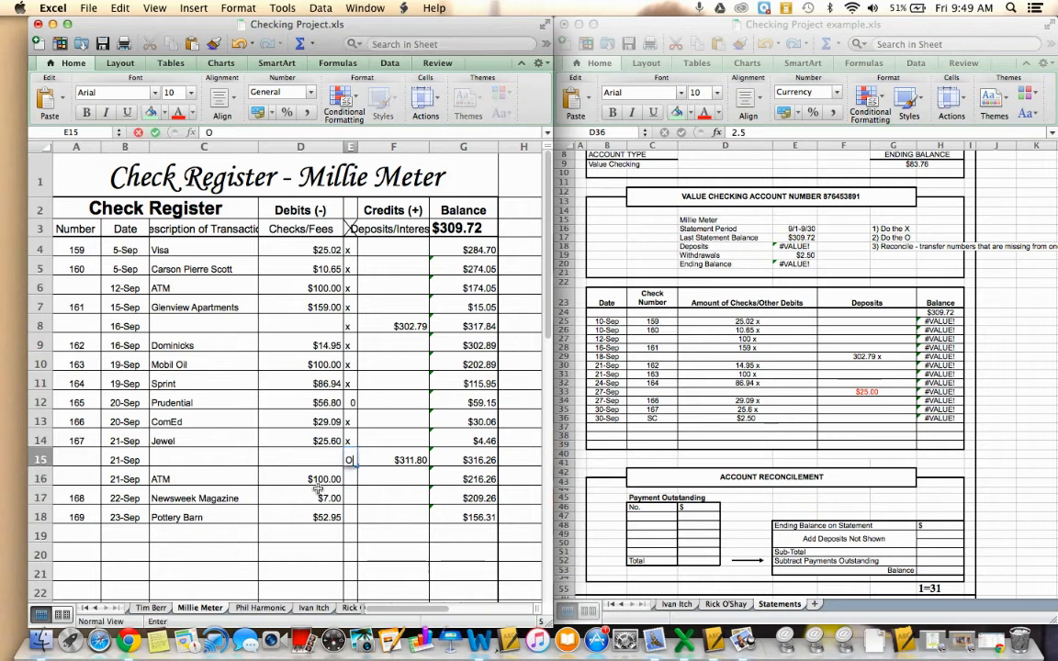
{"action": "key", "text": "Return"}
Change the mark for check 165 in register cell E12 to a capital "O"
{"action": "left_click", "coordinate": [350, 403]}
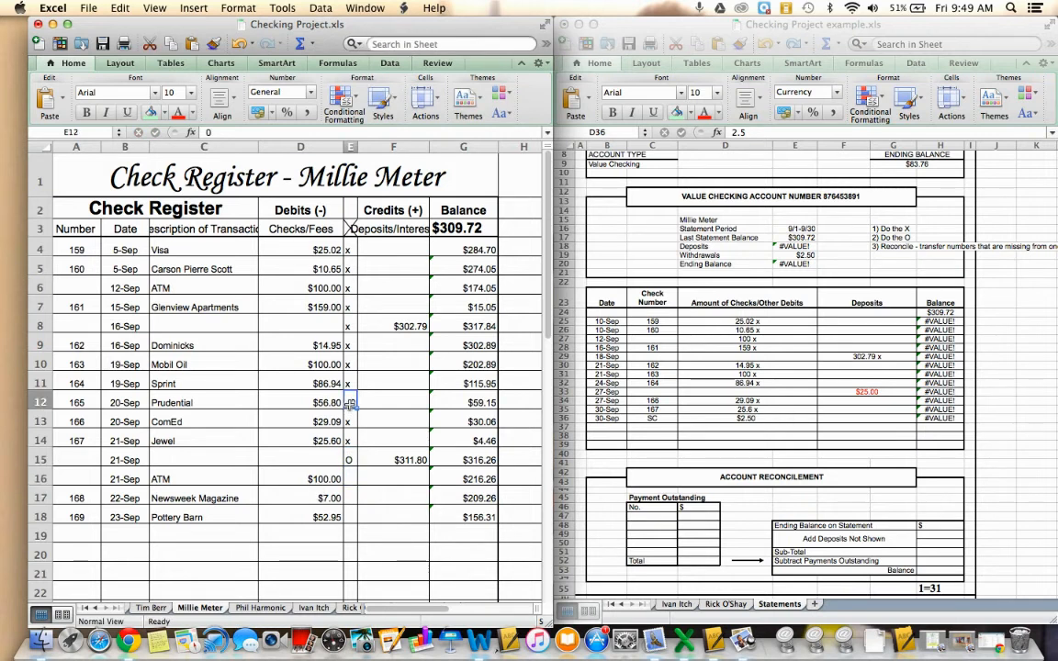
{"action": "type", "text": "O"}
{"action": "key", "text": "Return"}
Mark the 21-Sep ATM withdrawal as outstanding with "O" in register cell E16
{"action": "key", "text": "Return"}
{"action": "key", "text": "Return"}
{"action": "key", "text": "Return"}
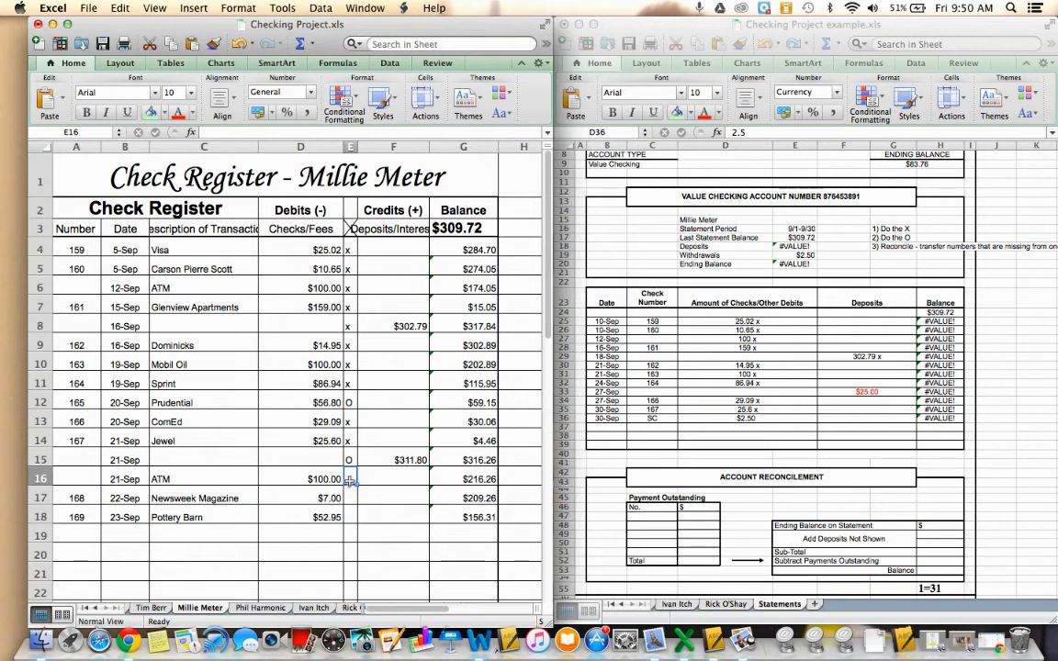
{"action": "type", "text": "x"}
{"action": "key", "text": "BackSpace"}
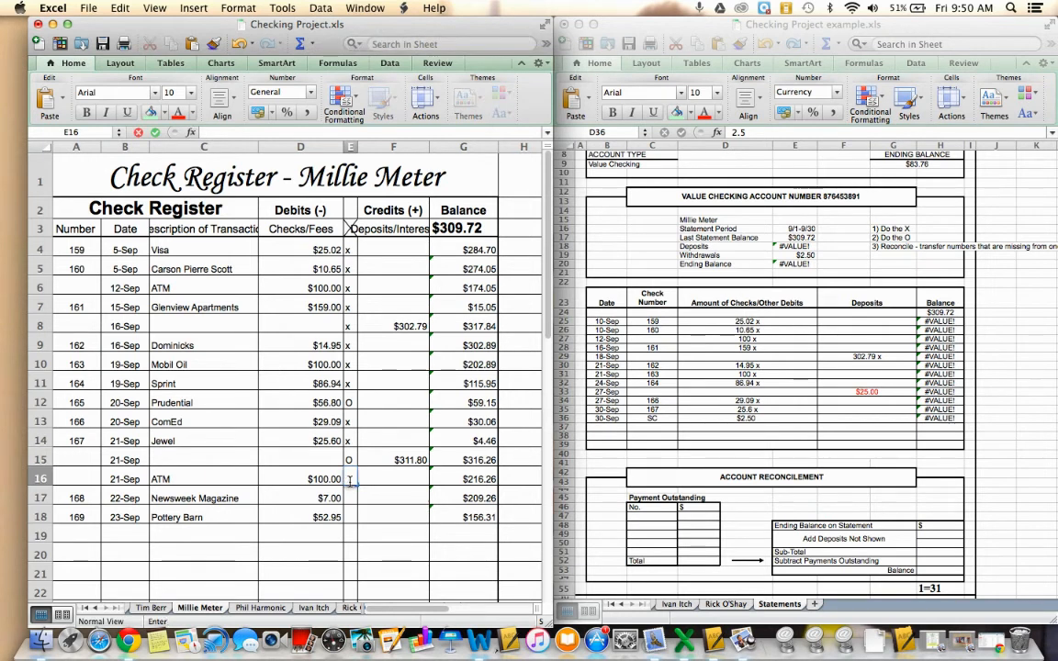
{"action": "key", "text": "Return"}
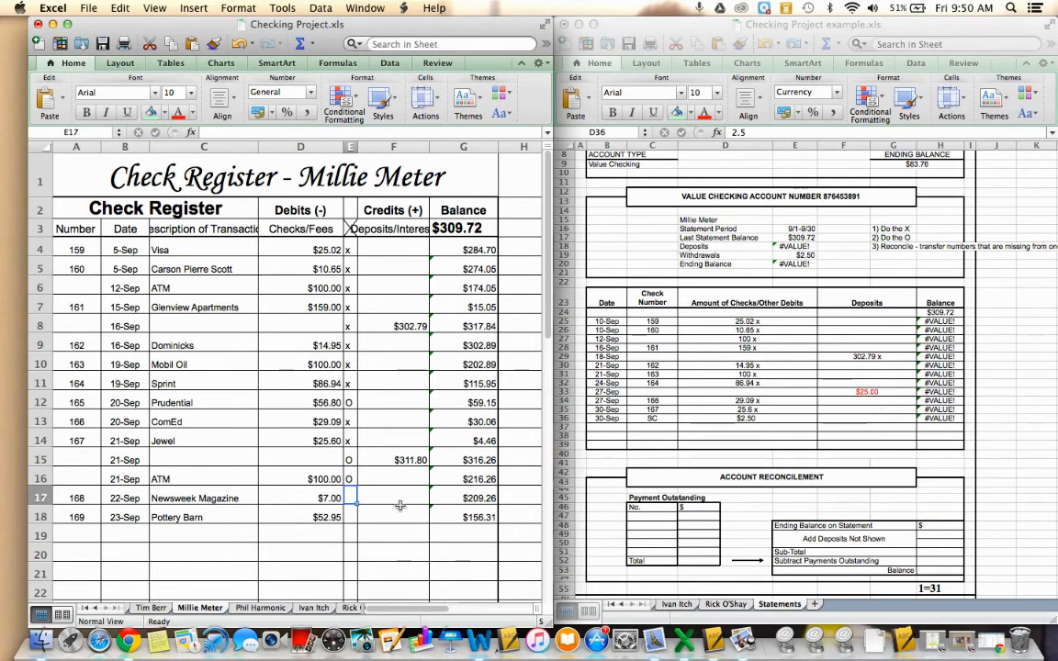
Mark checks 168 and 169 as outstanding with a capital "O" in register cells E17 and E18
{"action": "type", "text": "O"}
{"action": "key", "text": "Return"}
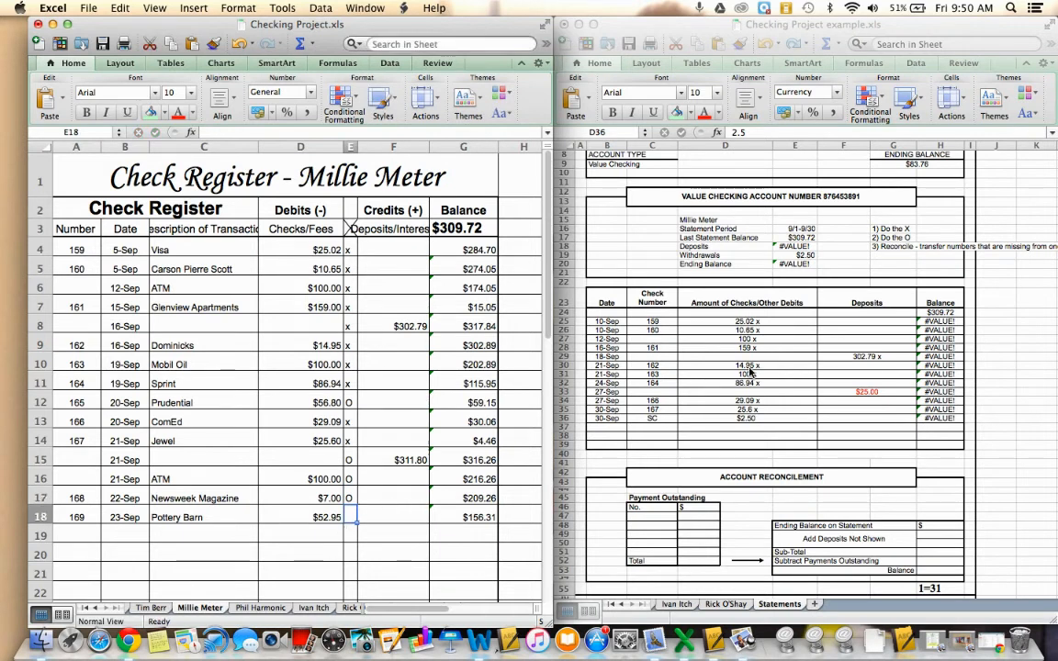
{"action": "type", "text": ")"}
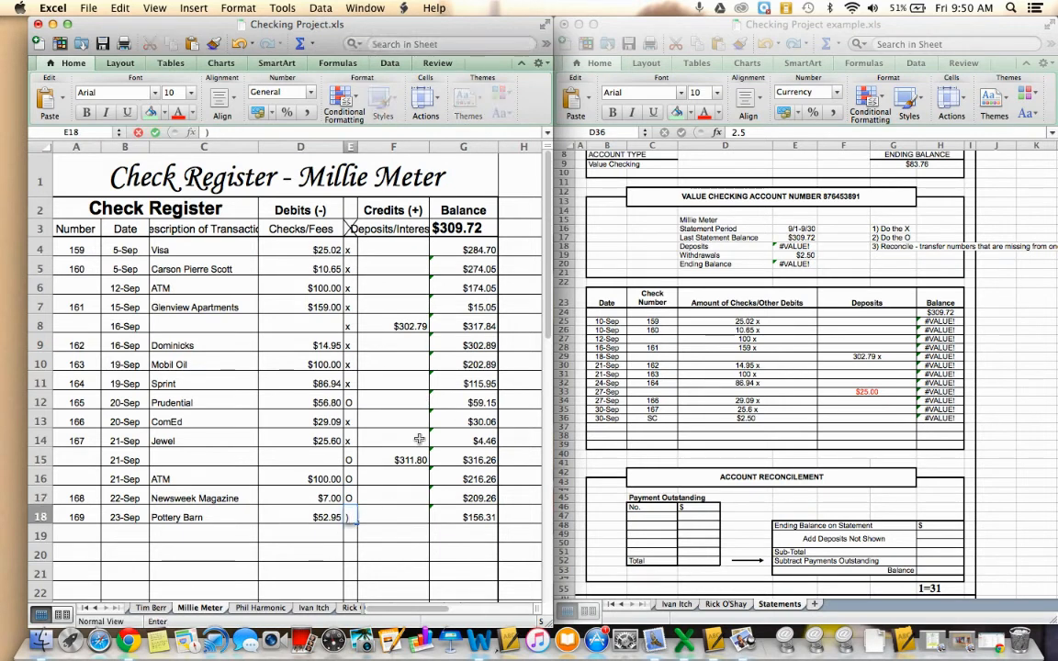
{"action": "type", "text": "O"}
{"action": "key", "text": "Return"}
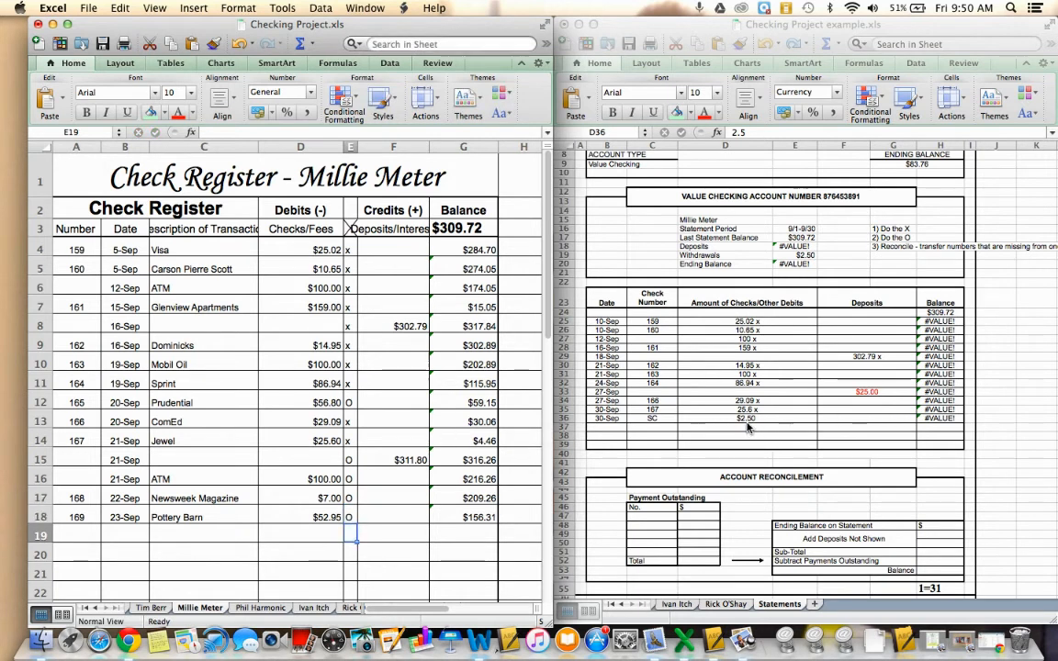
Flag the 30-Sep service charge in statement cell D36 by changing its font color to red
{"action": "left_click", "coordinate": [748, 425]}
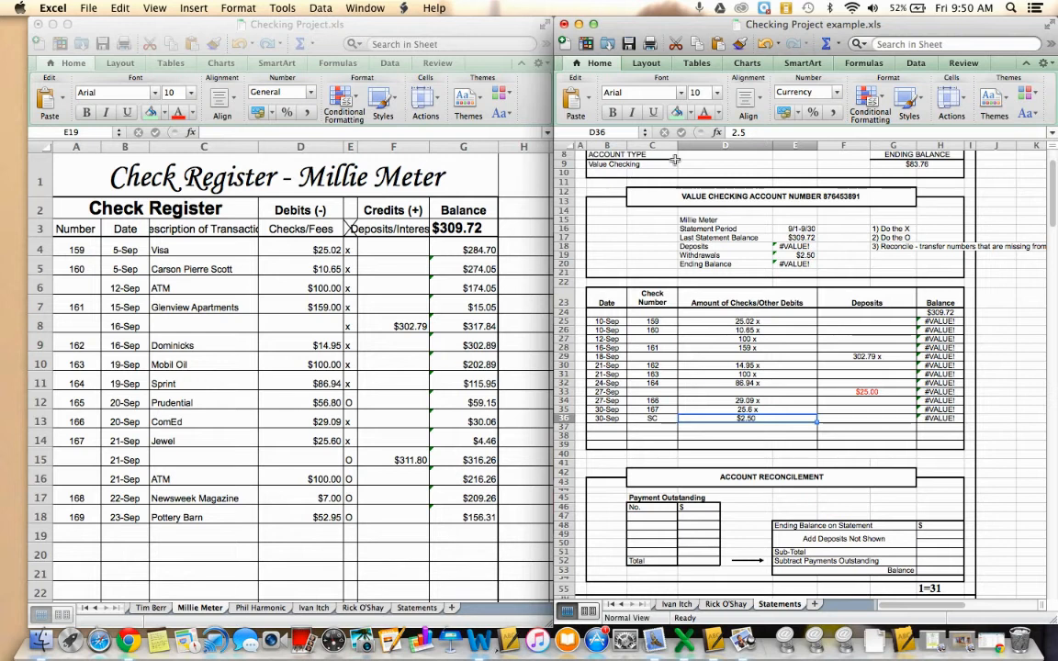
{"action": "left_click", "coordinate": [704, 112]}
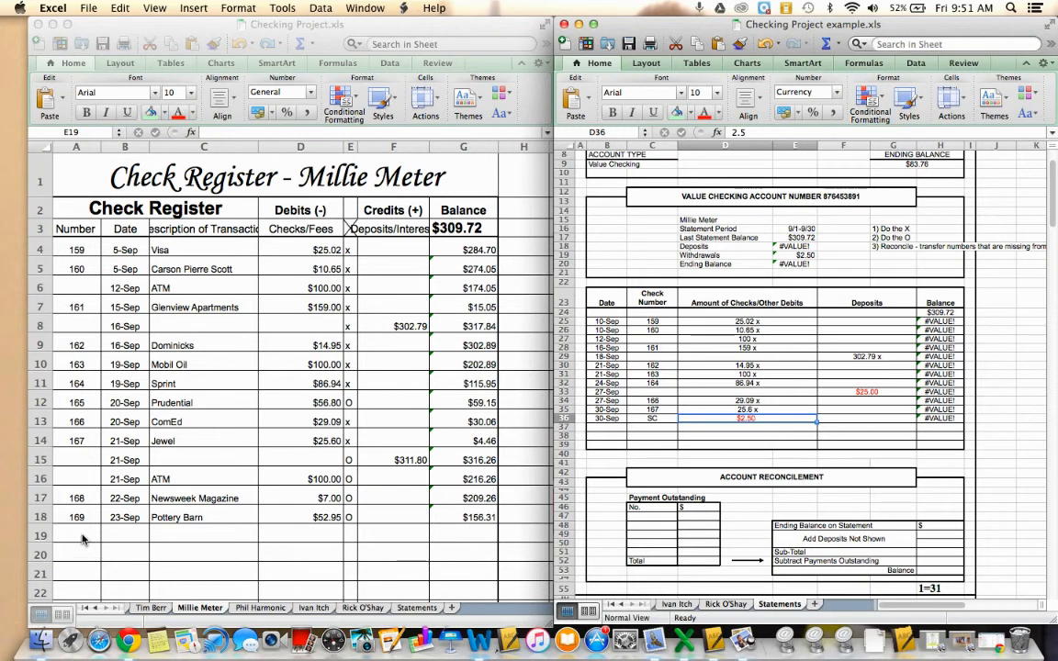
Start a register entry in row 19 with the date Sept 27 and the description "Deposit"
{"action": "left_click", "coordinate": [124, 532]}
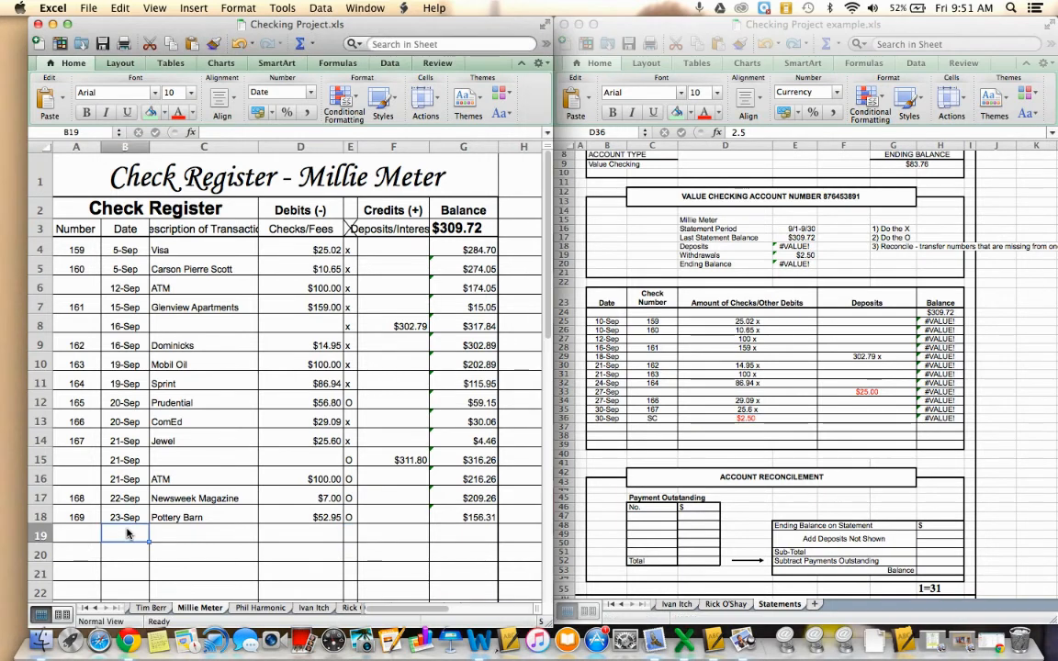
{"action": "type", "text": "Sept 27"}
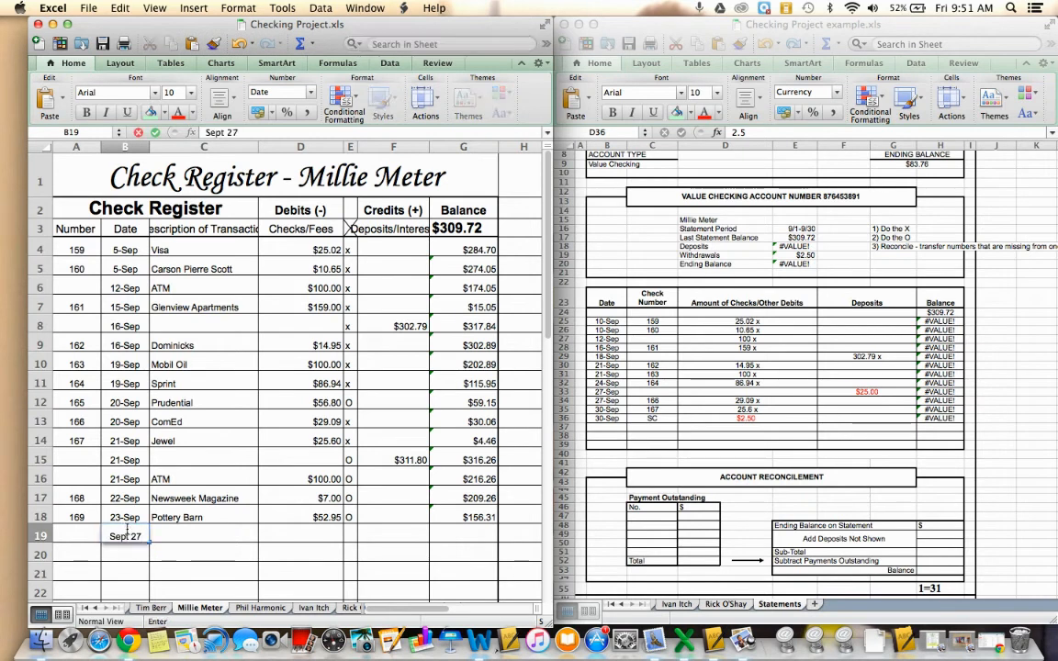
{"action": "key", "text": "Tab"}
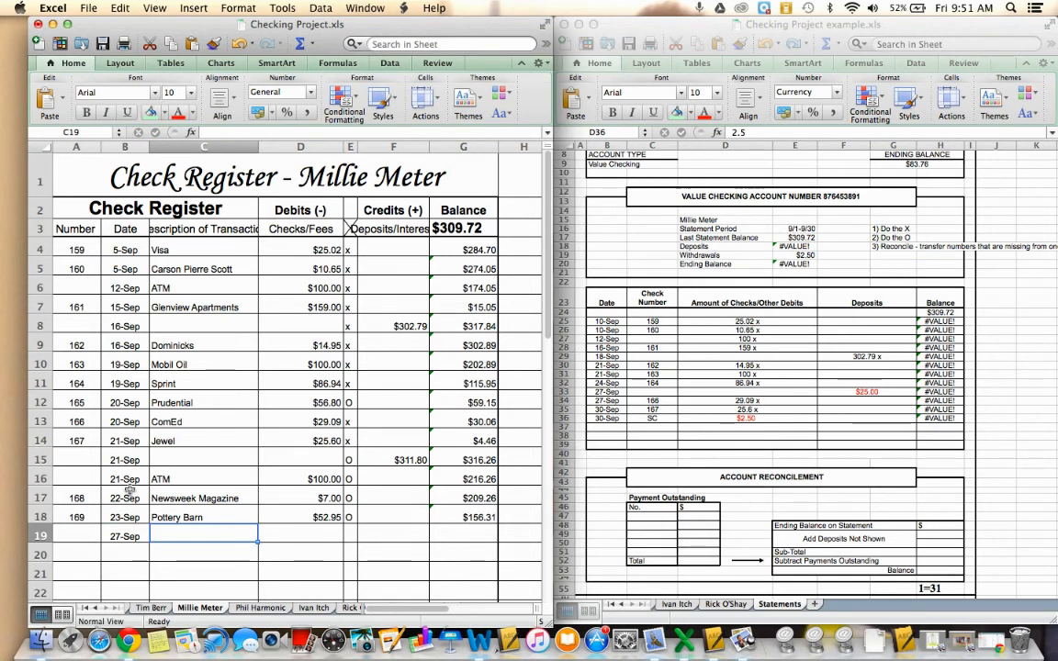
{"action": "type", "text": "Deposit"}
{"action": "key", "text": "Return"}
Mark the 27-Sep deposit as matched with "x" in E19 and enter 25 as its credit in F19
{"action": "key", "text": "Up"}
{"action": "key", "text": "Right"}
{"action": "key", "text": "Right"}
{"action": "key", "text": "Right"}
{"action": "key", "text": "Left"}
{"action": "type", "text": "x"}
{"action": "key", "text": "Right"}
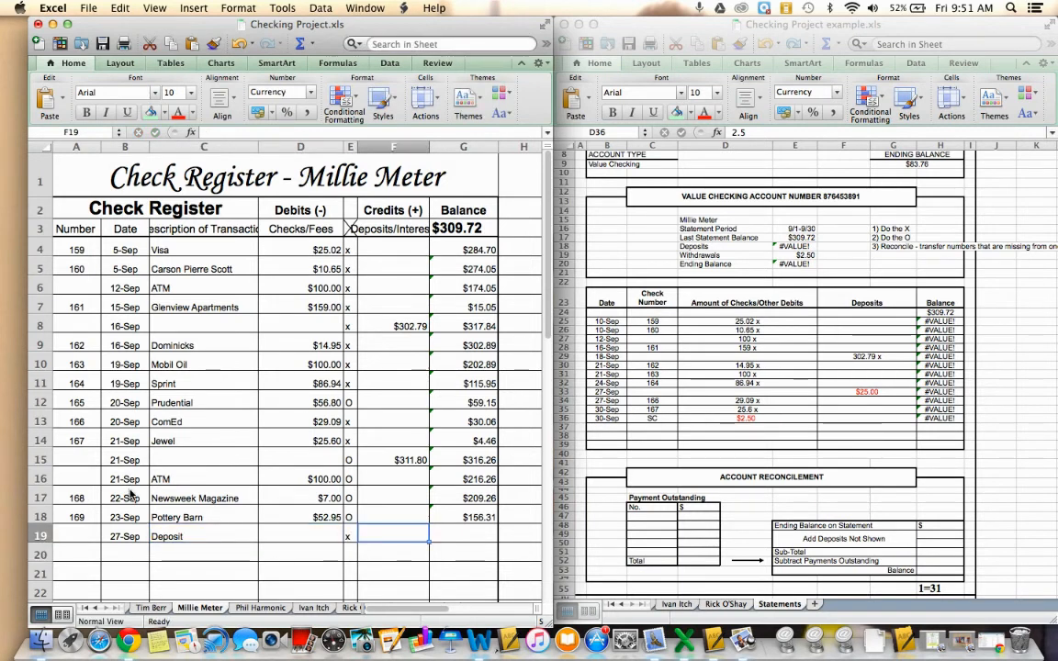
{"action": "type", "text": "25"}
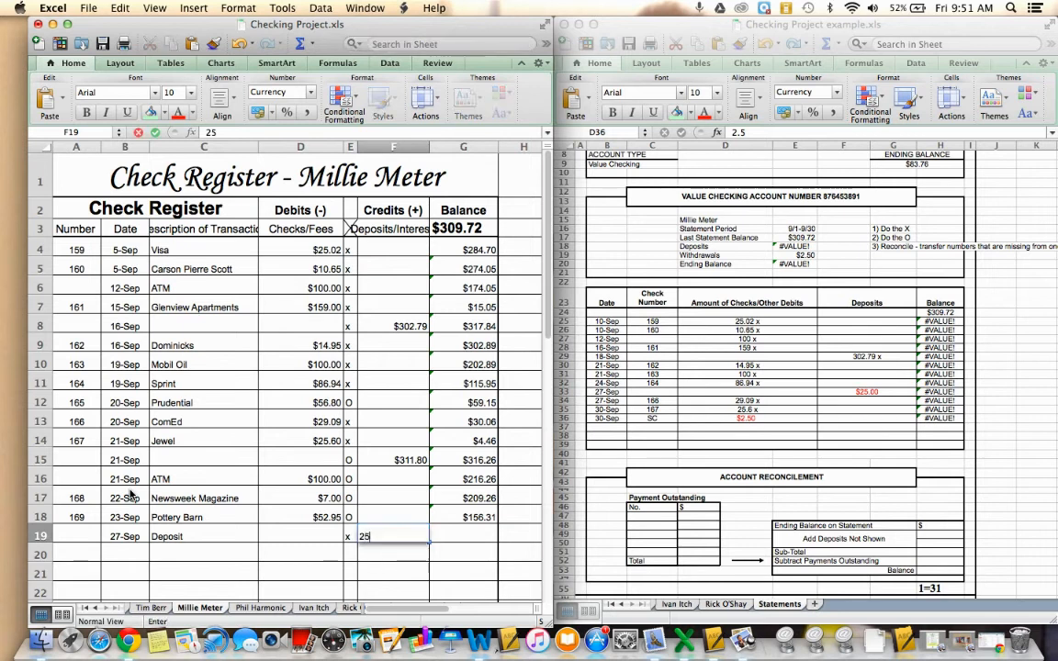
Calculate the register balance for the 27-Sep deposit in G19 with the formula =156.31+25.00
{"action": "key", "text": "Right"}
{"action": "key", "text": "Up"}
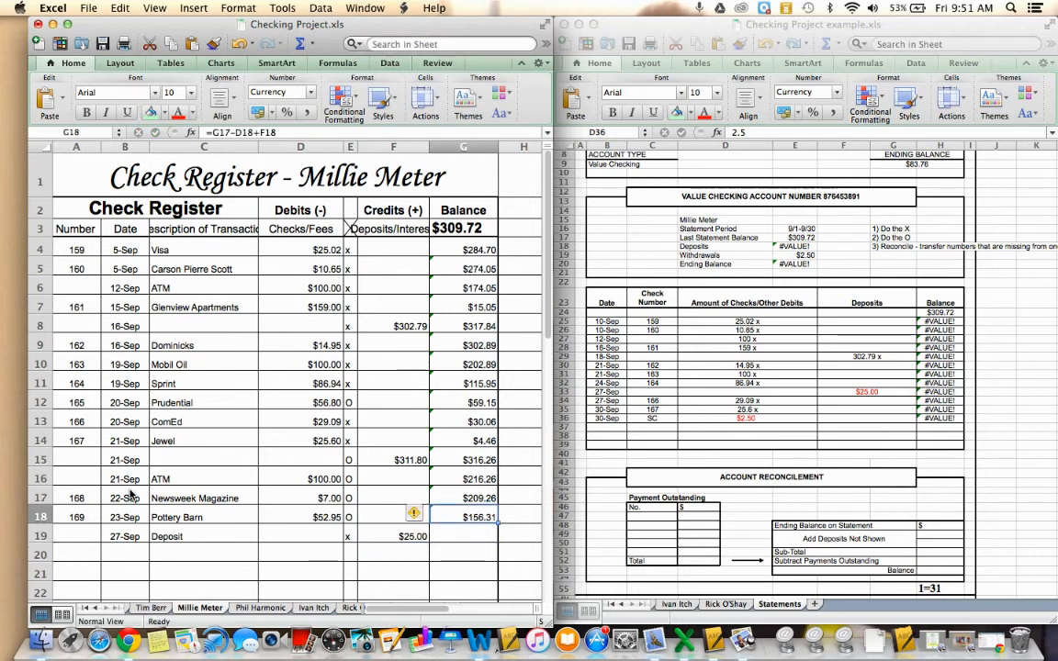
{"action": "key", "text": "Down"}
{"action": "type", "text": "="}
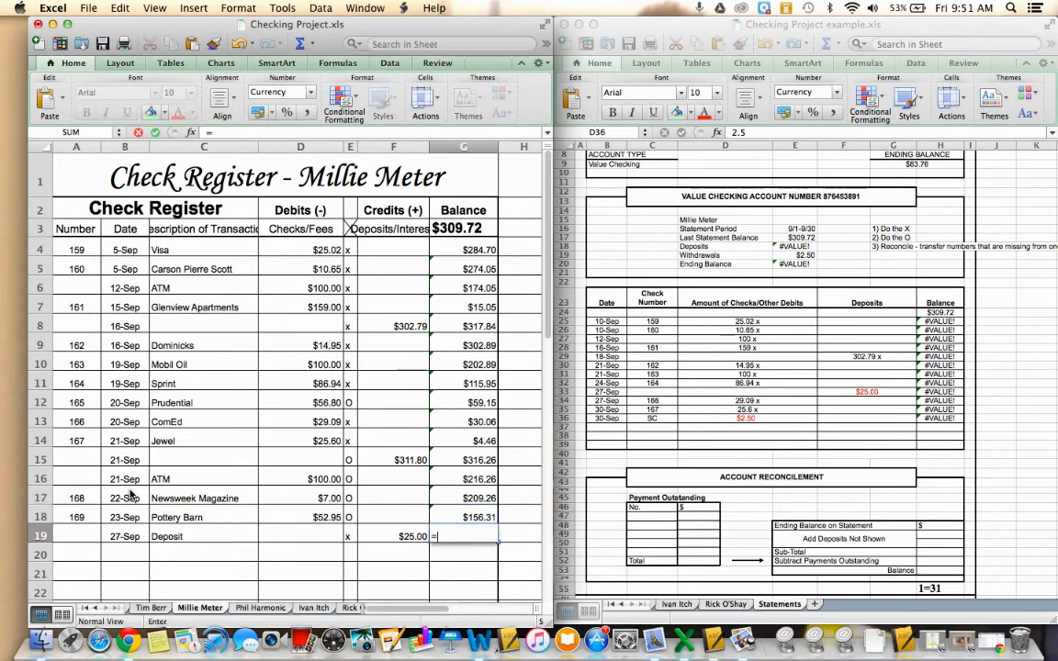
{"action": "type", "text": "156."}
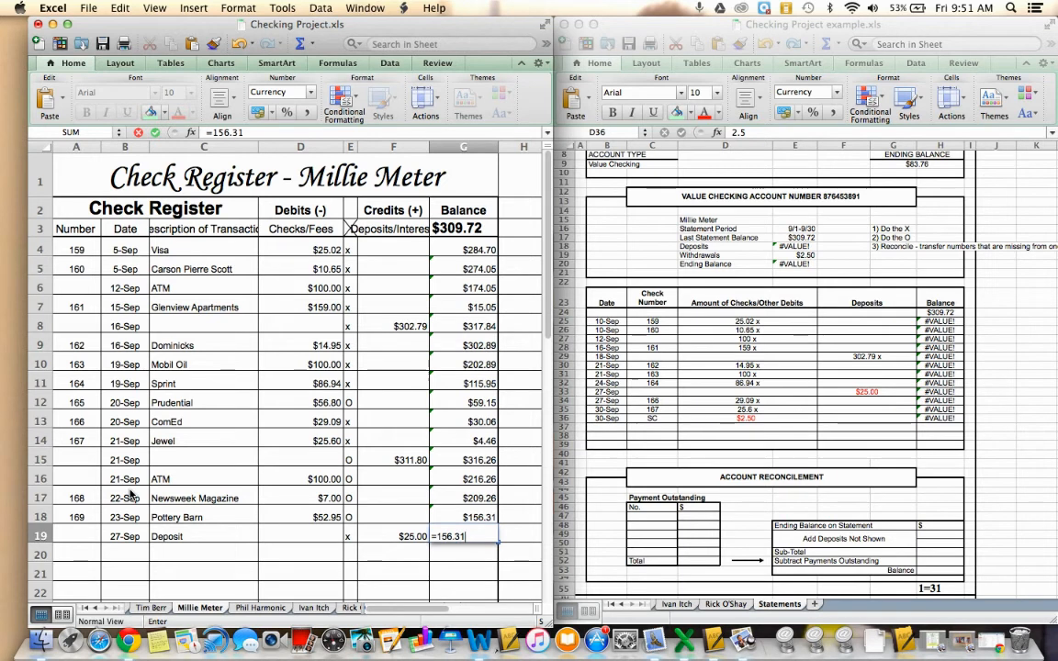
{"action": "type", "text": "31+2"}
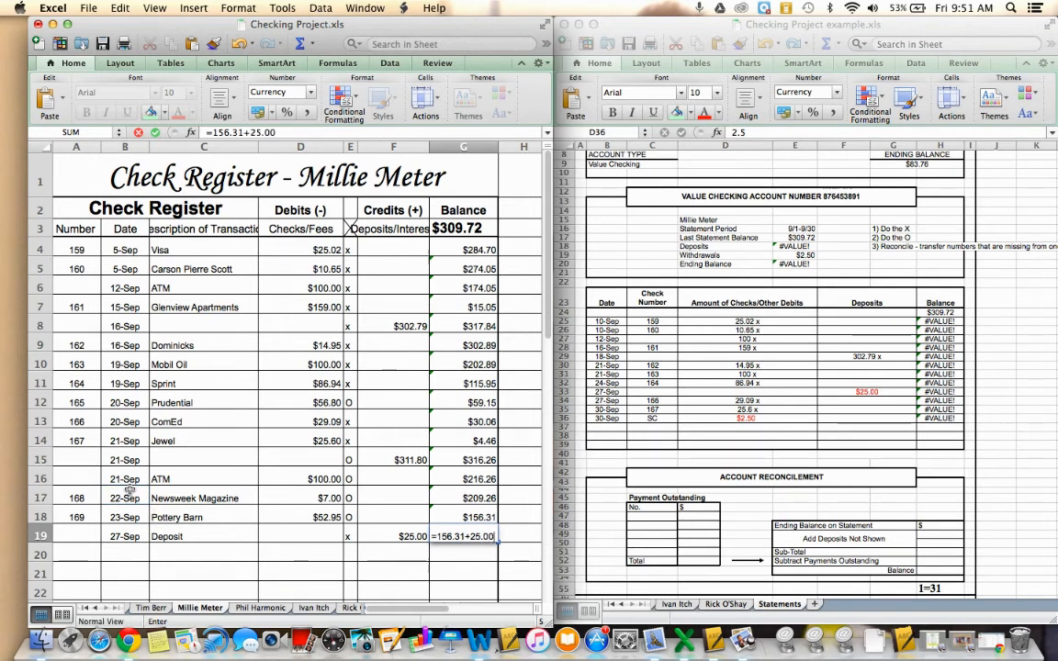
{"action": "type", "text": "5.00"}
{"action": "key", "text": "Return"}
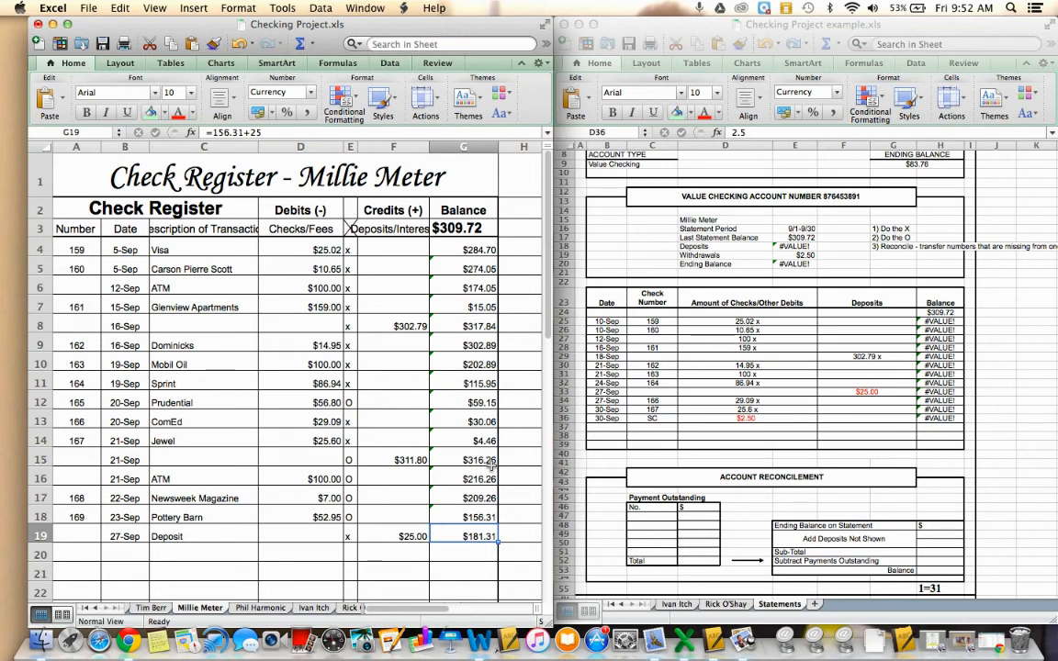
Start a register entry in row 20 with the date Sept 30 and the description "Service Charge"
{"action": "left_click", "coordinate": [113, 555]}
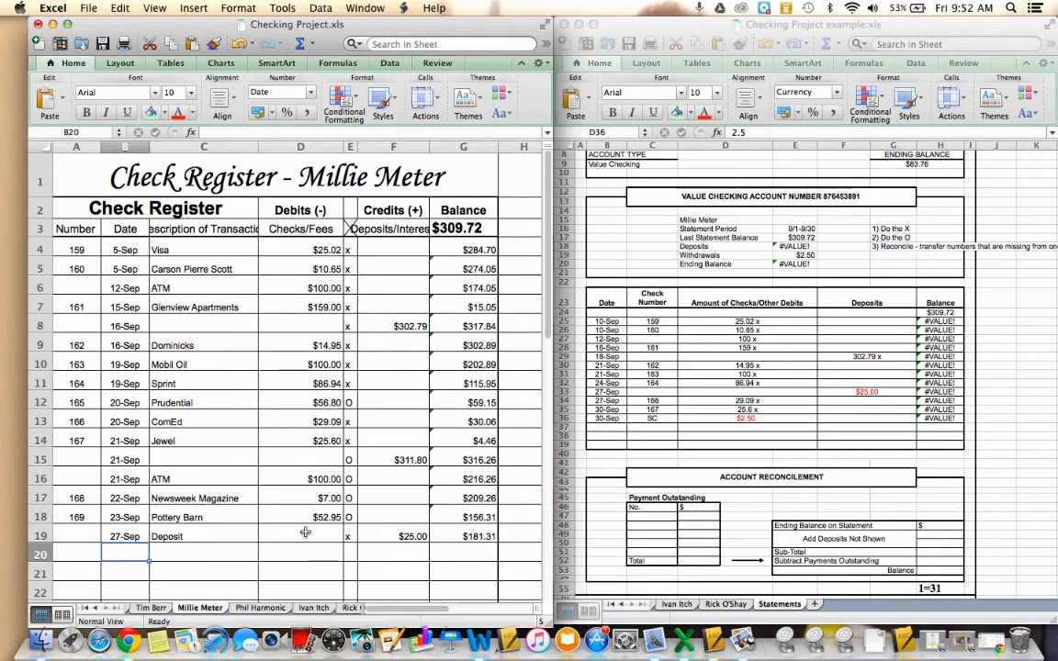
{"action": "type", "text": "sept 30"}
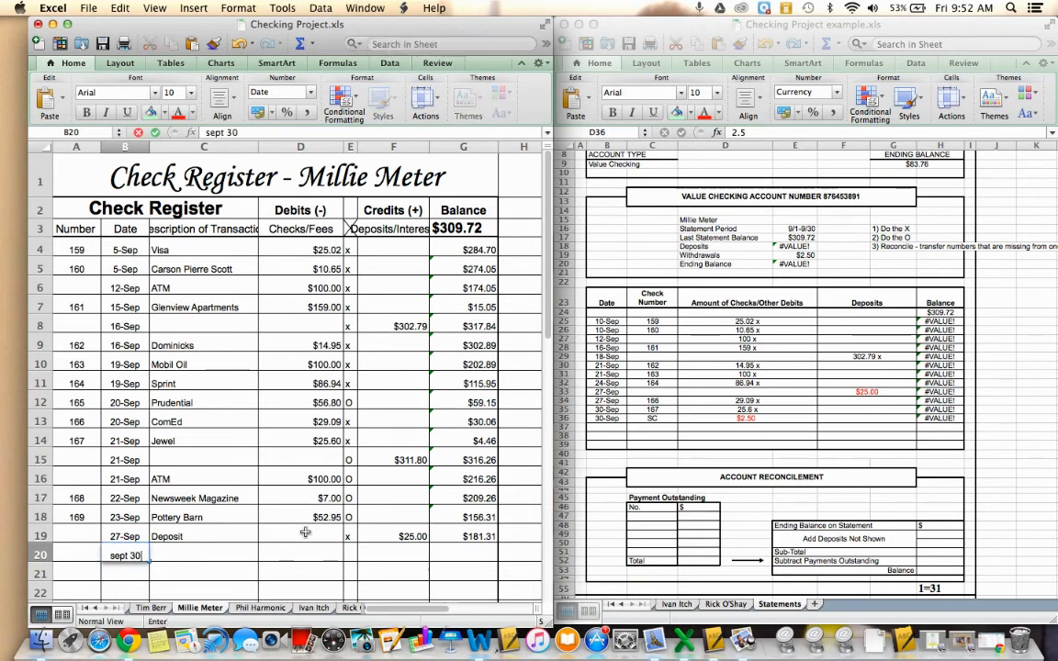
{"action": "key", "text": "Tab"}
{"action": "type", "text": "Serv"}
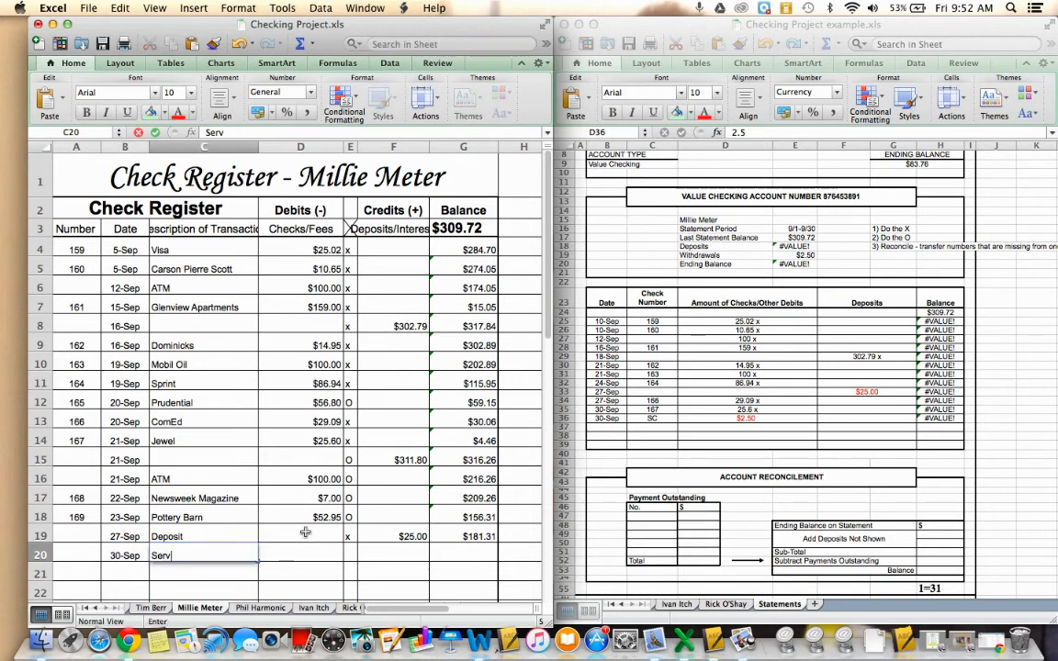
{"action": "type", "text": "ice Charg"}
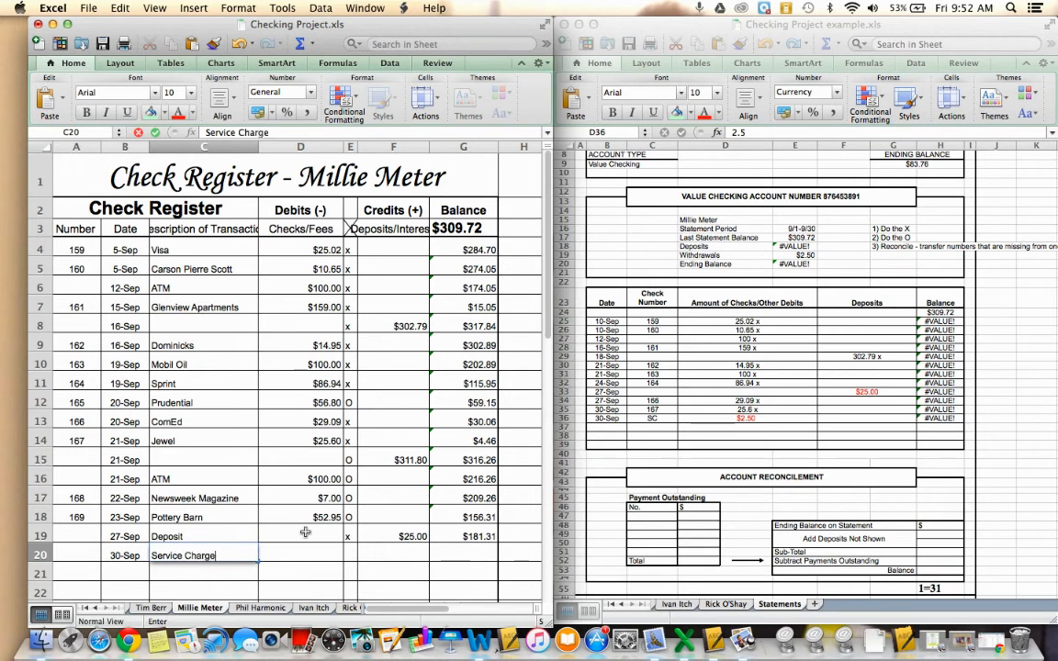
{"action": "type", "text": "e"}
Enter 2.50 as the service charge's debit in D20 and mark it as matched with "x" in E20
{"action": "key", "text": "Tab"}
{"action": "type", "text": "2."}
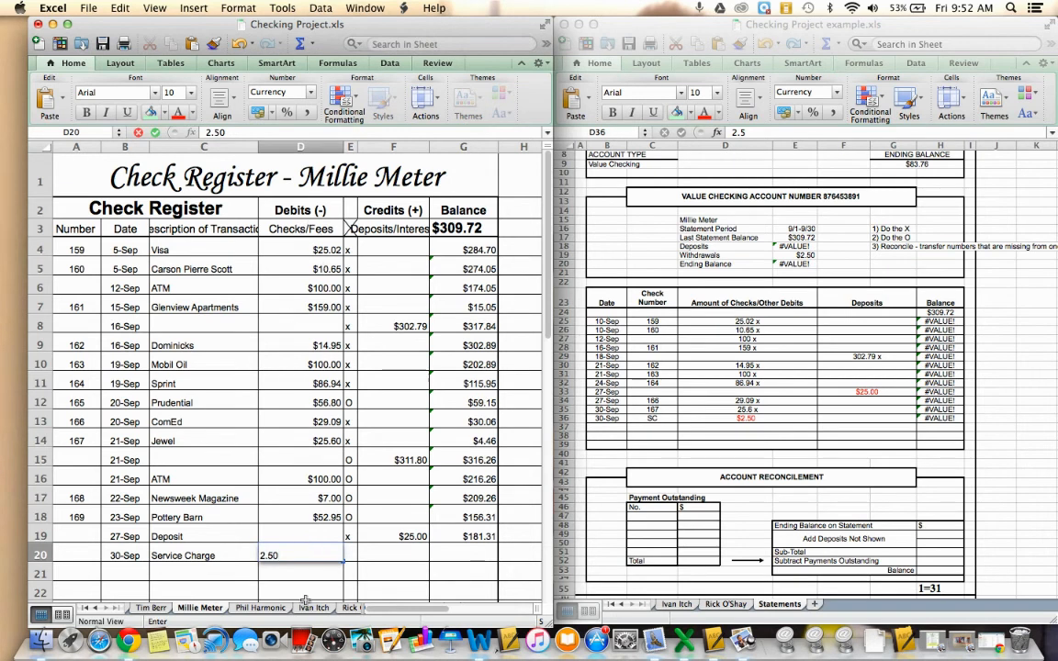
{"action": "key", "text": "Tab"}
{"action": "type", "text": "x"}
{"action": "key", "text": "Tab"}
Calculate the register balance for the service charge in G20 with the formula =181.31-2.5
{"action": "key", "text": "Tab"}
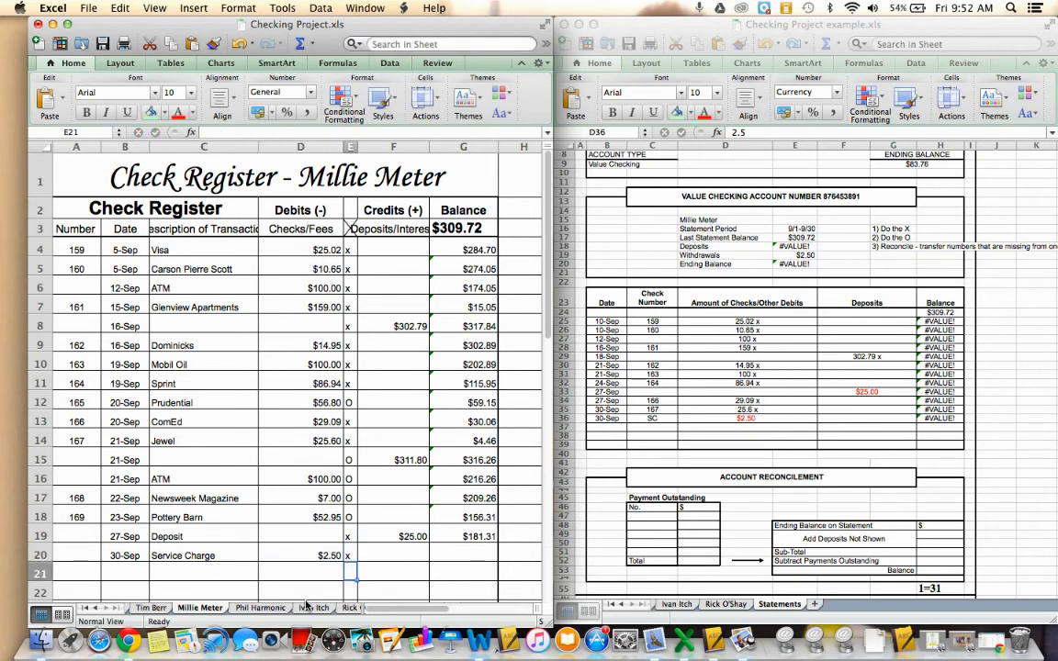
{"action": "type", "text": "="}
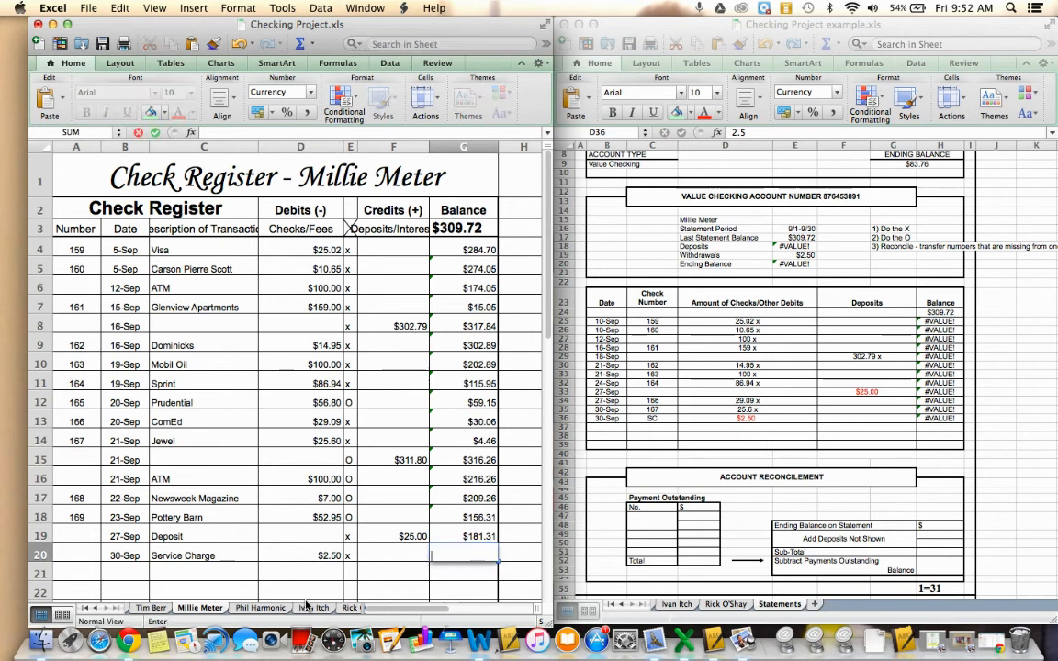
{"action": "type", "text": "1"}
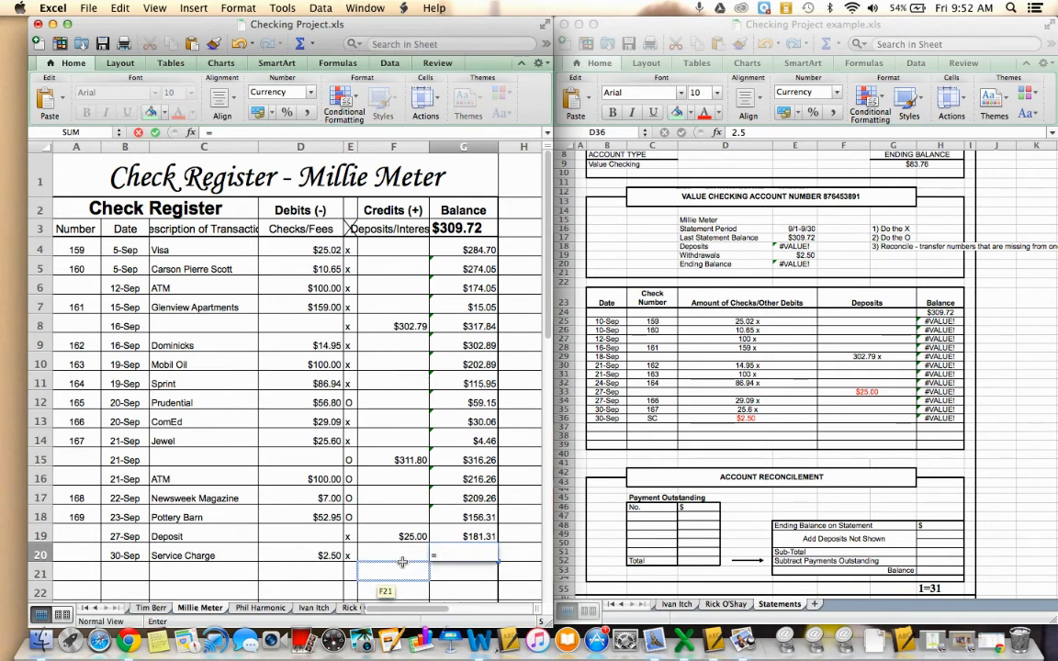
{"action": "type", "text": "81.31-2.5"}
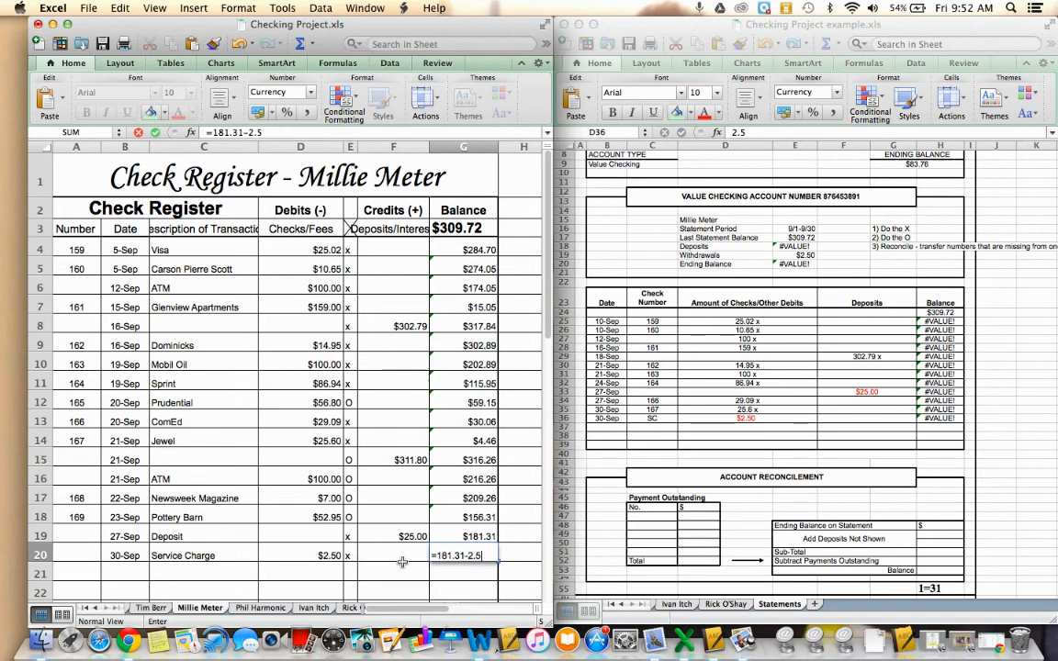
{"action": "key", "text": "Return"}
{"action": "key", "text": "Up"}
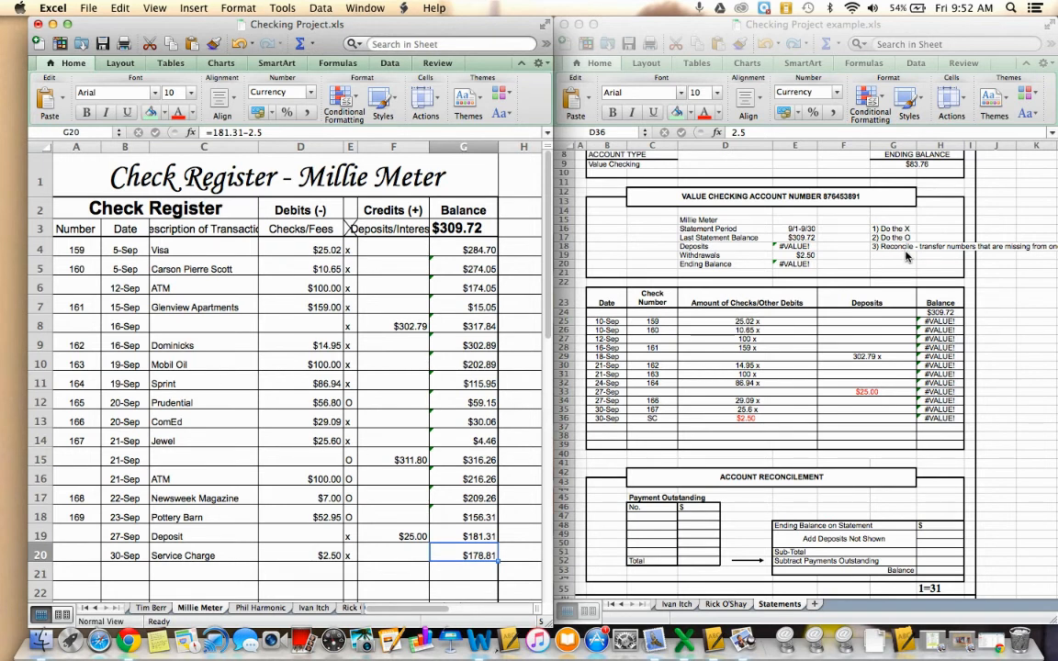
Read the full text of the "3) Reconcile" instruction in statement cell G18
{"action": "left_click", "coordinate": [889, 254]}
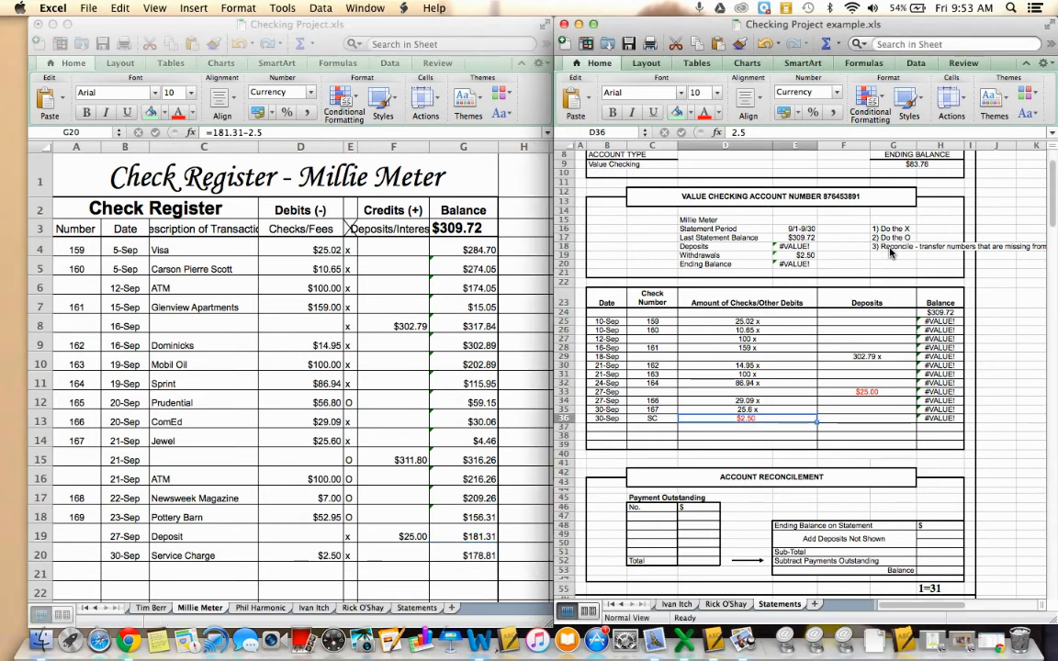
{"action": "left_click", "coordinate": [889, 248]}
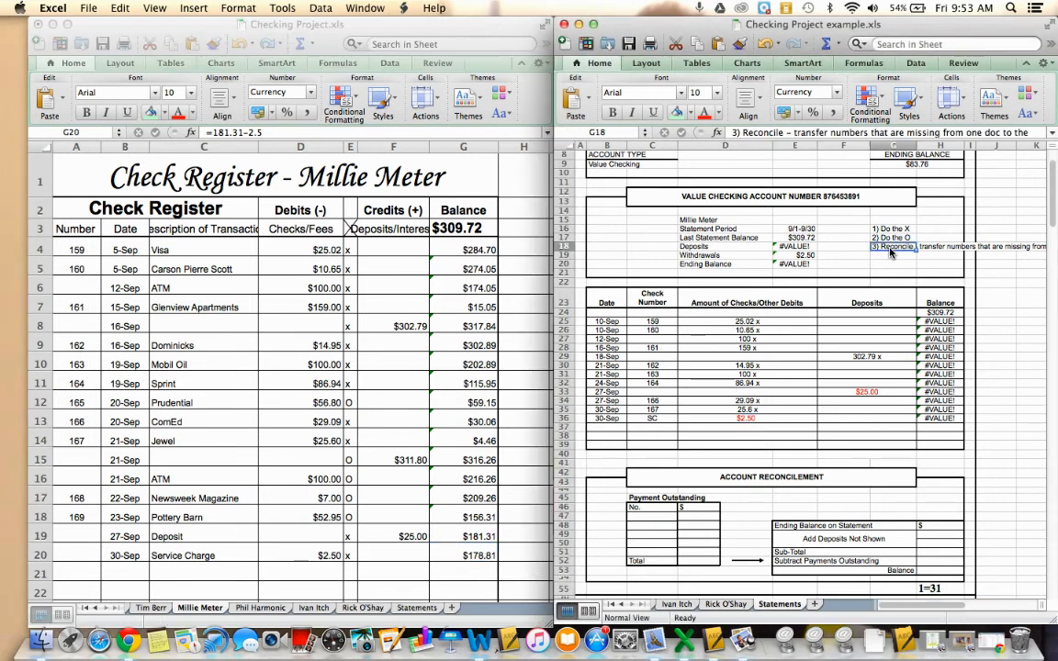
Highlight the outstanding "O" marks in register cells E12 and E15 through E18 with a yellow fill
{"action": "left_click", "coordinate": [296, 387]}
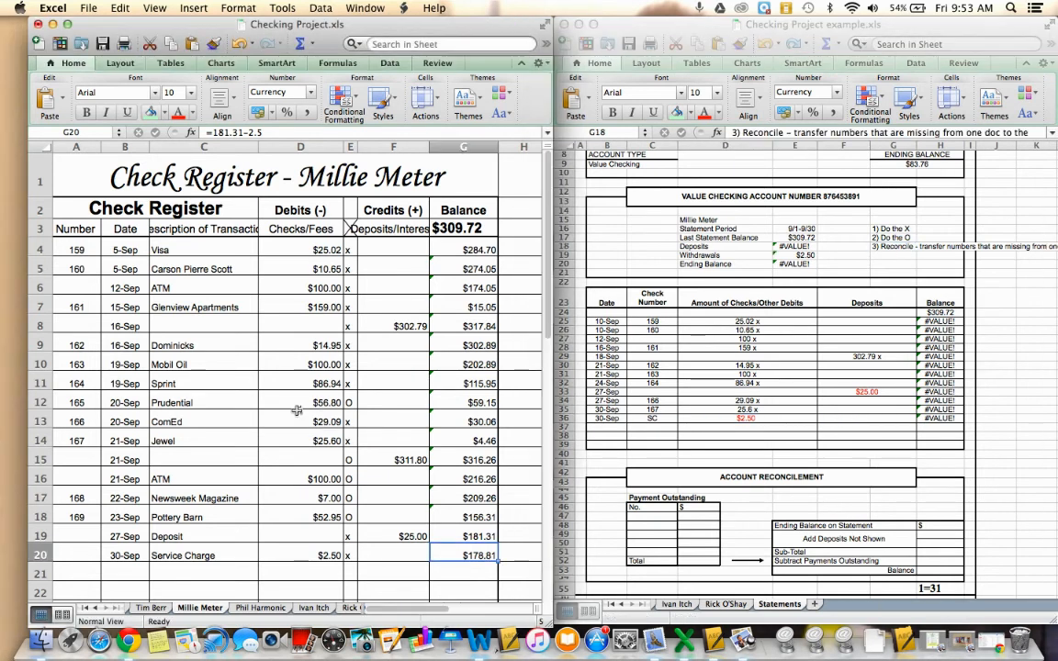
{"action": "left_click", "coordinate": [349, 402]}
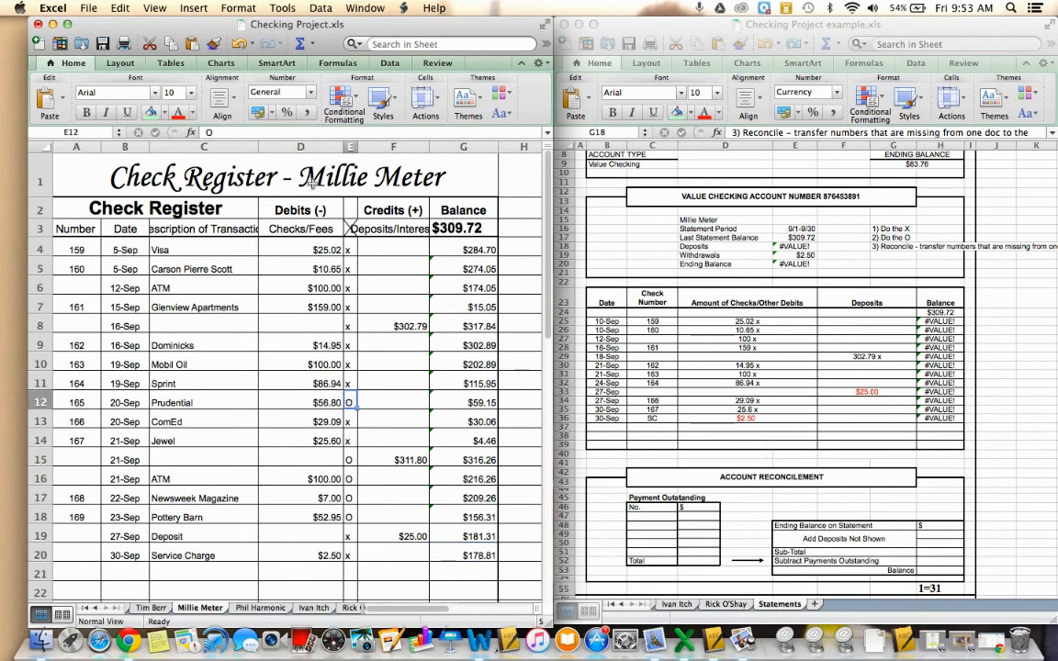
{"action": "left_click", "coordinate": [164, 113]}
{"action": "left_click", "coordinate": [165, 198]}
{"action": "left_click_drag", "start_coordinate": [349, 460], "coordinate": [347, 518]}
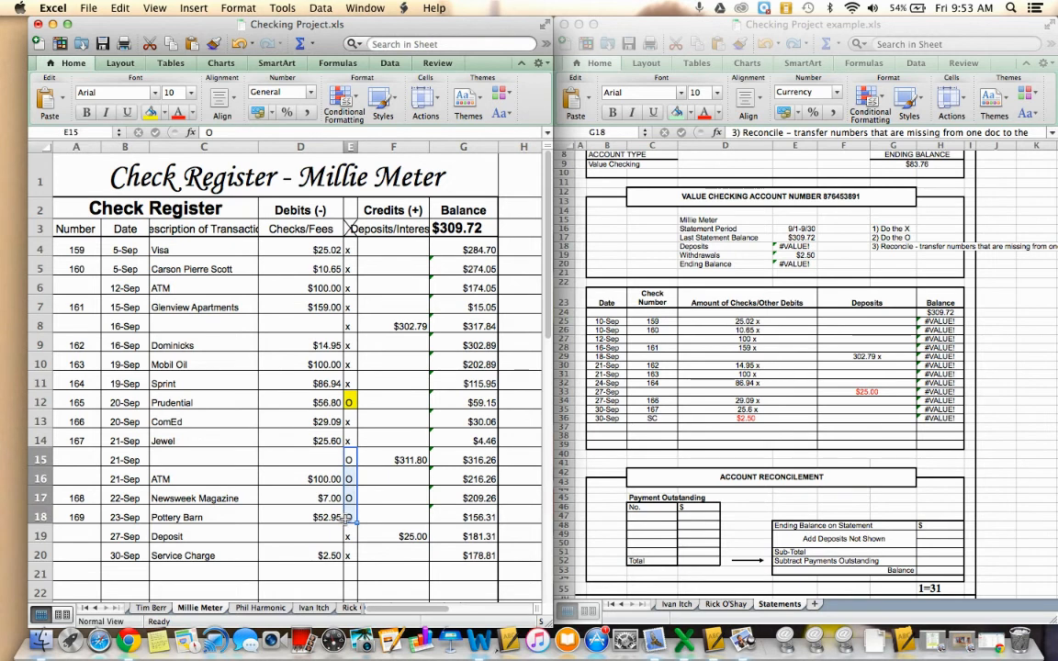
{"action": "left_click", "coordinate": [149, 113]}
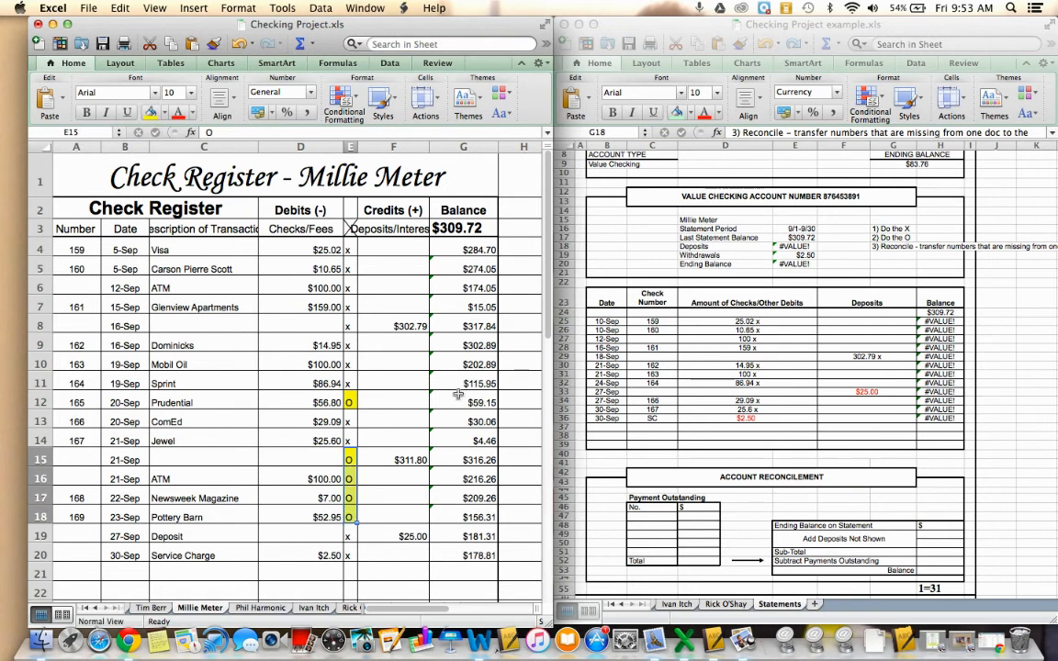
{"action": "left_click", "coordinate": [349, 402]}
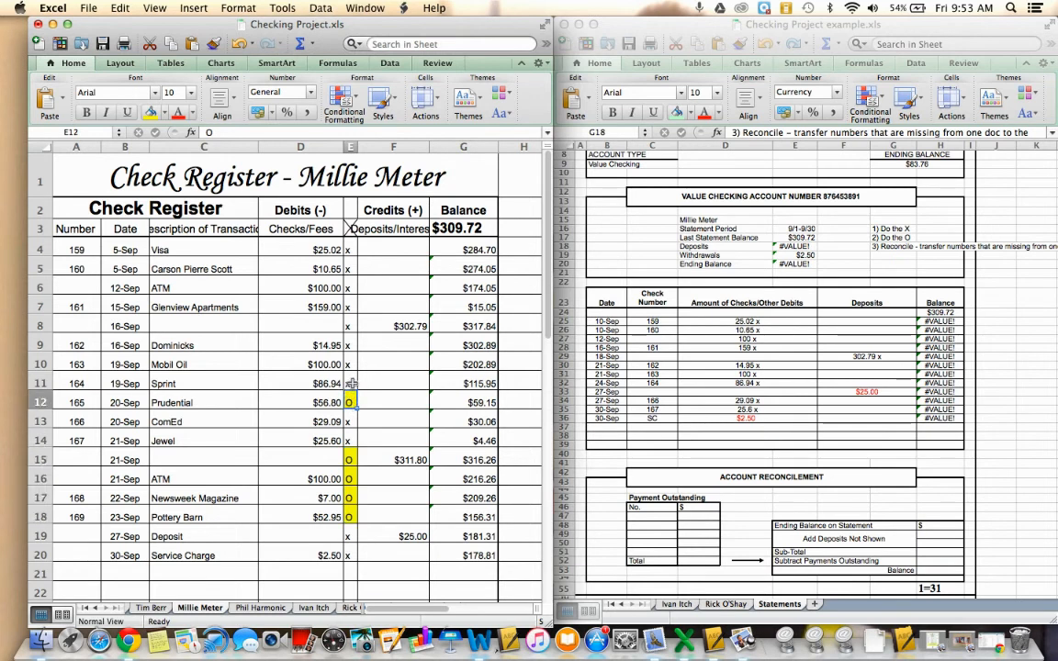
{"action": "left_click_drag", "start_coordinate": [351, 383], "coordinate": [348, 250]}
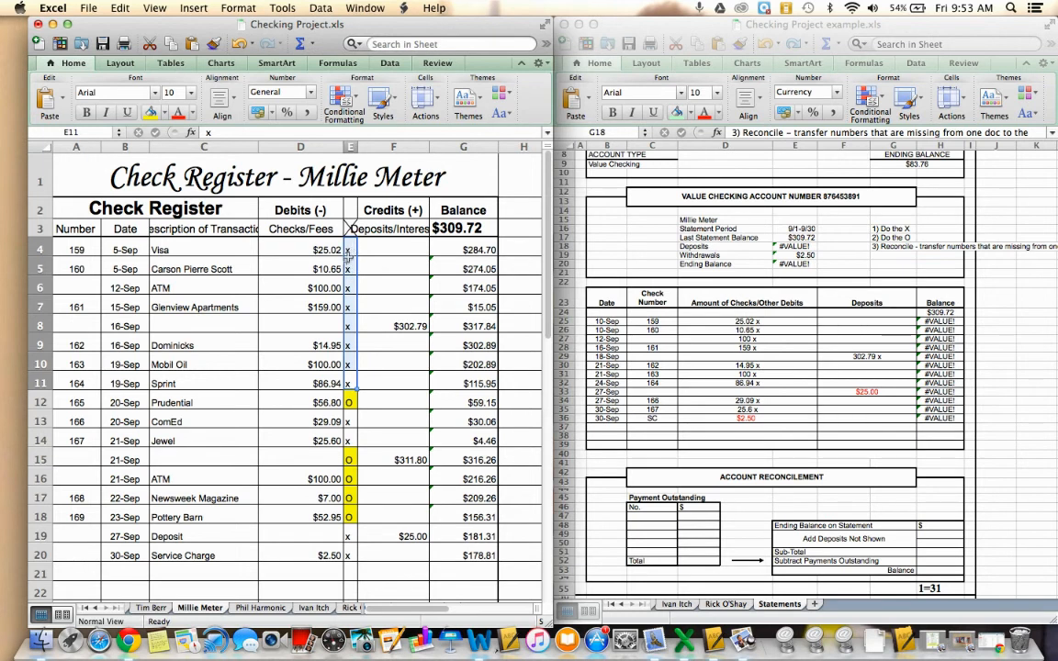
{"action": "left_click", "coordinate": [353, 402]}
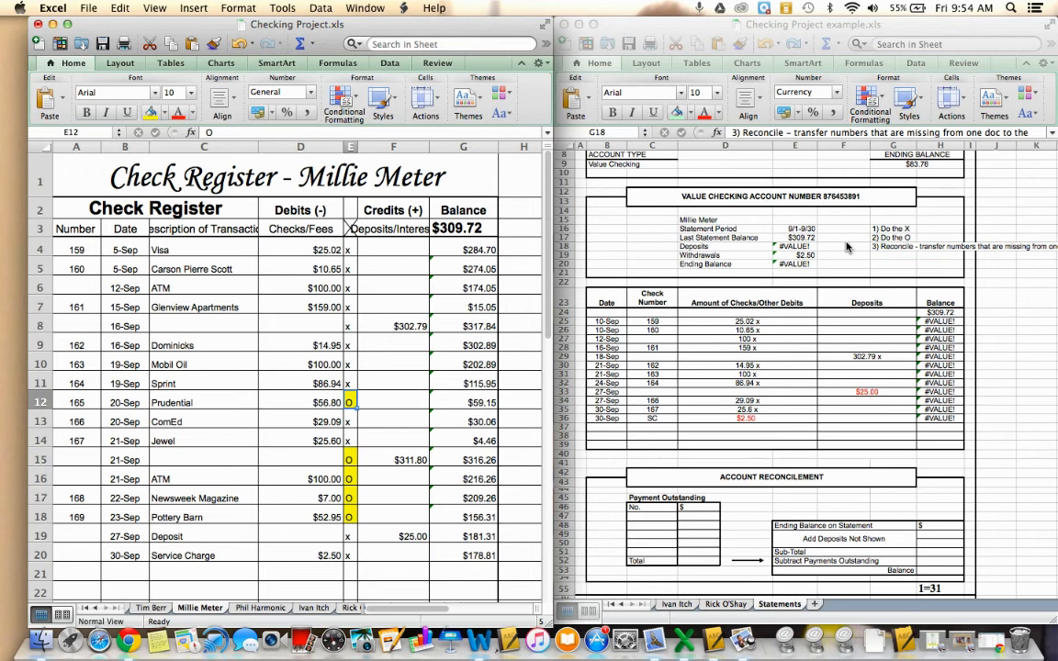
Highlight the "Ending Balance on Statement" label and the statement's ending balance in G9 with a yellow fill
{"action": "left_click", "coordinate": [896, 166]}
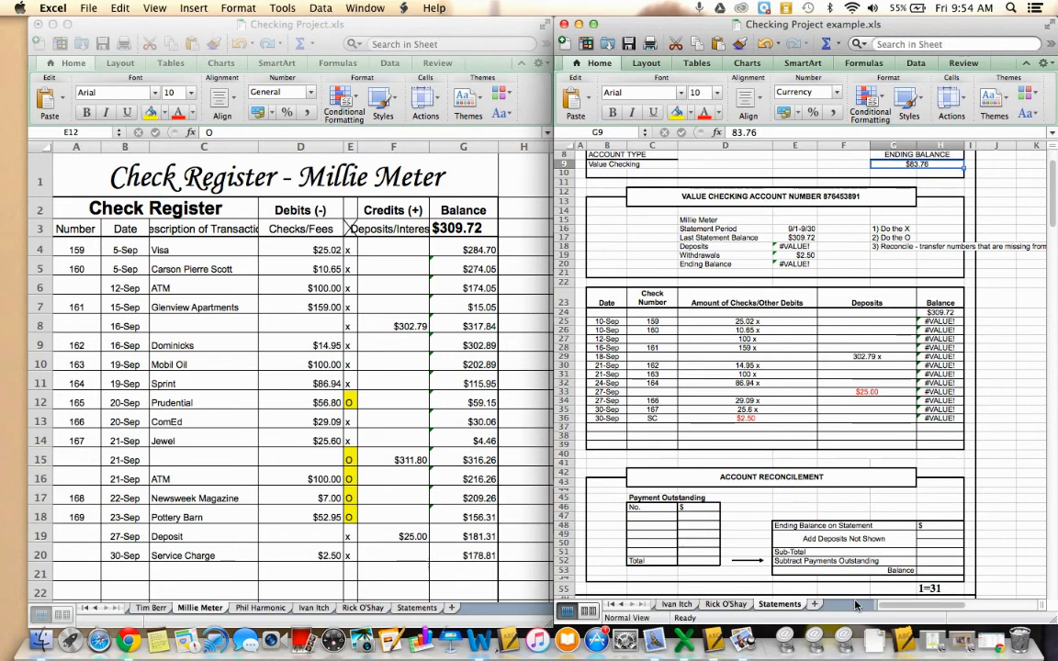
{"action": "left_click", "coordinate": [935, 526]}
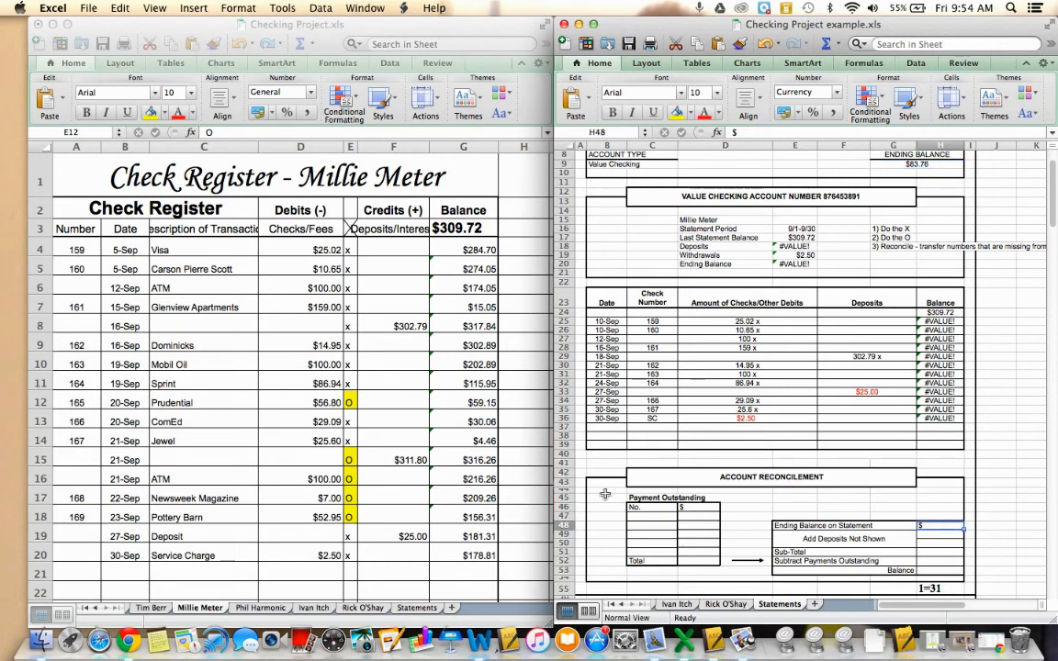
{"action": "left_click", "coordinate": [841, 526]}
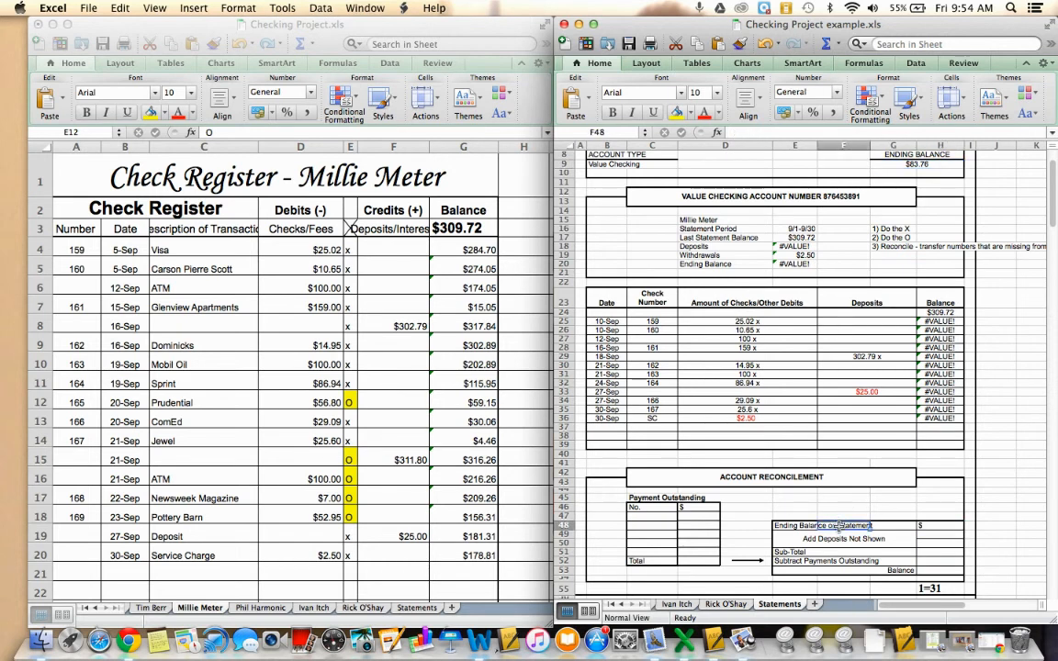
{"action": "left_click", "coordinate": [782, 531]}
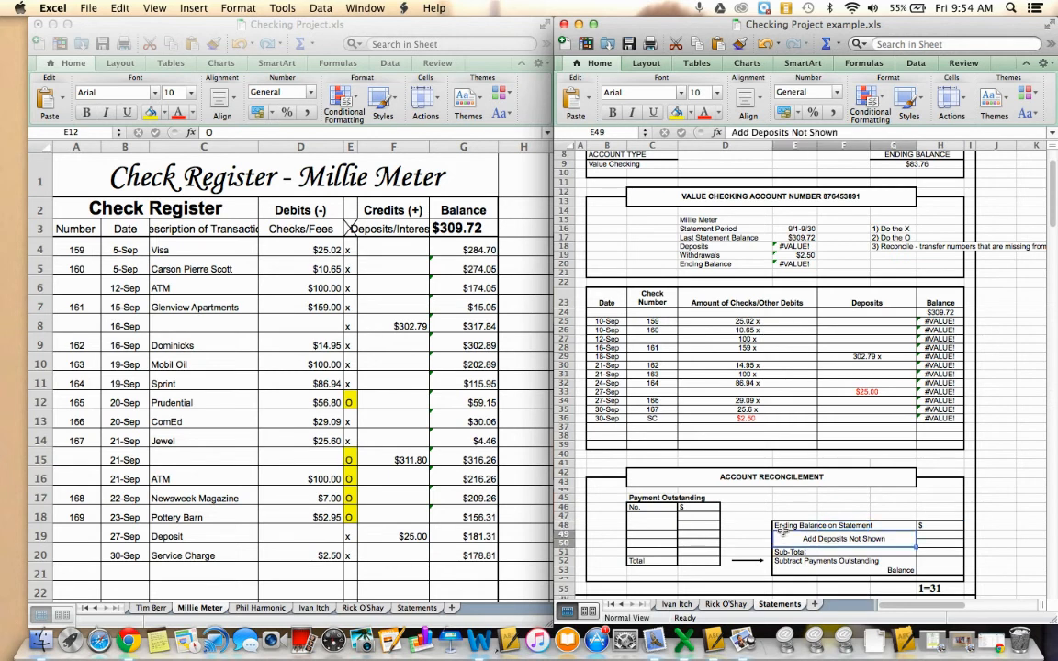
{"action": "left_click", "coordinate": [783, 519]}
{"action": "left_click", "coordinate": [786, 524]}
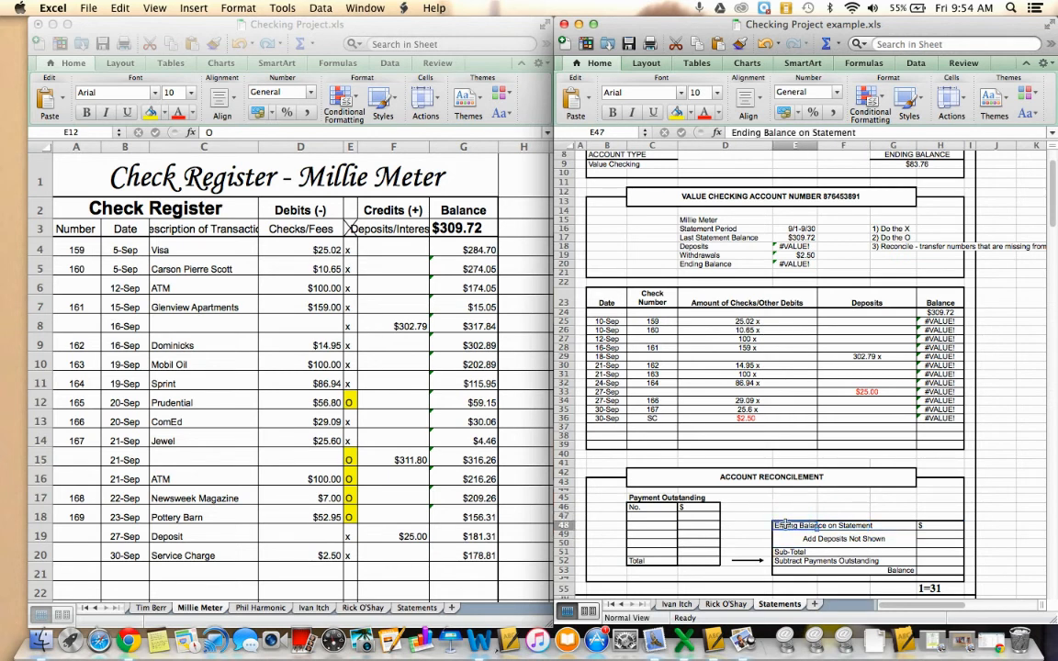
{"action": "left_click", "coordinate": [677, 113]}
{"action": "left_click", "coordinate": [916, 166]}
{"action": "left_click", "coordinate": [677, 113]}
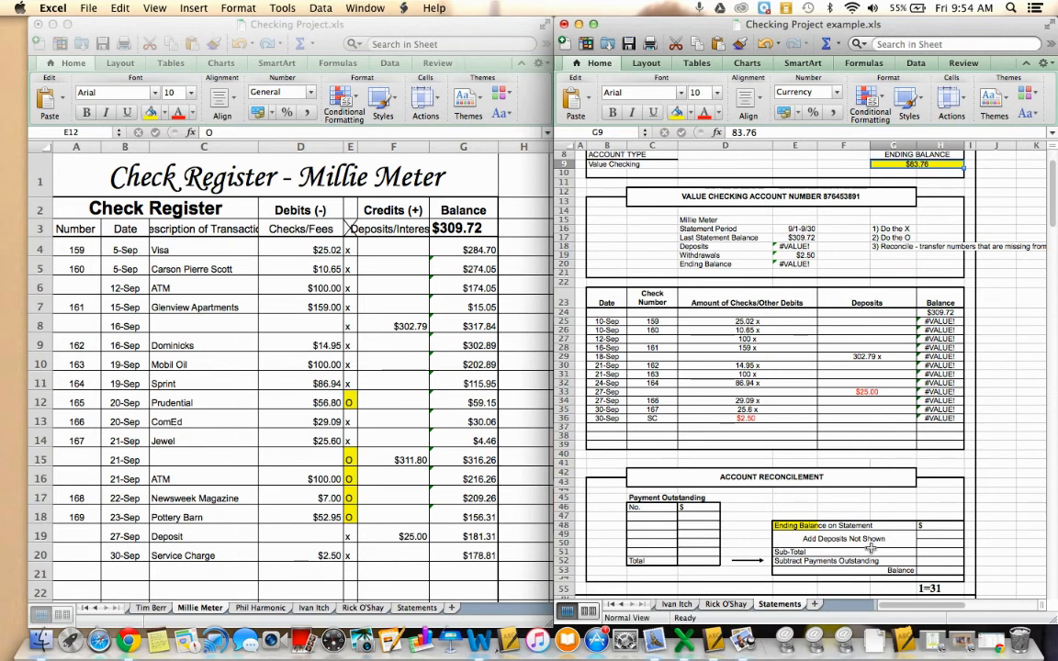
Enter 83.76 as the ending balance on statement in H48 of the account reconcilement
{"action": "left_click", "coordinate": [938, 526]}
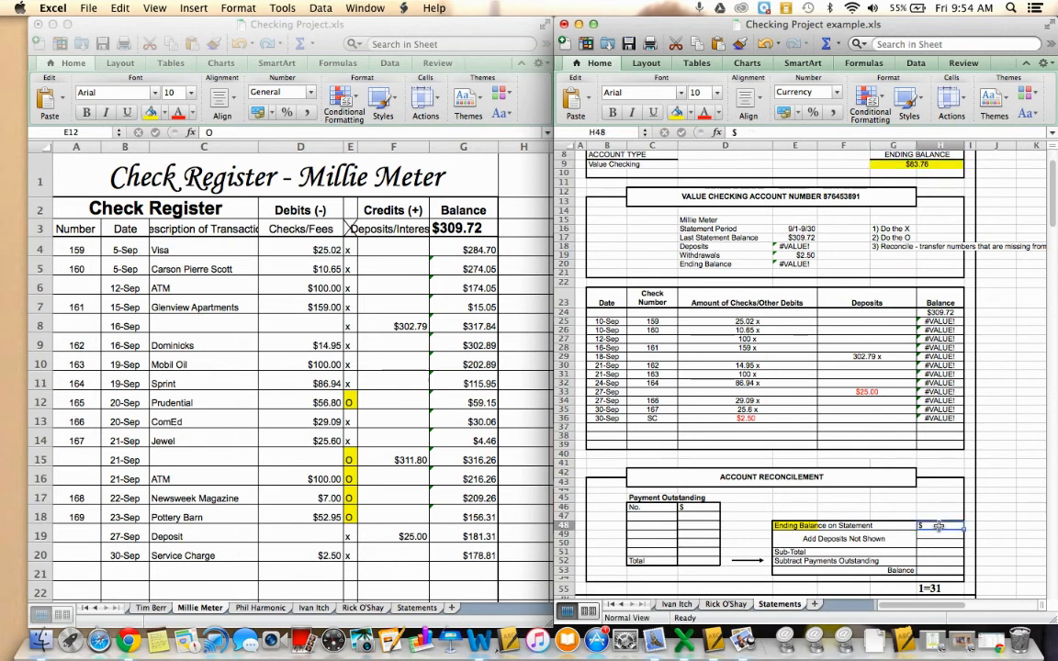
{"action": "type", "text": "83.76"}
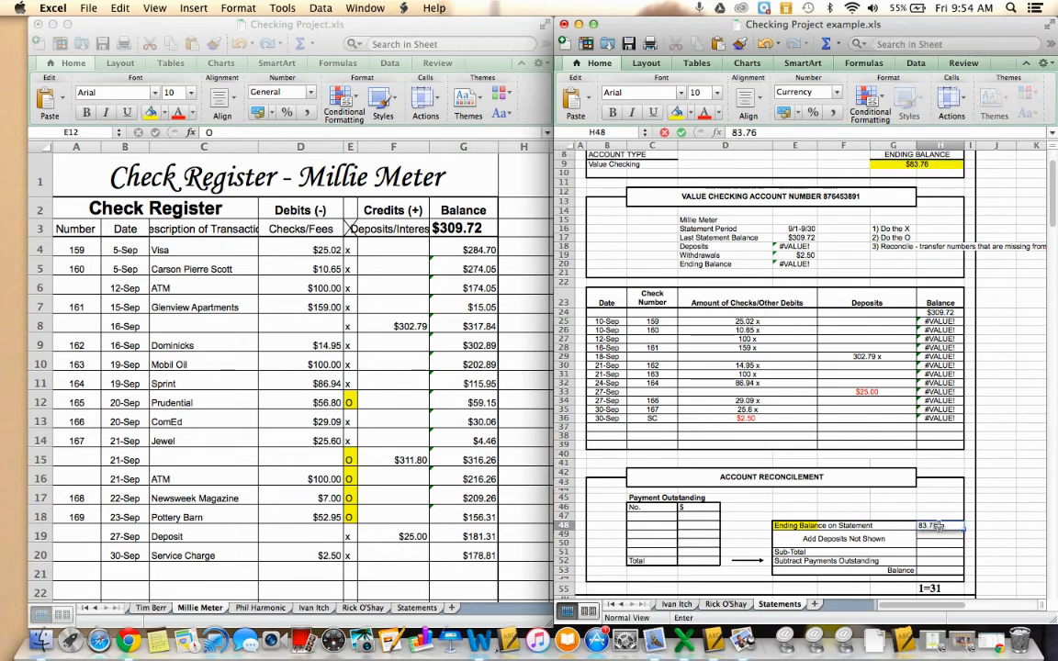
{"action": "key", "text": "Return"}
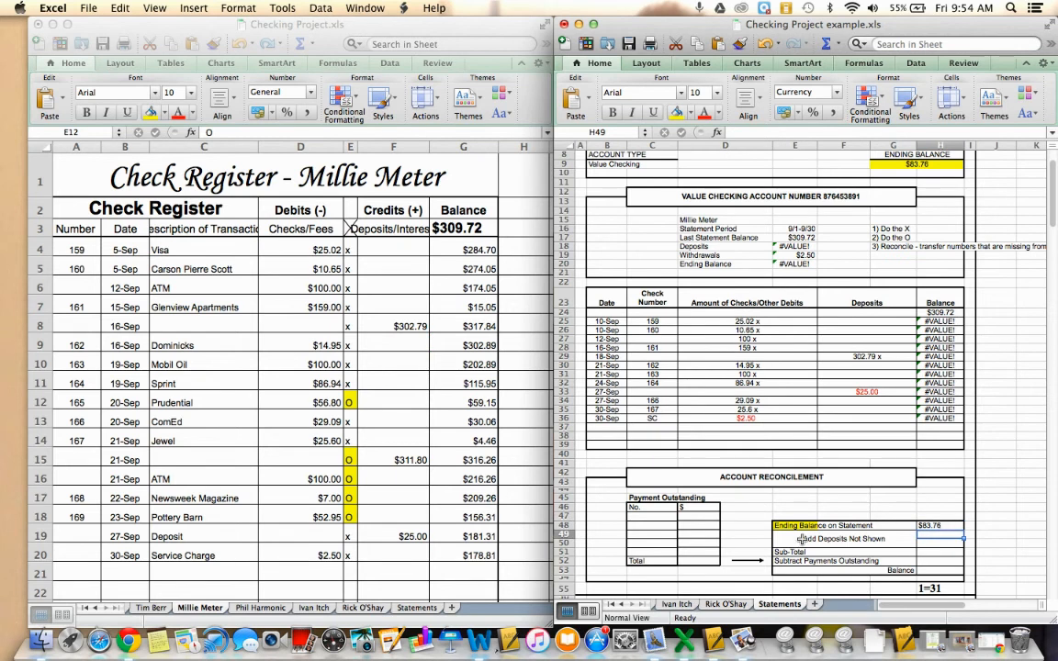
Color only the word "Add" red in the "Add Deposits Not Shown" label in E49
{"action": "left_click", "coordinate": [794, 539]}
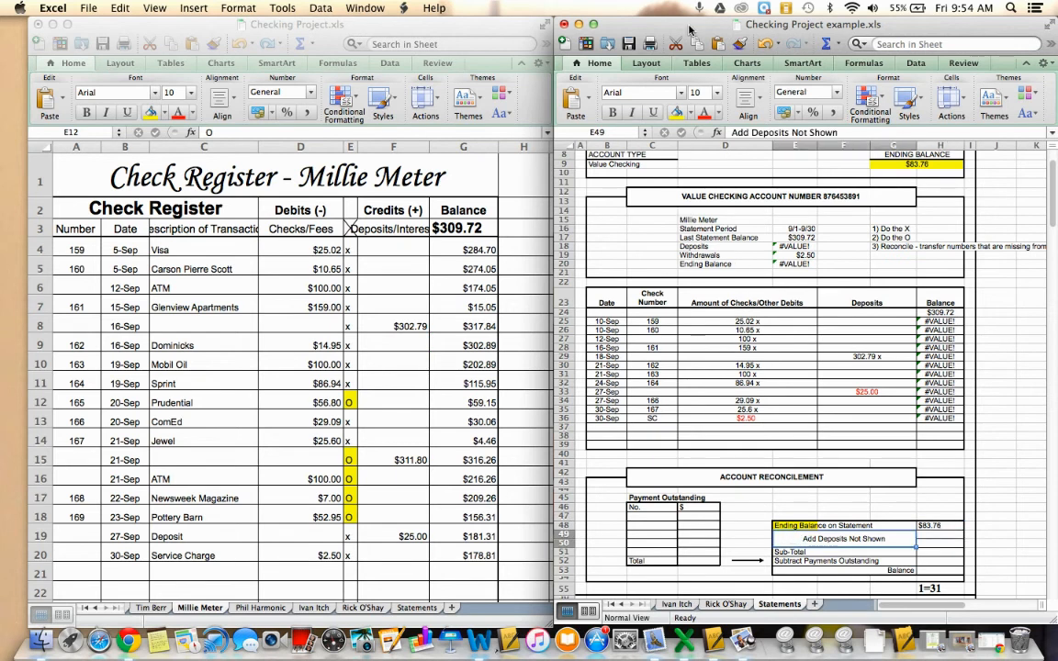
{"action": "left_click_drag", "start_coordinate": [750, 133], "coordinate": [731, 133]}
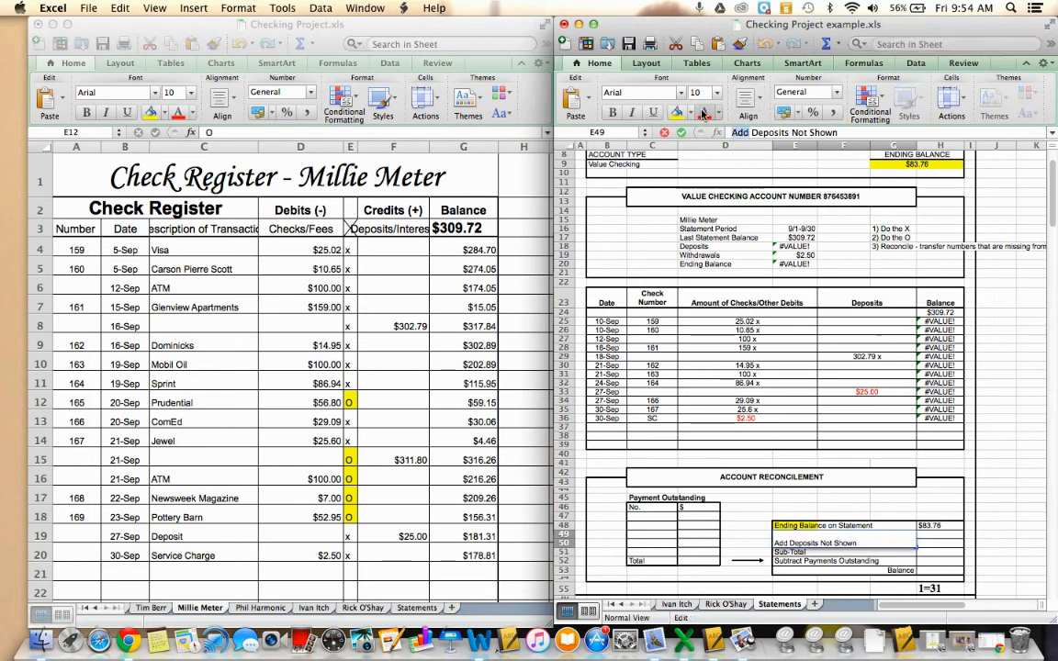
{"action": "key", "text": "Return"}
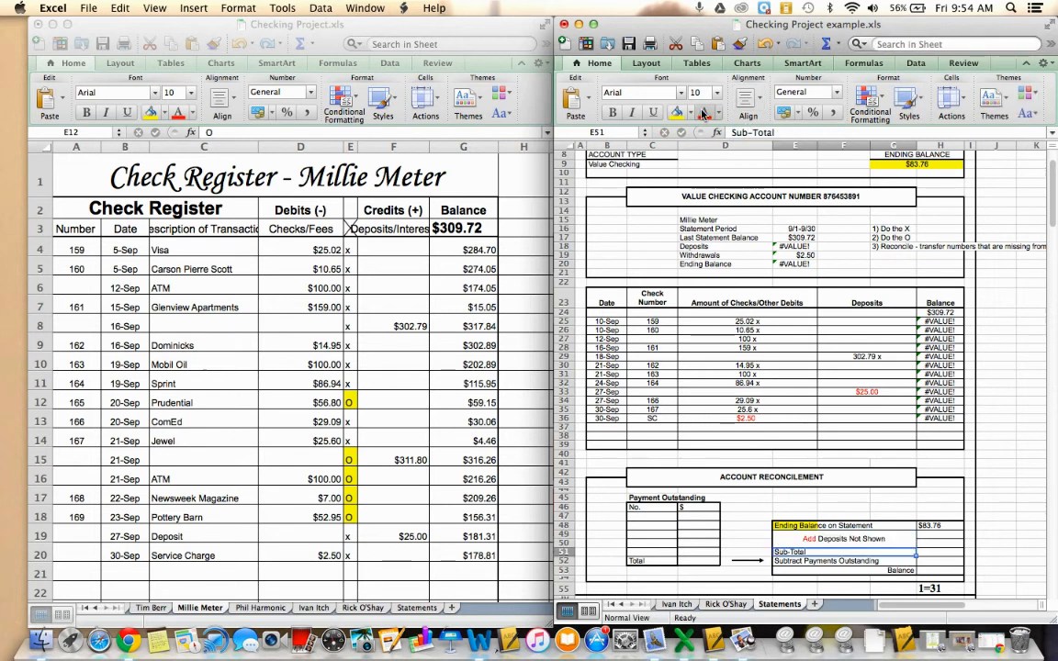
Add the note "Deposits that are circled in our checkbook" across cells J49 to J51 beside the account reconcilement
{"action": "left_click", "coordinate": [987, 535]}
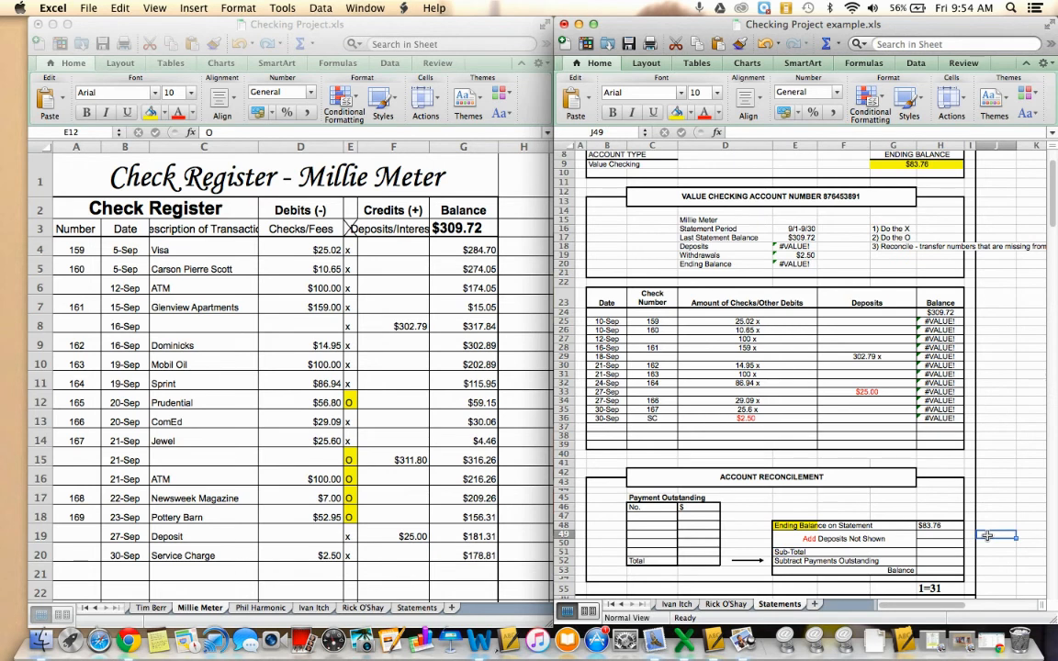
{"action": "type", "text": "Deposit"}
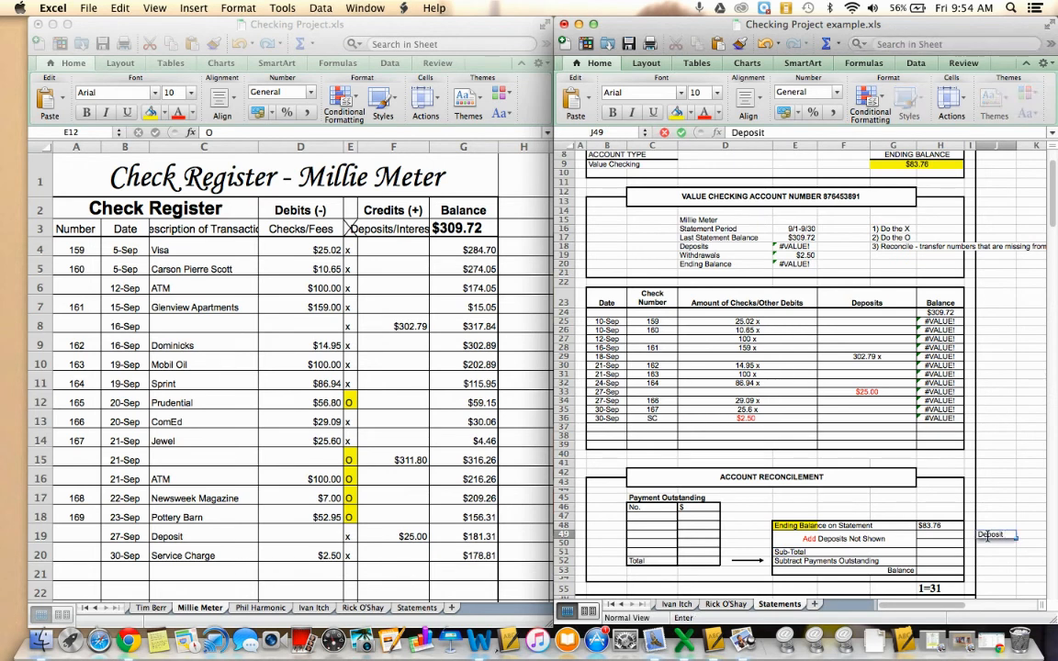
{"action": "type", "text": "s that are"}
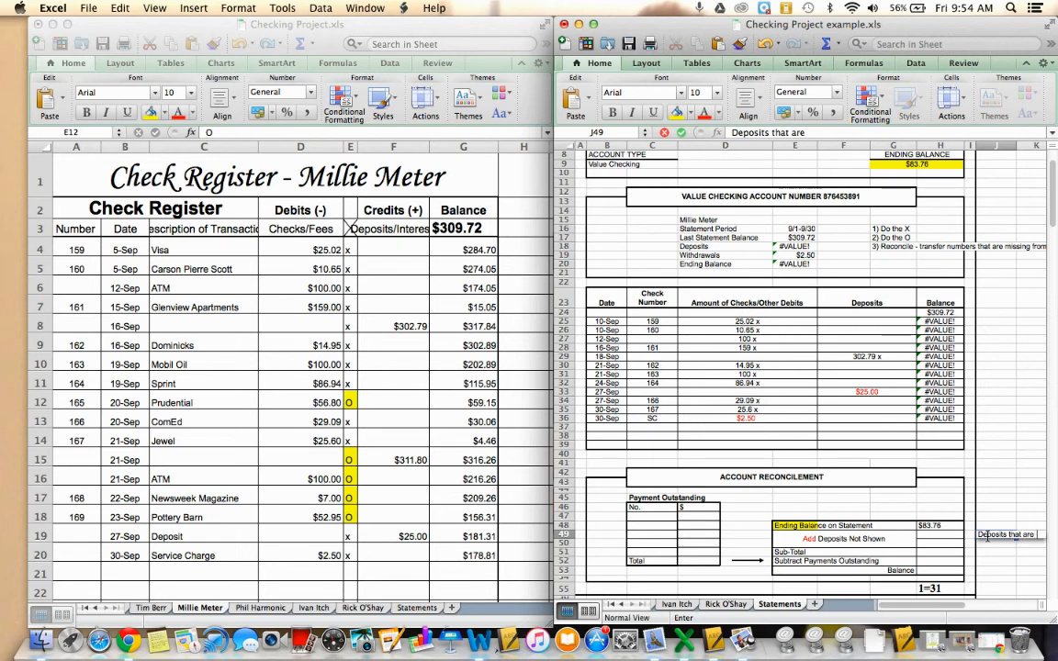
{"action": "key", "text": "Return"}
{"action": "type", "text": "cirec"}
{"action": "key", "text": "BackSpace"}
{"action": "key", "text": "BackSpace"}
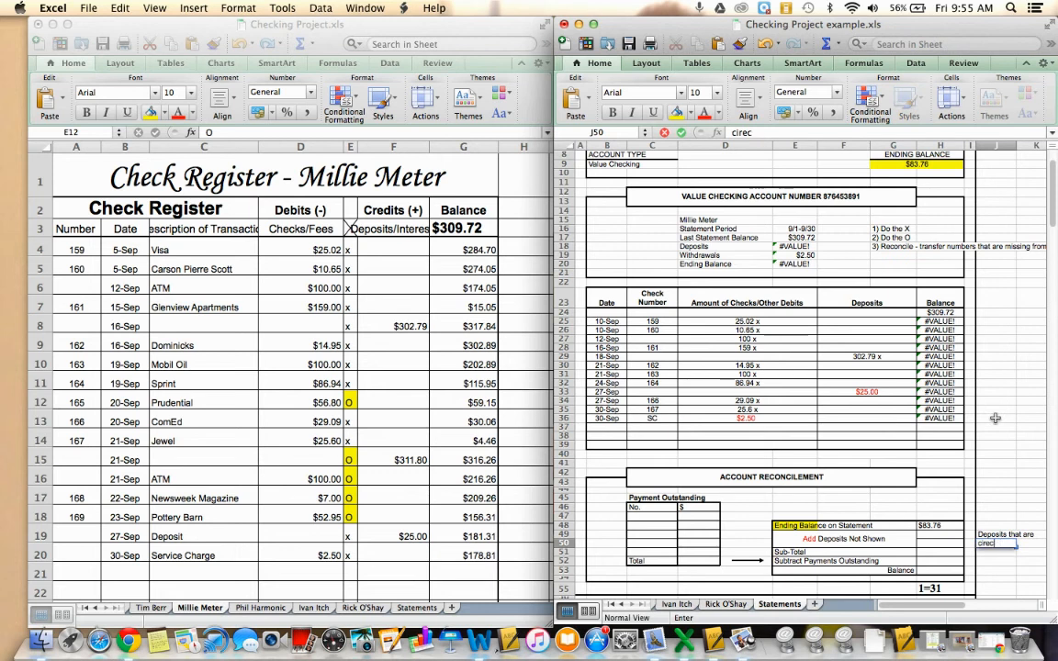
{"action": "type", "text": "cled in our"}
{"action": "key", "text": "Return"}
{"action": "type", "text": "checkbook"}
{"action": "key", "text": "Return"}
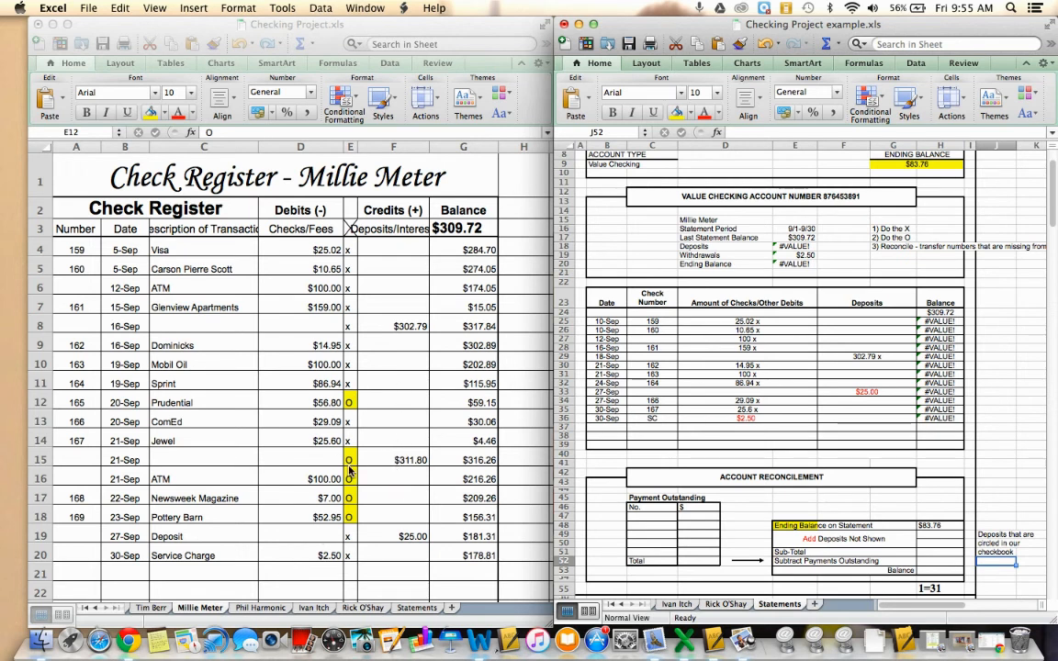
Enter the outstanding deposit of 311.80 in H49 for "Add Deposits Not Shown"
{"action": "left_click", "coordinate": [936, 535]}
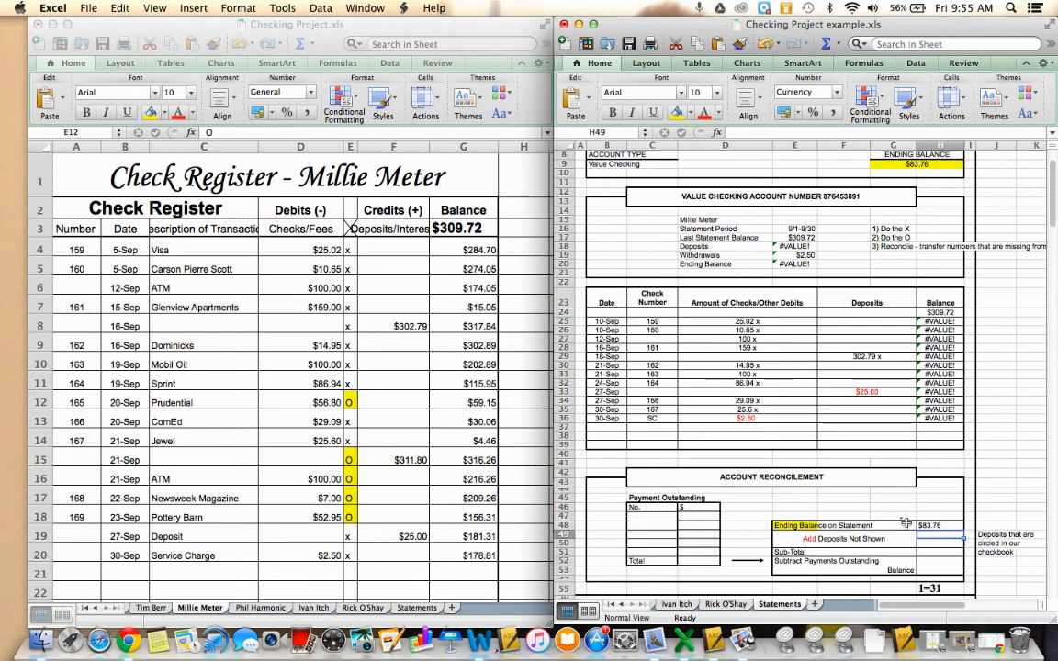
{"action": "type", "text": "311.80"}
{"action": "key", "text": "Return"}
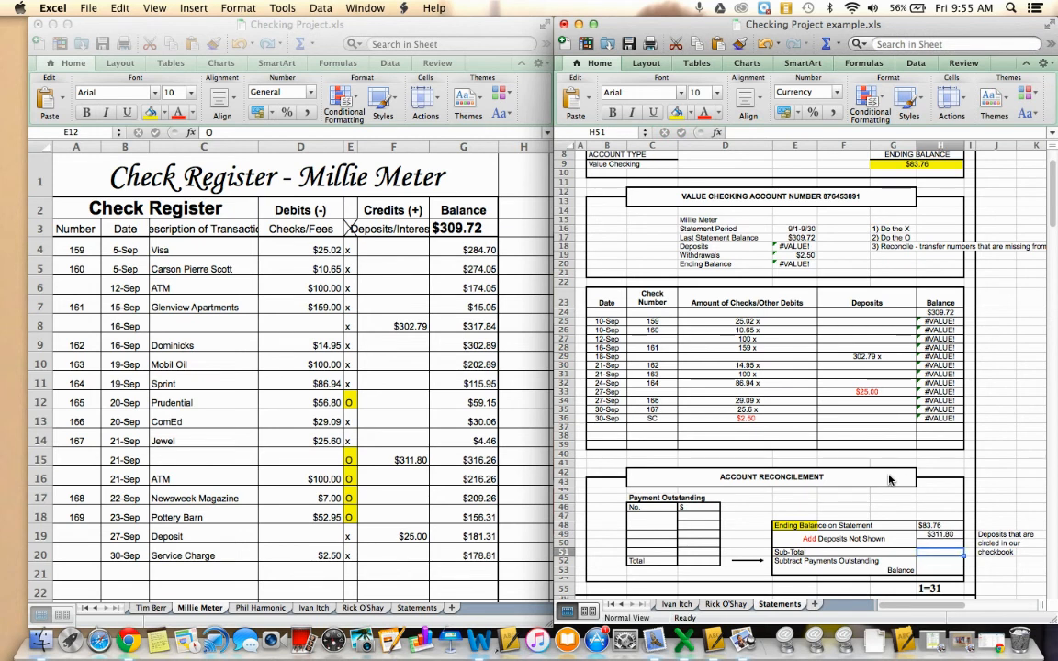
Calculate the reconcilement sub-total in H51 with the formula =83.76+311.80
{"action": "type", "text": "="}
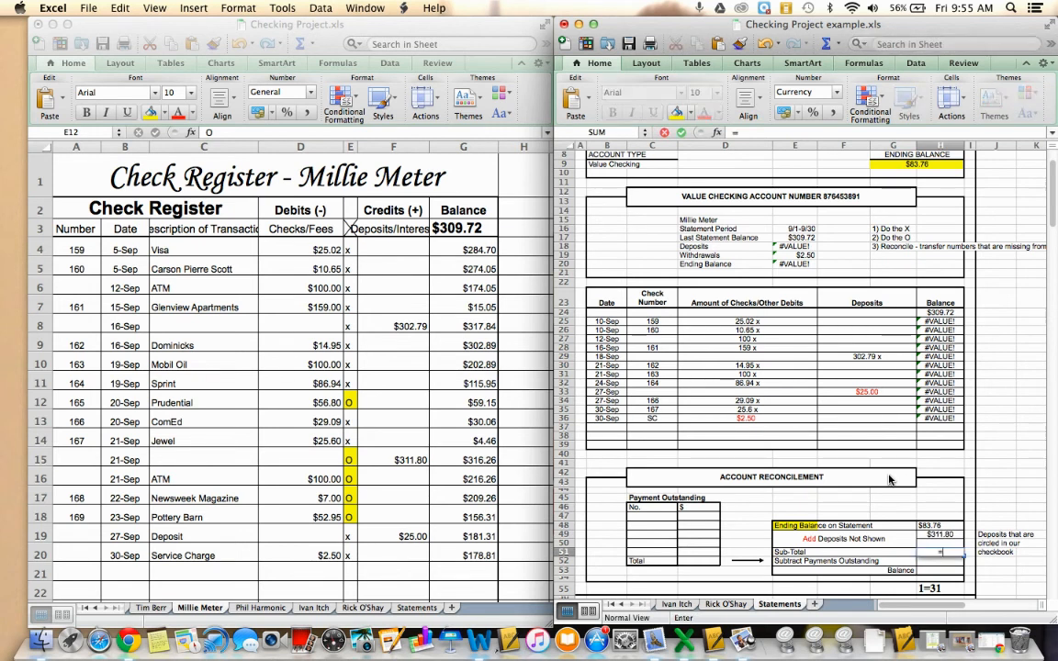
{"action": "type", "text": "83.76+"}
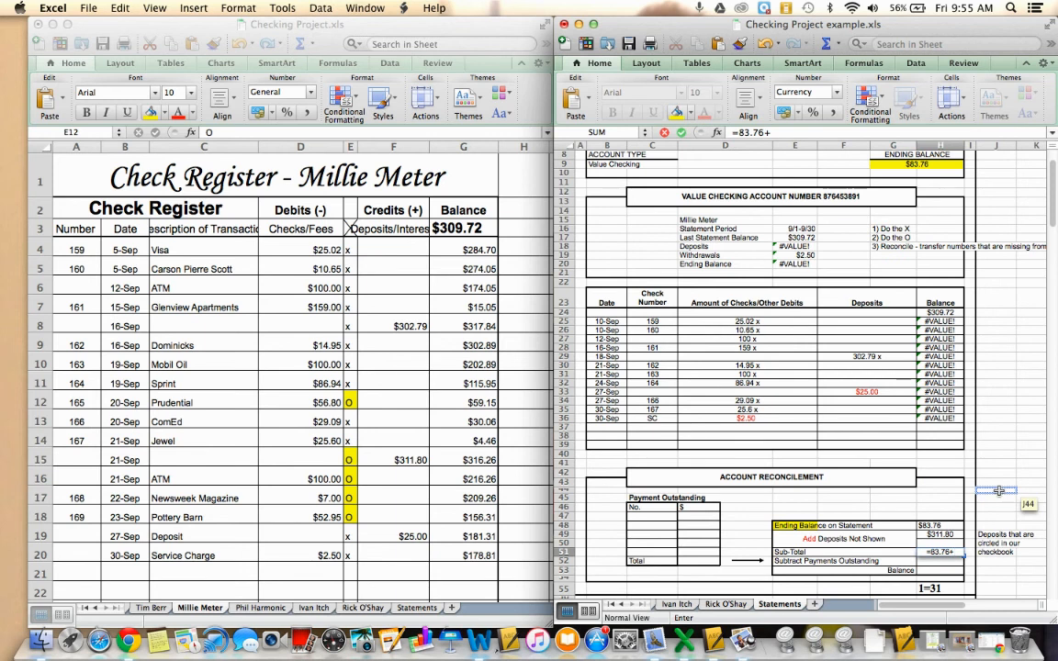
{"action": "type", "text": "311."}
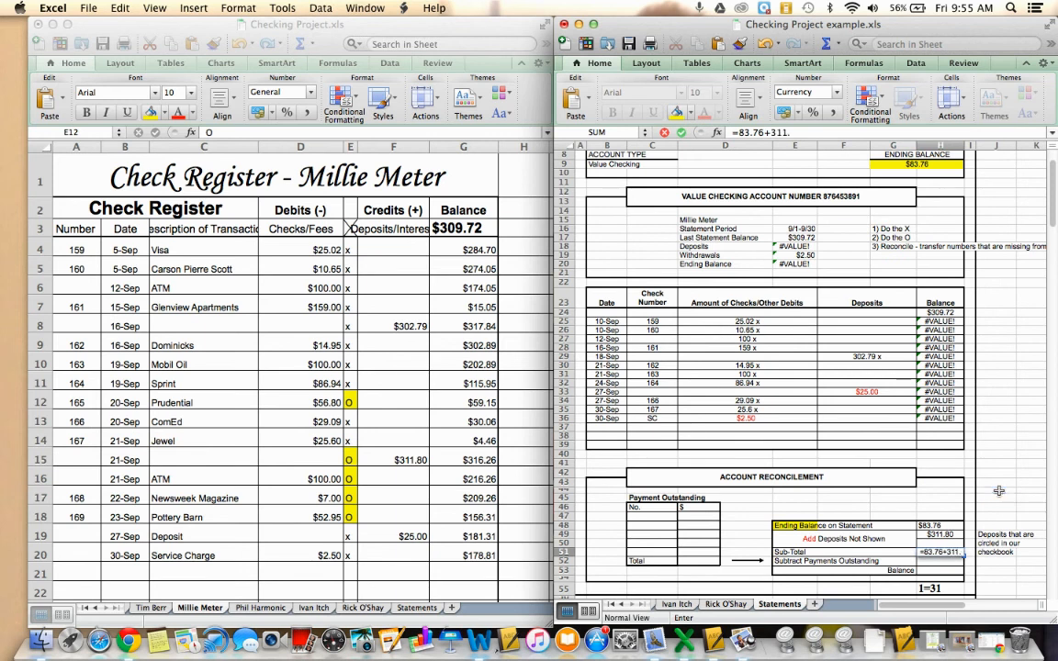
{"action": "type", "text": "80"}
{"action": "key", "text": "Return"}
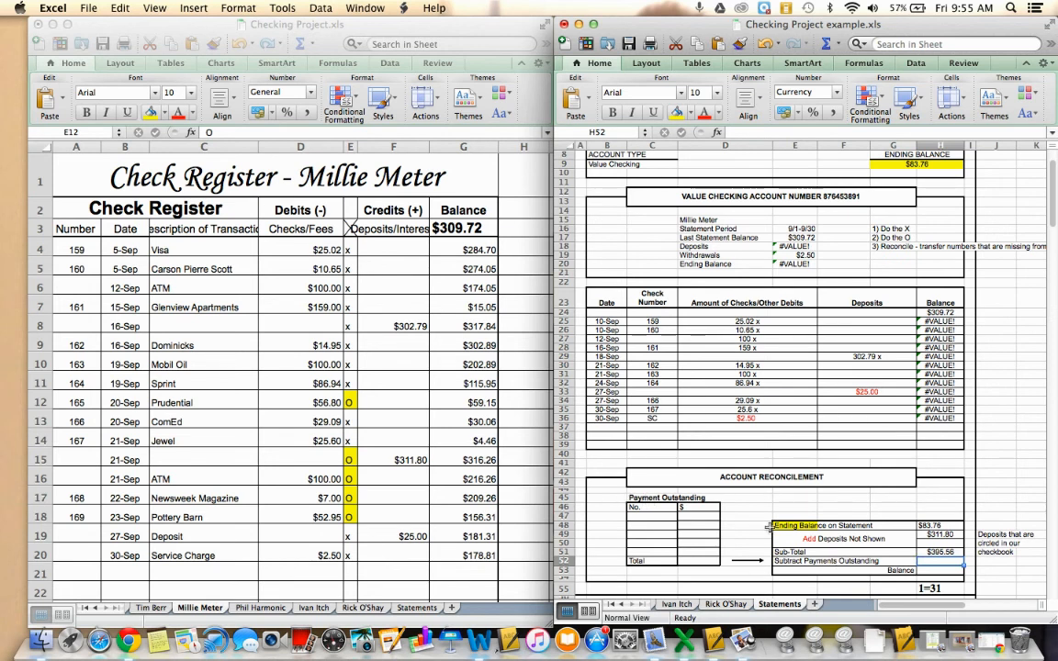
Extend the "Payment Outstanding" heading in C45 with the text "(checks & ATMs circled in checkbook"
{"action": "left_click", "coordinate": [657, 497]}
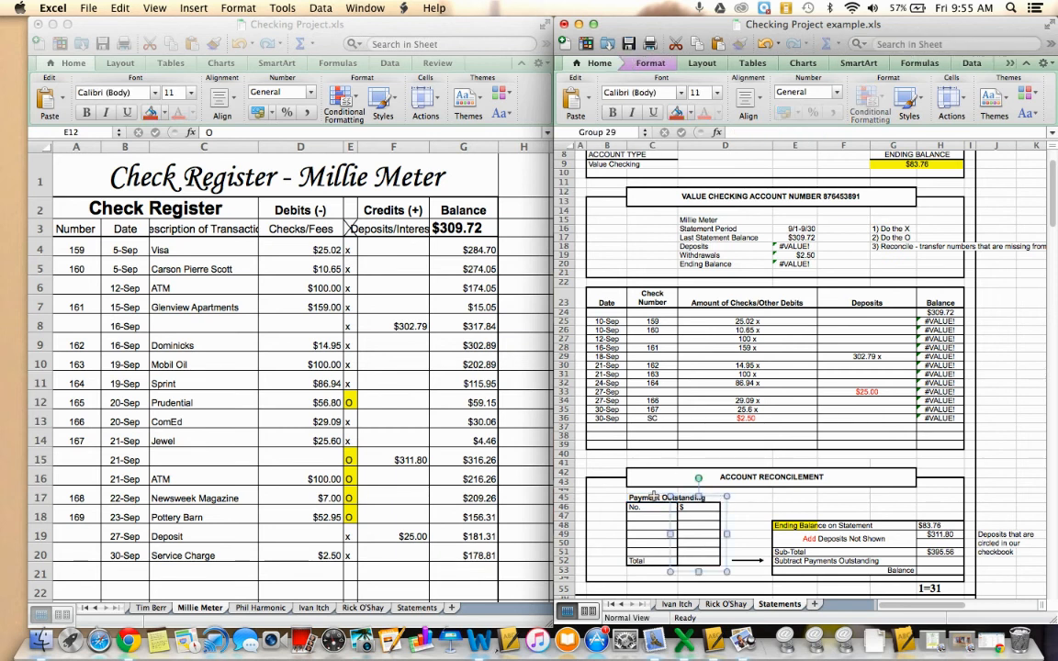
{"action": "left_click", "coordinate": [681, 497]}
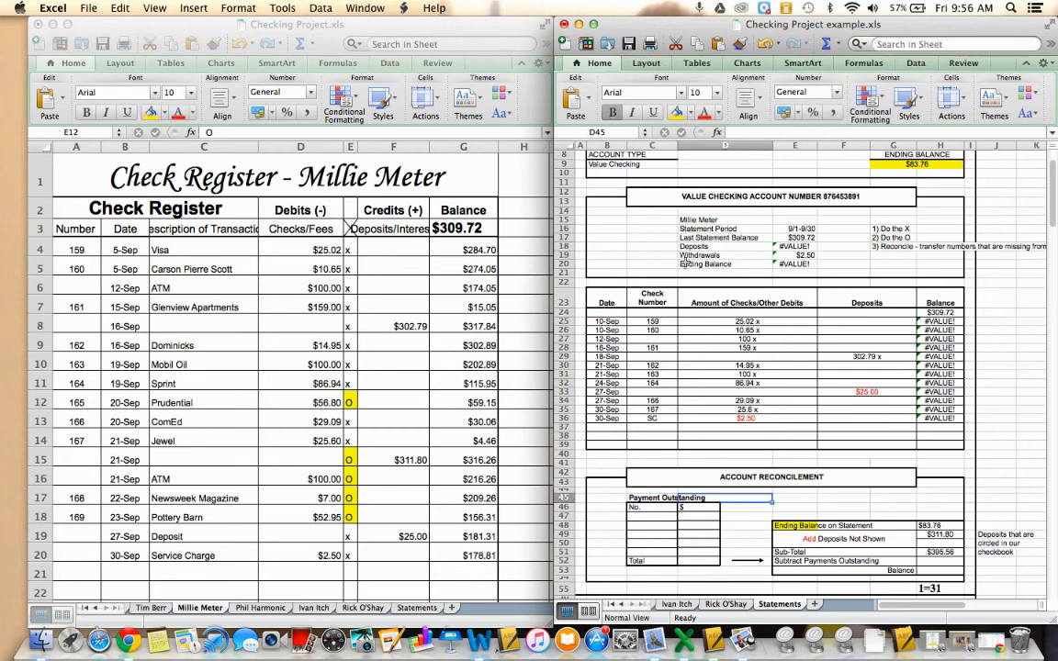
{"action": "left_click", "coordinate": [643, 498]}
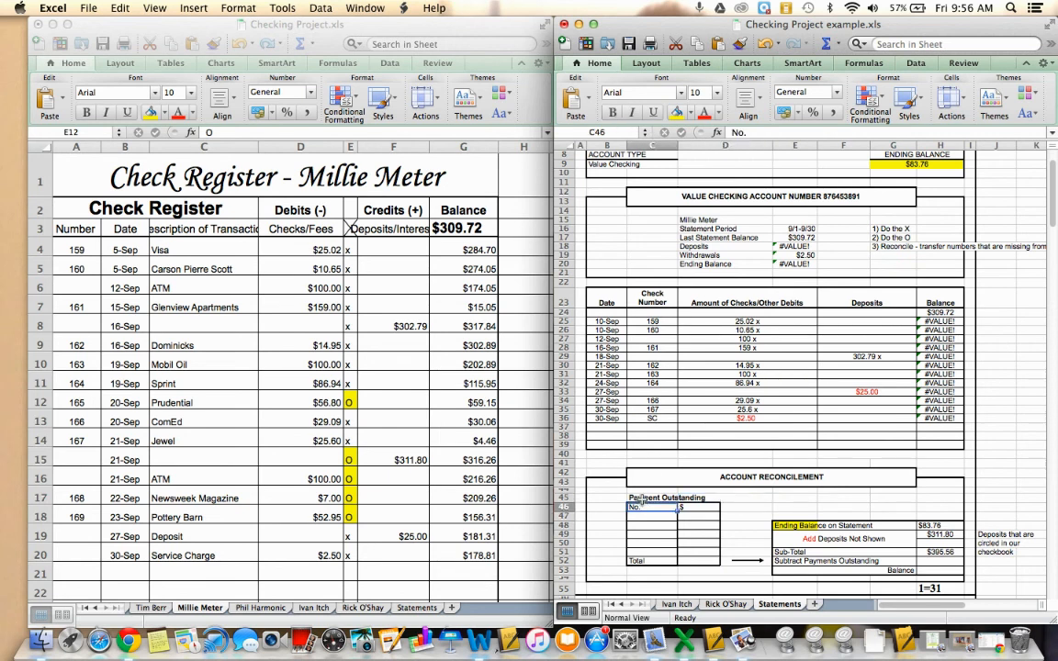
{"action": "left_click", "coordinate": [828, 134]}
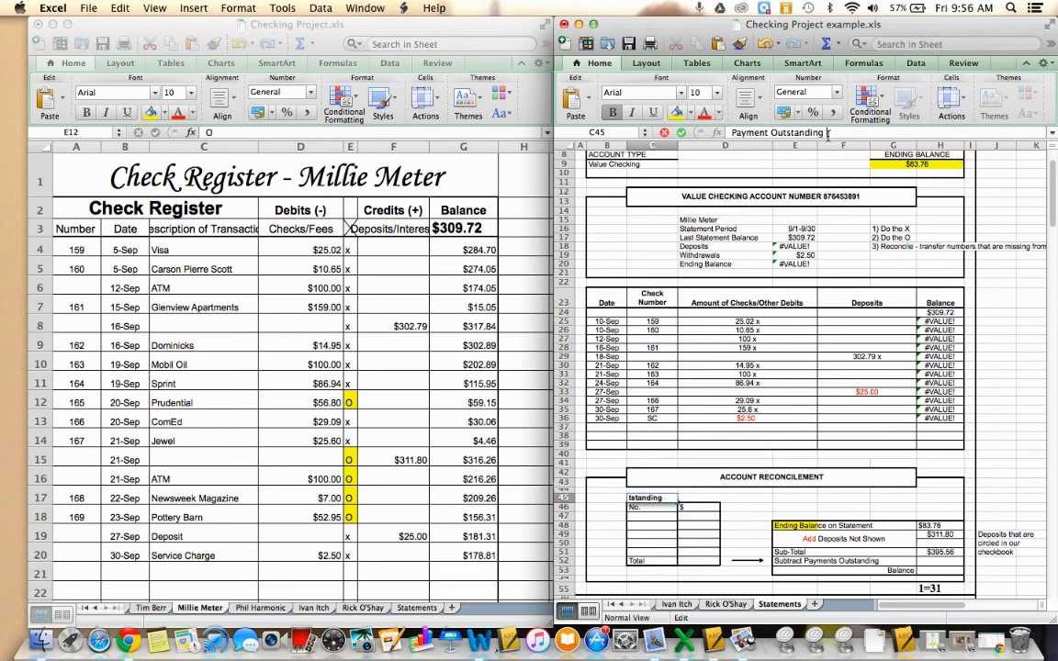
{"action": "type", "text": "(checks & at"}
{"action": "key", "text": "BackSpace"}
{"action": "key", "text": "BackSpace"}
{"action": "key", "text": "BackSpace"}
{"action": "type", "text": "TMs circled in checkbook"}
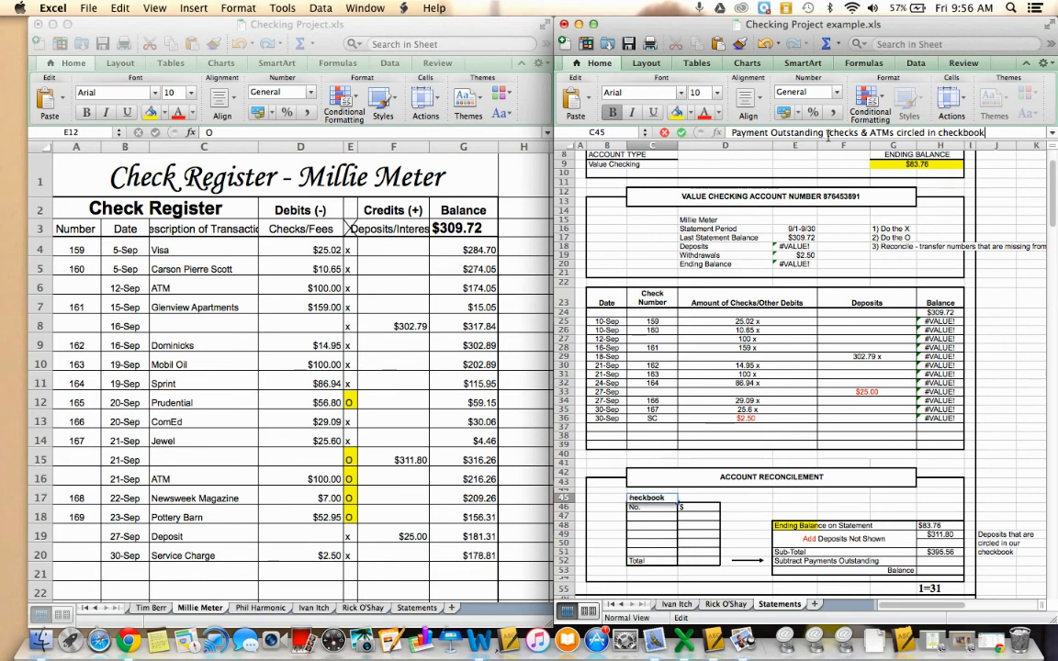
{"action": "key", "text": "Return"}
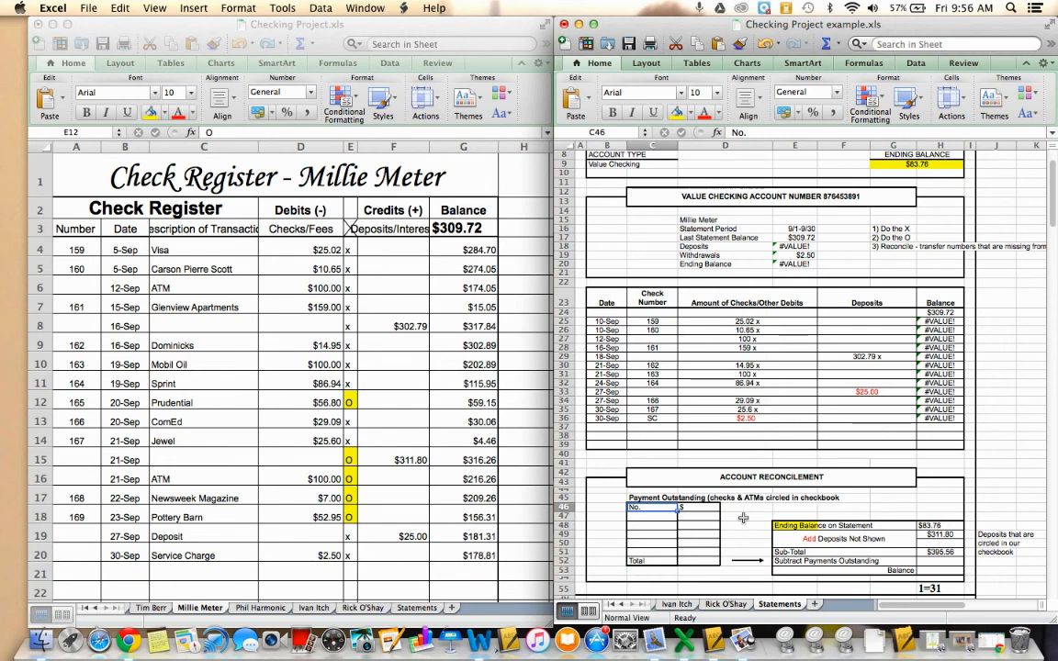
Enter check number 165 in C47 as the first entry in the Payment Outstanding table
{"action": "left_click", "coordinate": [640, 519]}
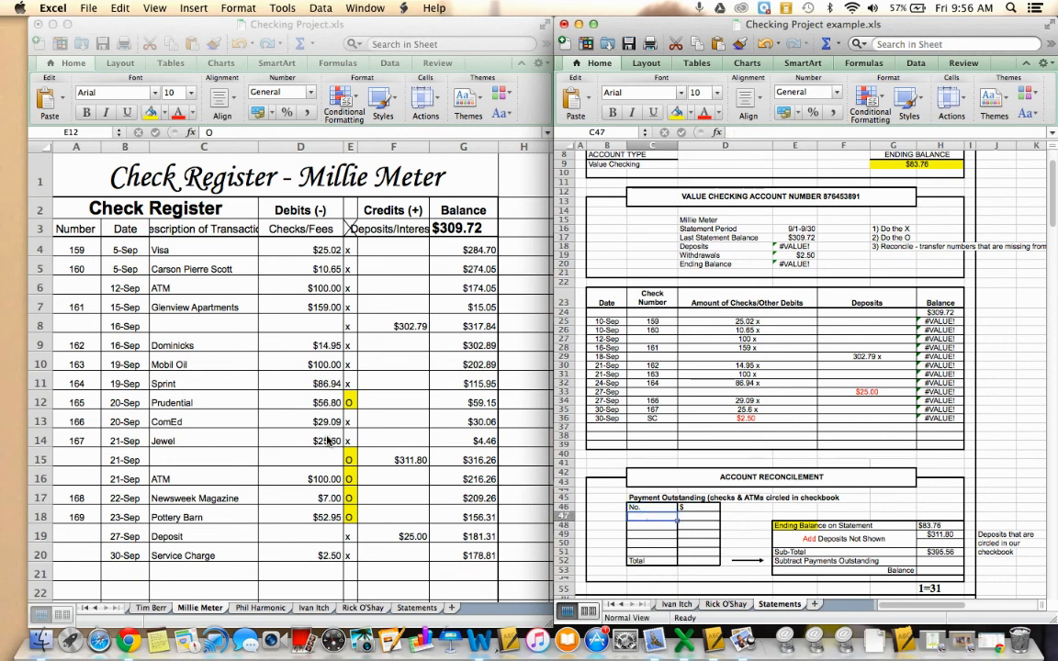
{"action": "type", "text": "1"}
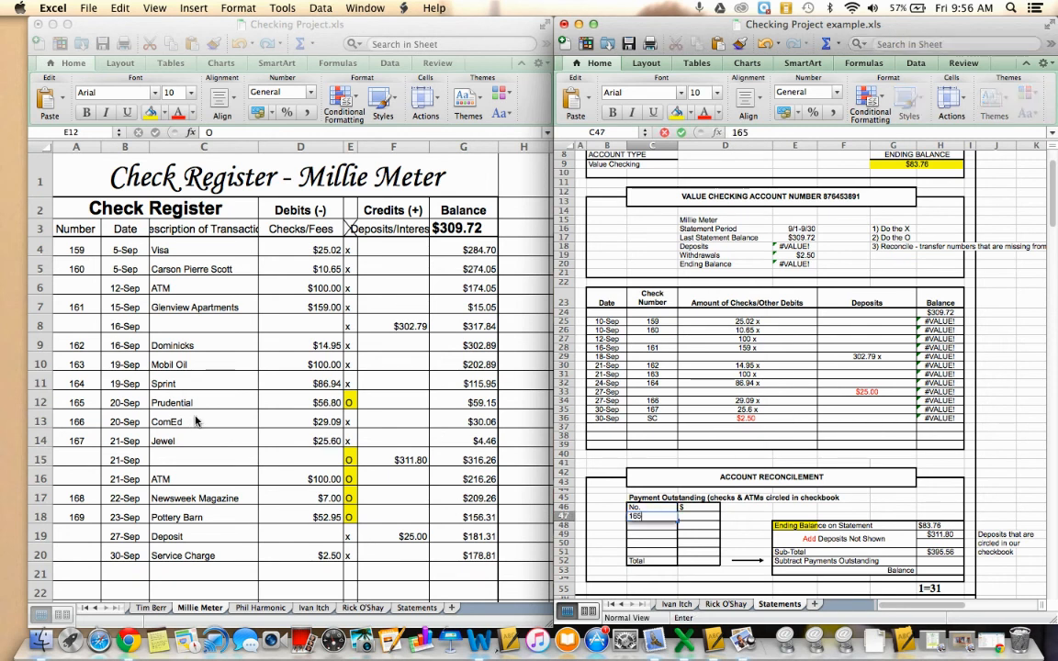
{"action": "type", "text": "65"}
{"action": "key", "text": "Tab"}
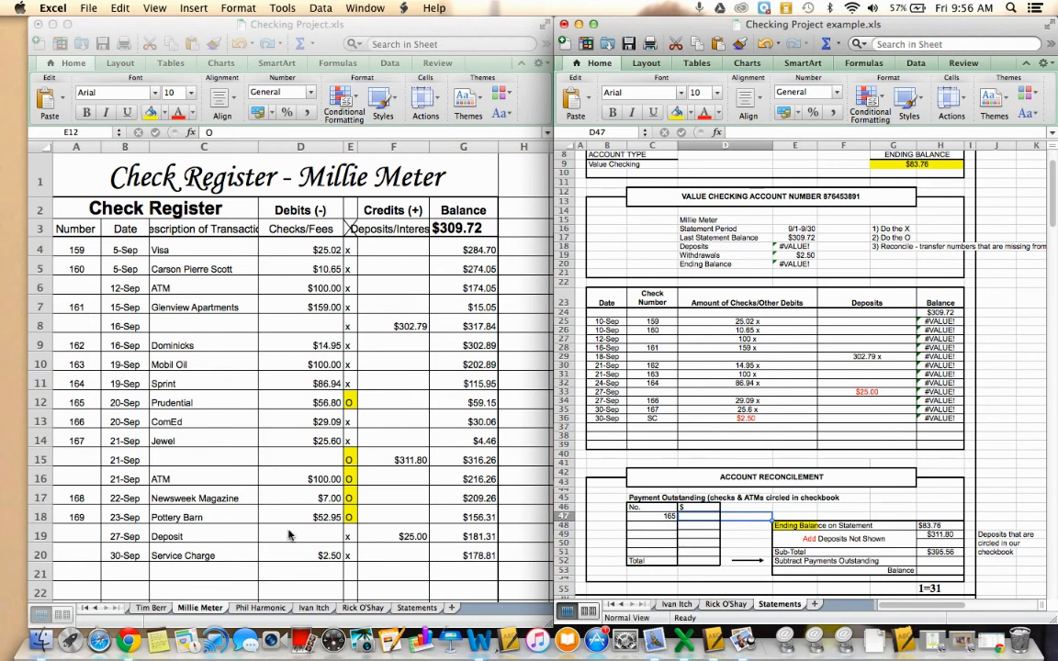
Left-align the amount cells D47:D52 in the Payment Outstanding table
{"action": "left_click", "coordinate": [711, 518]}
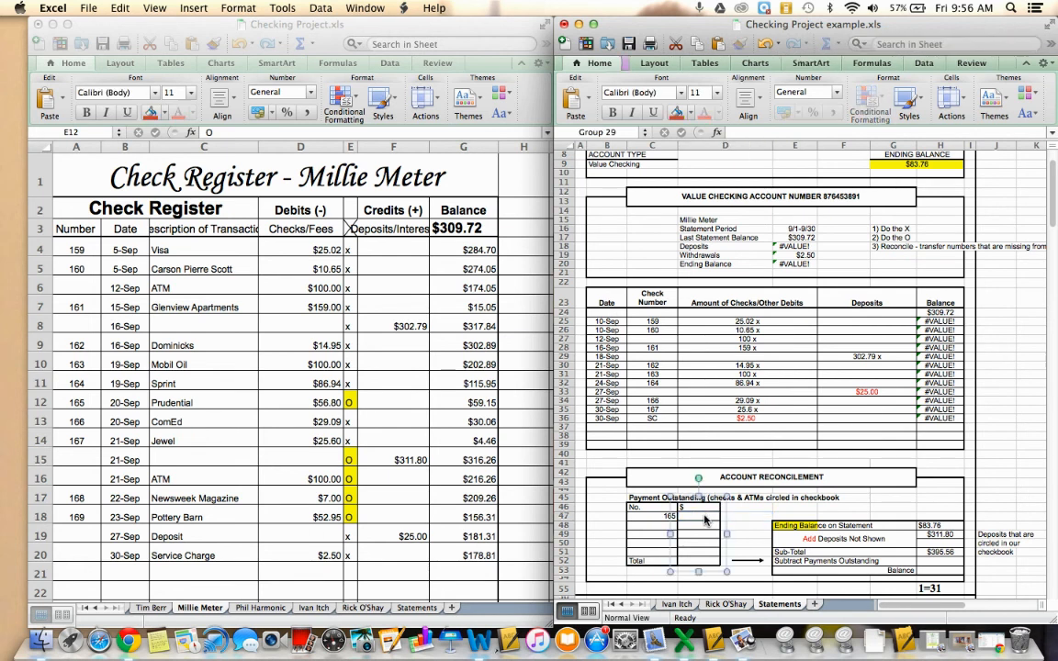
{"action": "left_click", "coordinate": [729, 517]}
{"action": "left_click_drag", "start_coordinate": [730, 517], "coordinate": [730, 560]}
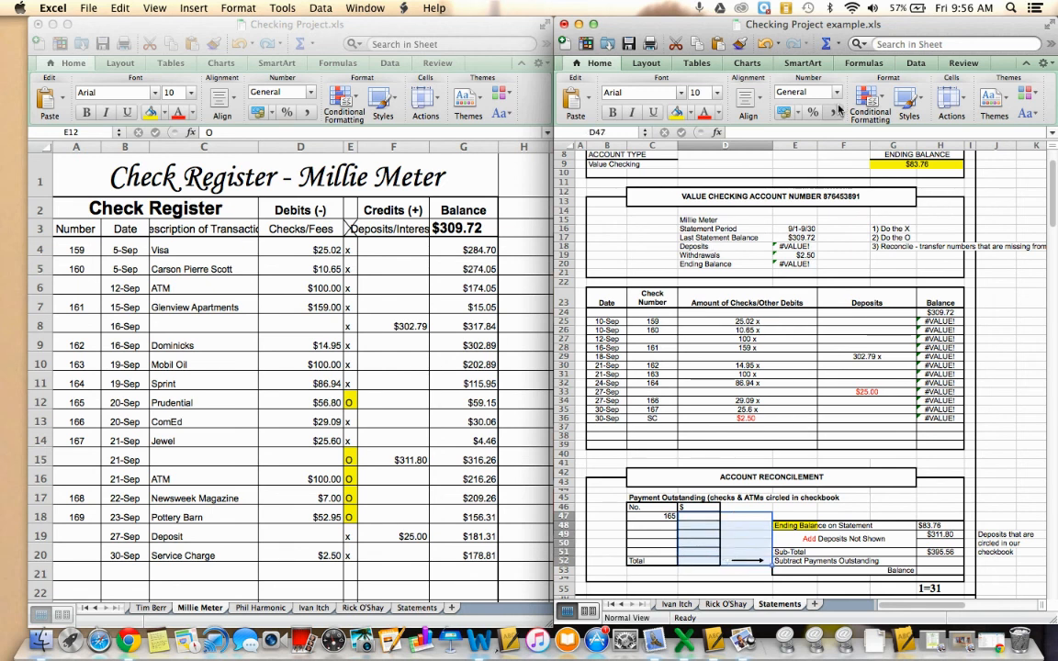
{"action": "left_click", "coordinate": [748, 100]}
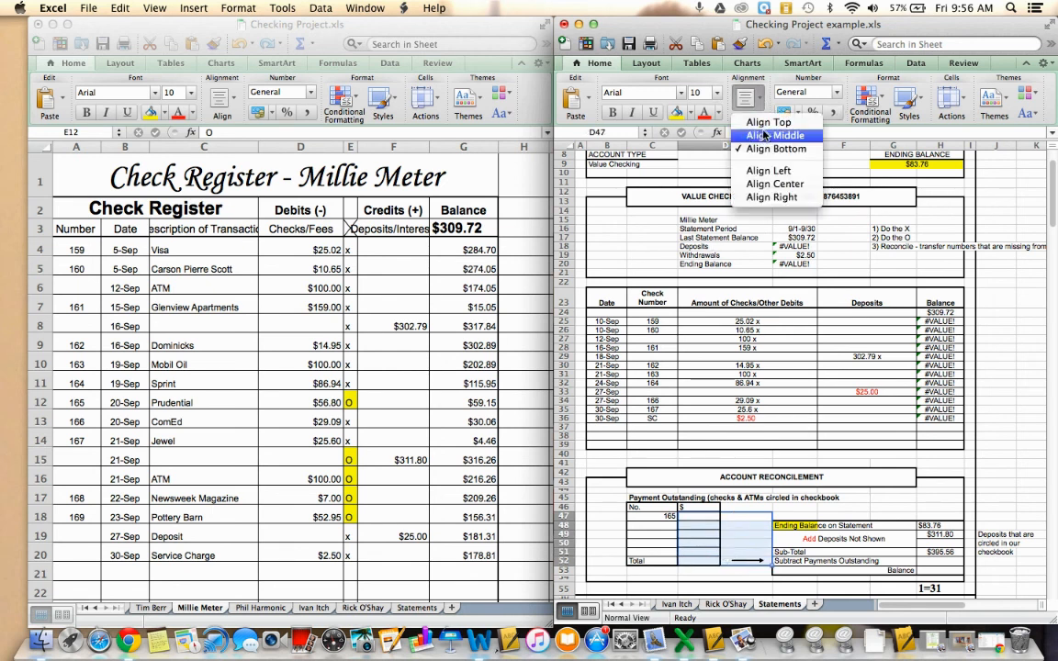
{"action": "left_click", "coordinate": [769, 170]}
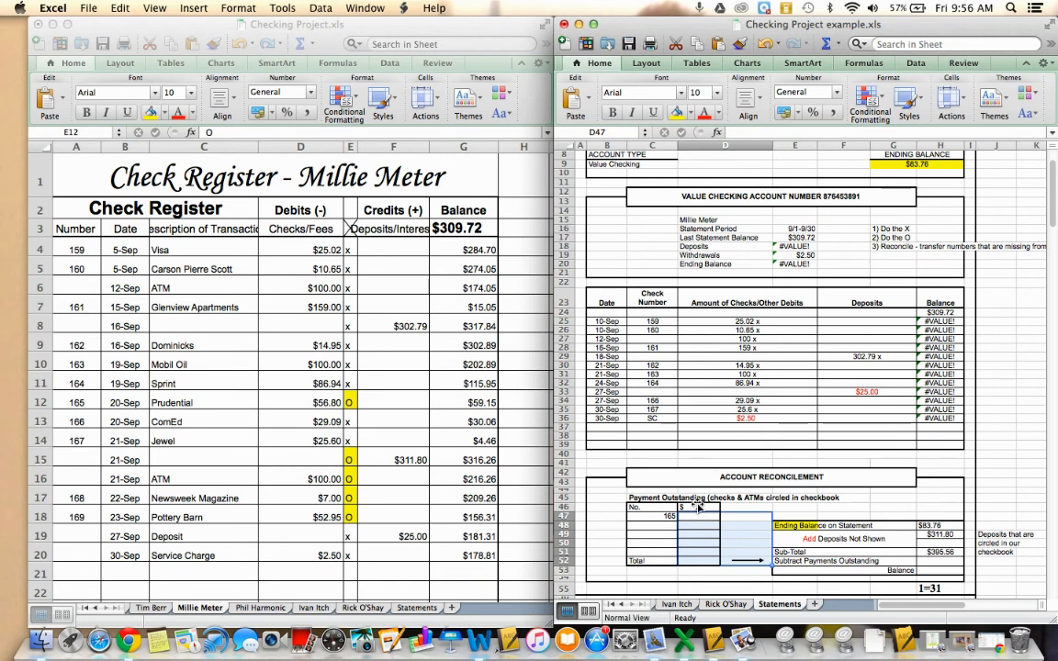
{"action": "left_click", "coordinate": [698, 503]}
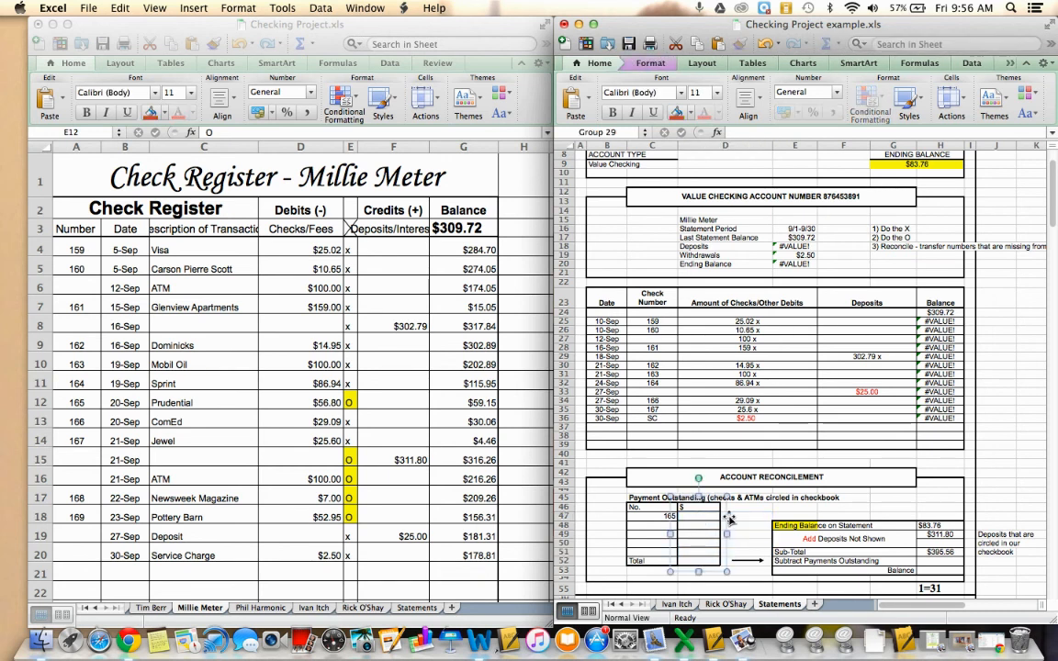
{"action": "left_click", "coordinate": [737, 516]}
{"action": "left_click", "coordinate": [705, 522]}
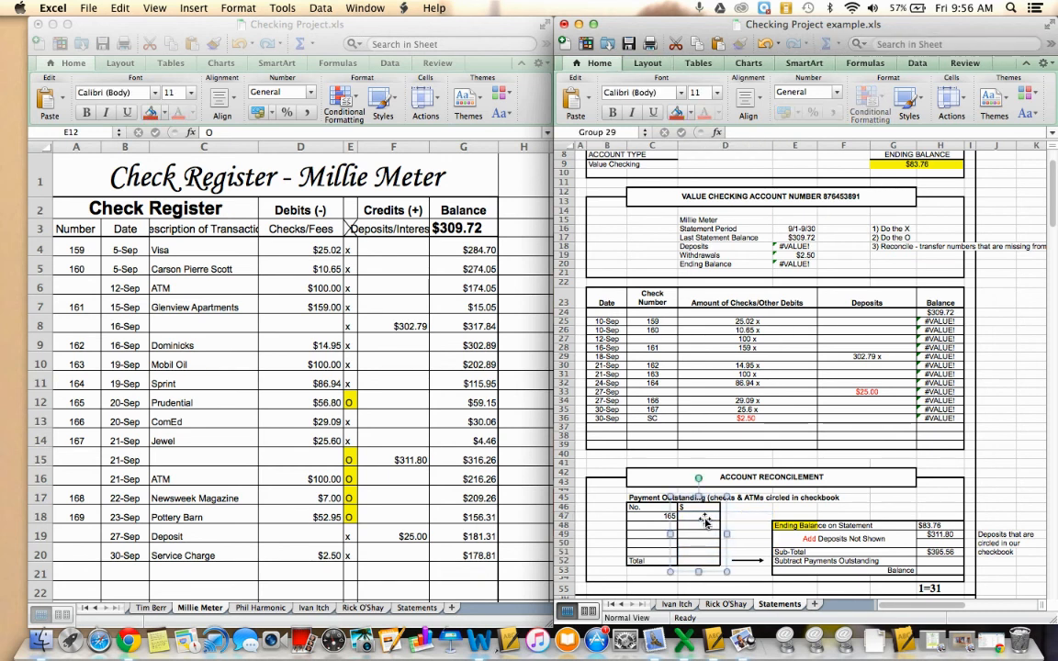
{"action": "left_click", "coordinate": [718, 513]}
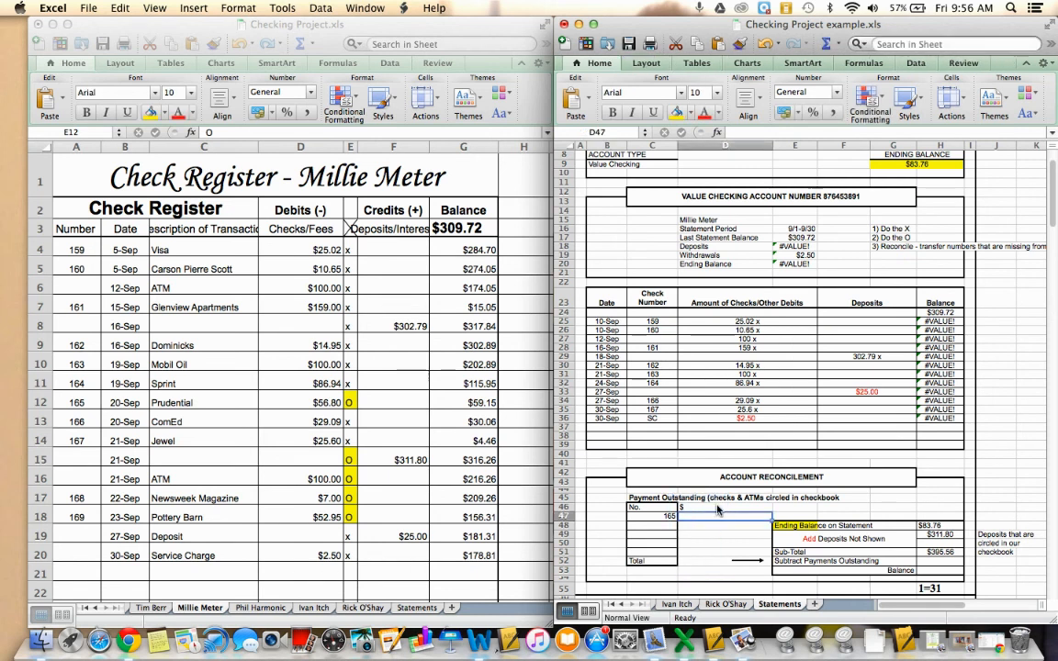
{"action": "left_click", "coordinate": [698, 499]}
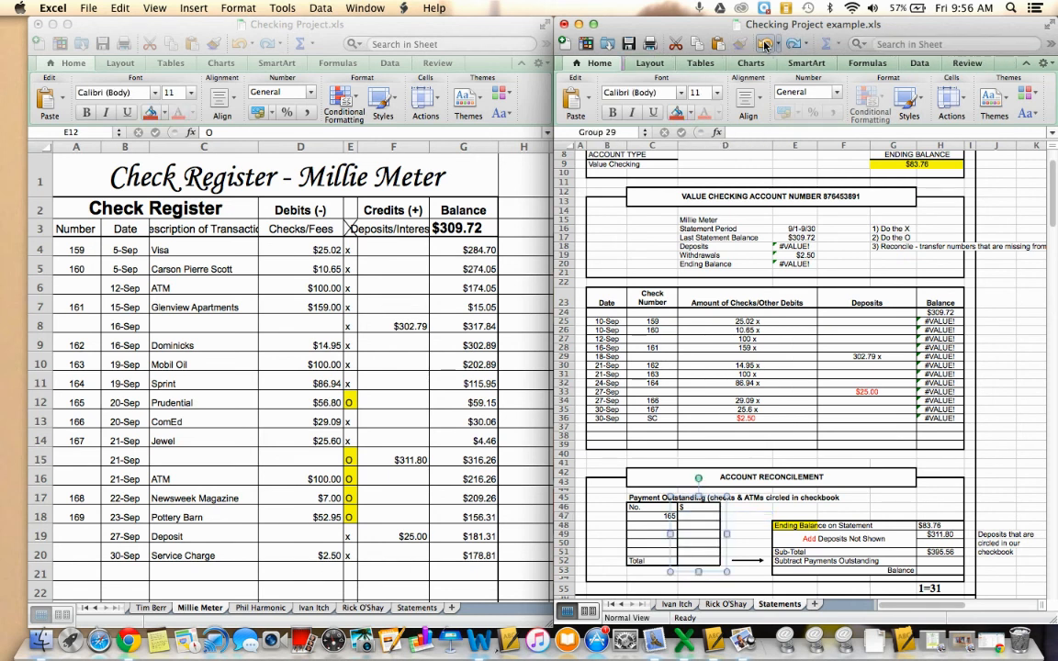
{"action": "left_click", "coordinate": [700, 520]}
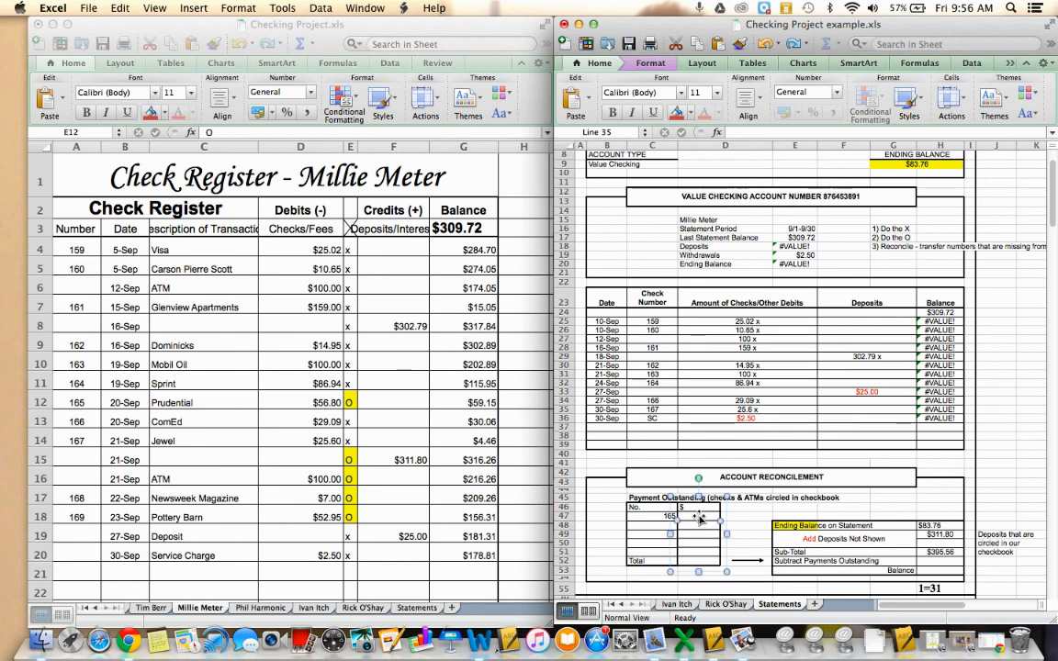
Enter 56.8 in D47 for check 165, and record the ATM withdrawal of 100 in row 48
{"action": "left_click", "coordinate": [749, 517]}
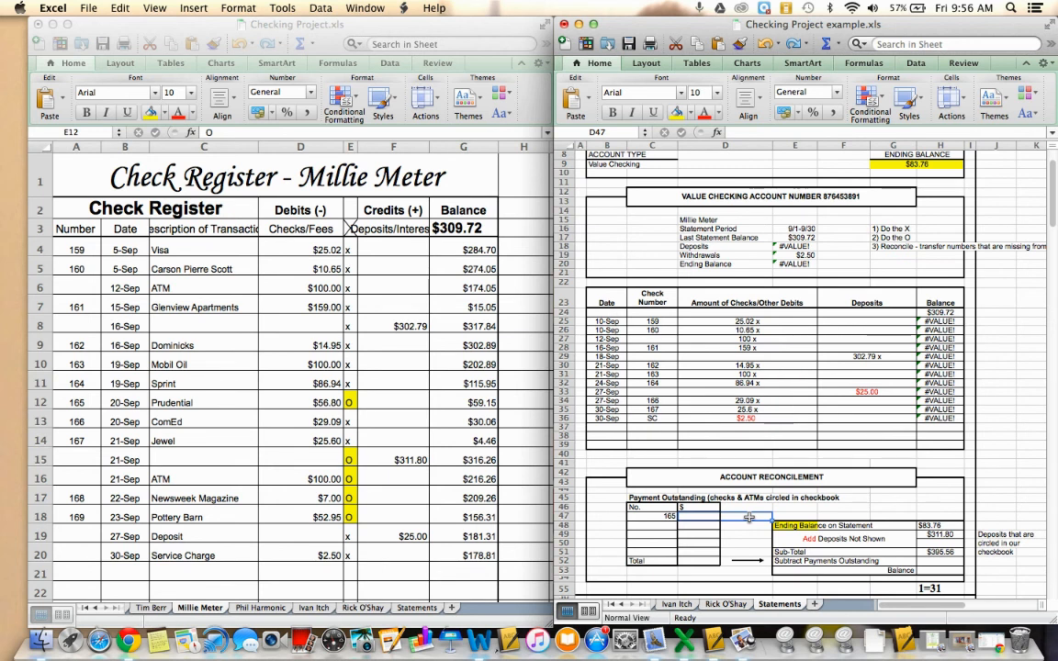
{"action": "type", "text": "56.8"}
{"action": "key", "text": "Return"}
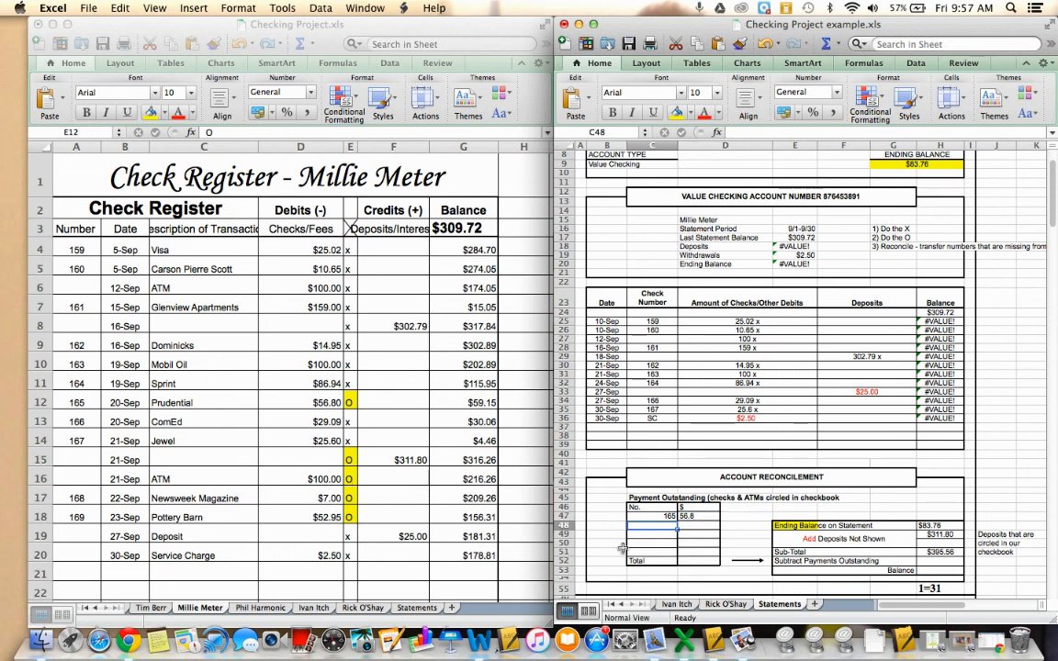
{"action": "type", "text": "ATM"}
{"action": "key", "text": "Tab"}
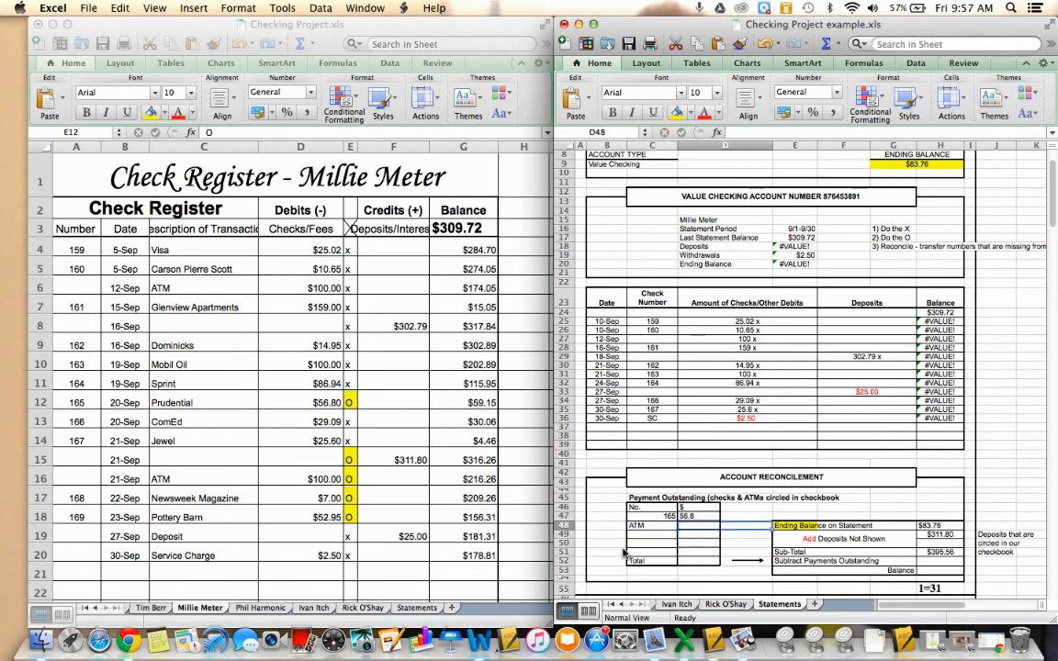
{"action": "type", "text": "100"}
{"action": "key", "text": "Return"}
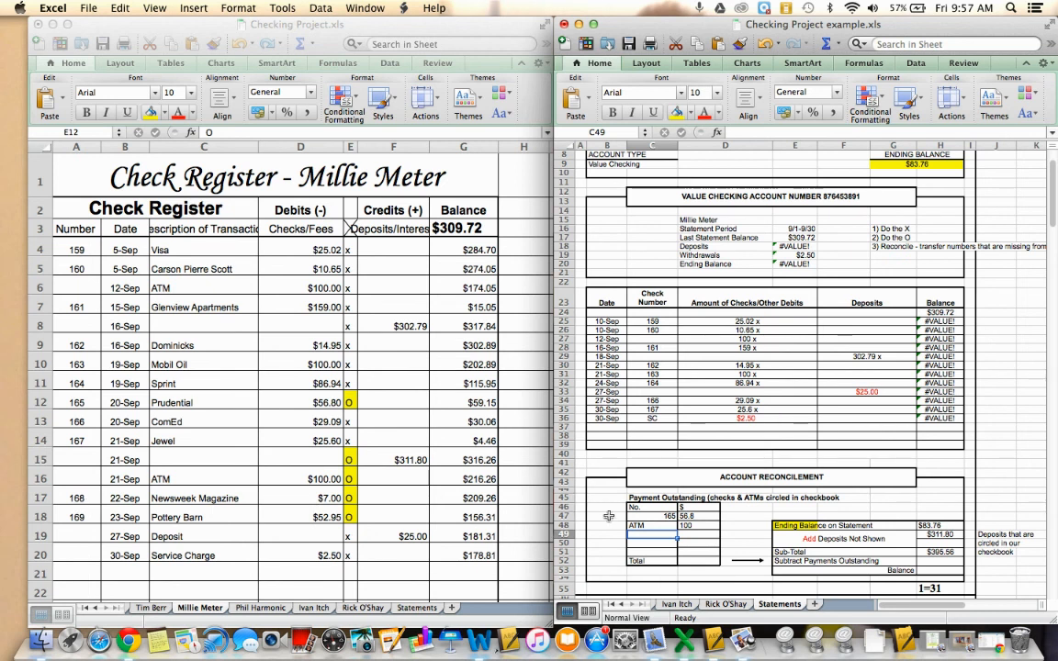
Record check 168 for 7 in row 49 and check 169 for 52.95 in row 50 of the Payment Outstanding table
{"action": "type", "text": "168"}
{"action": "key", "text": "Tab"}
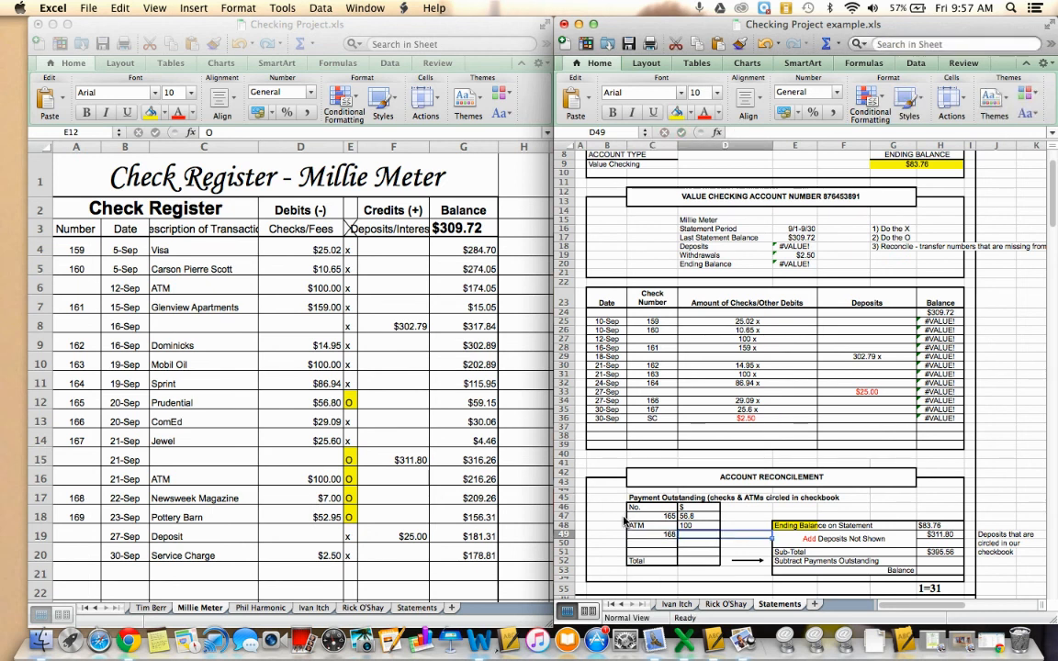
{"action": "type", "text": "7"}
{"action": "key", "text": "Return"}
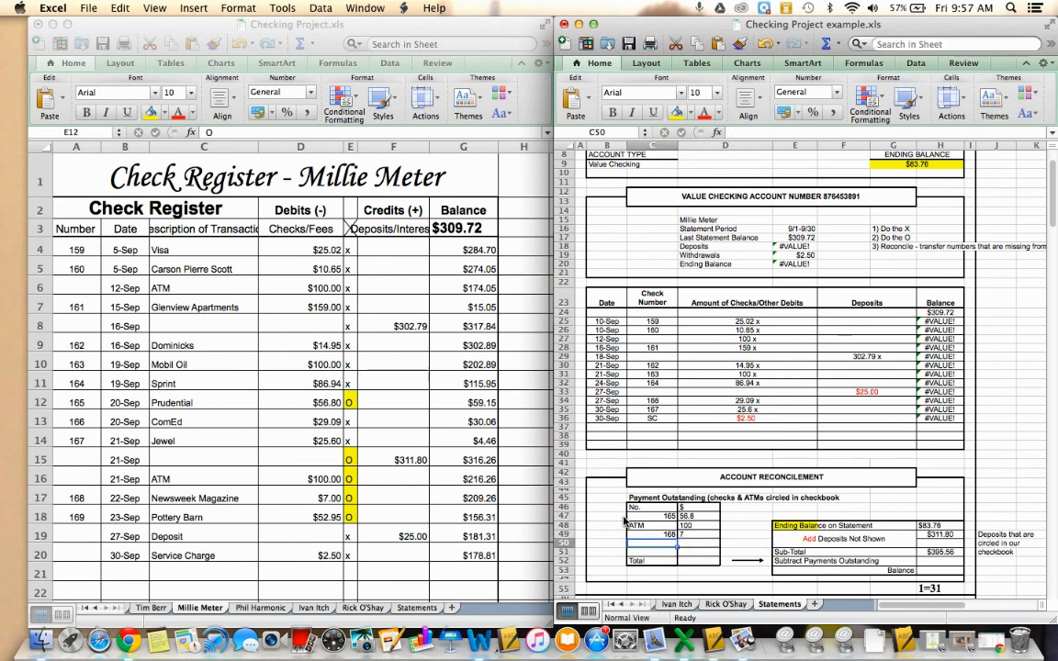
{"action": "type", "text": "169"}
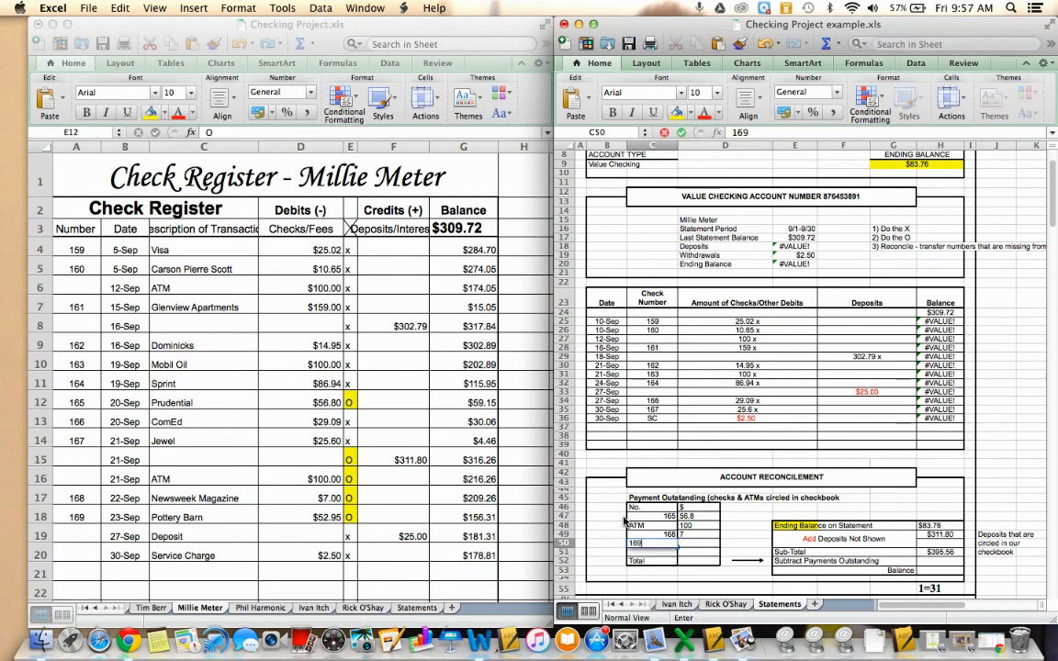
{"action": "key", "text": "Tab"}
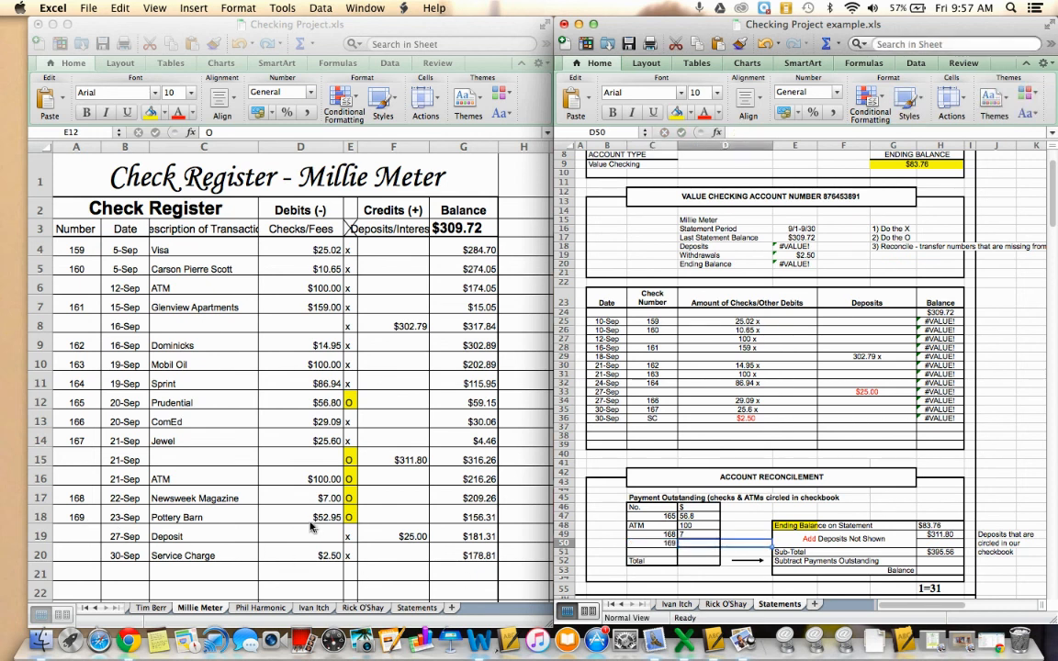
{"action": "type", "text": "52.95"}
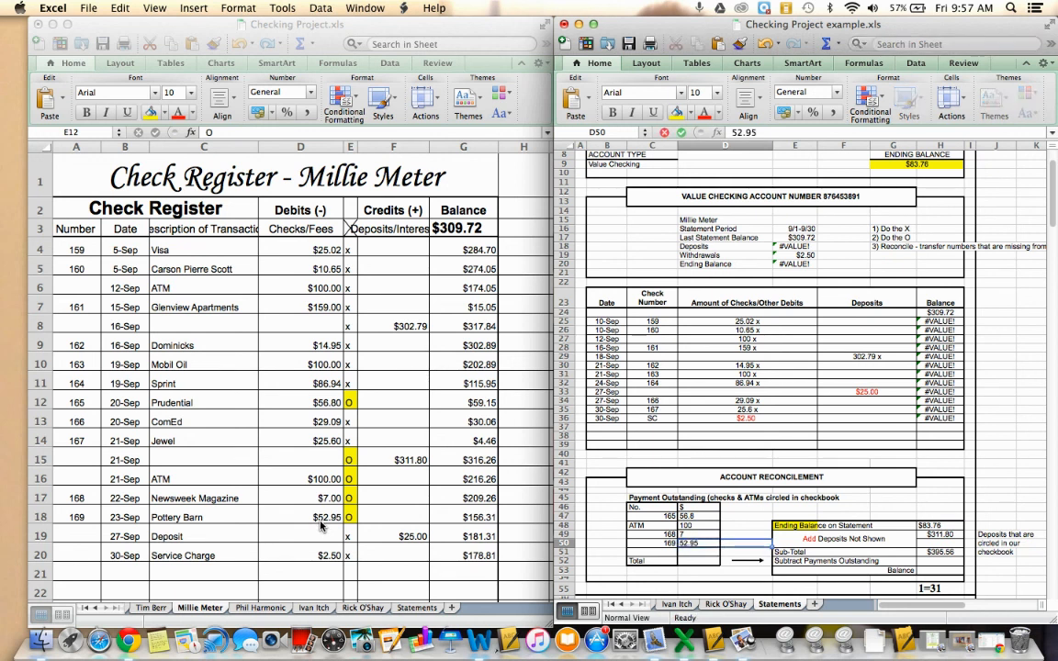
{"action": "key", "text": "Down"}
Total the outstanding payments in D52 with the formula =56.80+100+7+52.95
{"action": "key", "text": "Down"}
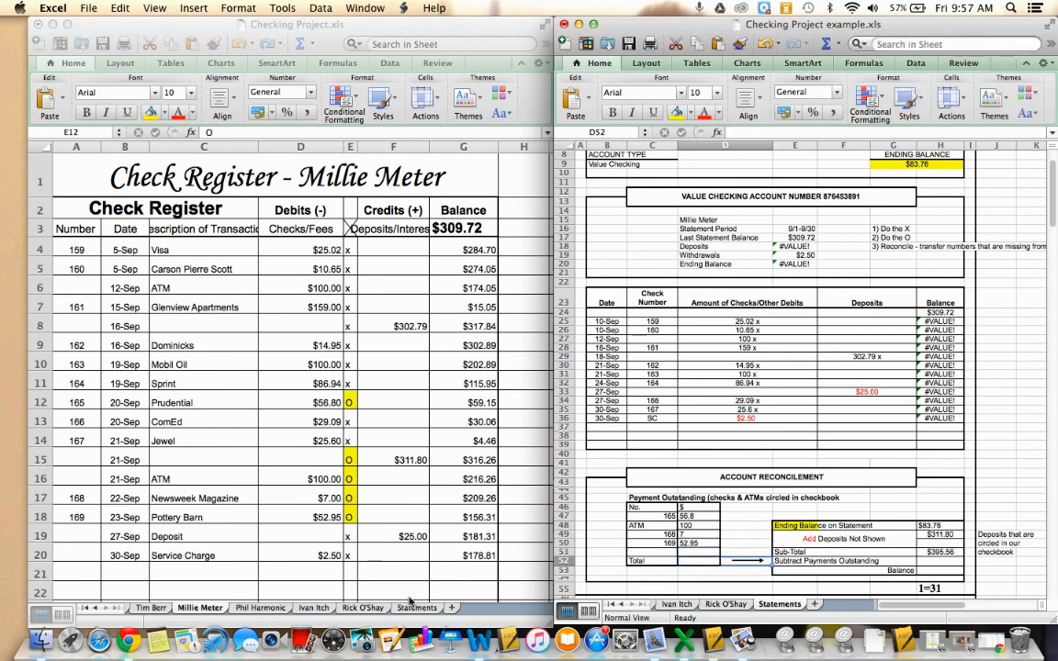
{"action": "left_click", "coordinate": [697, 567]}
{"action": "left_click", "coordinate": [705, 565]}
{"action": "left_click", "coordinate": [741, 550]}
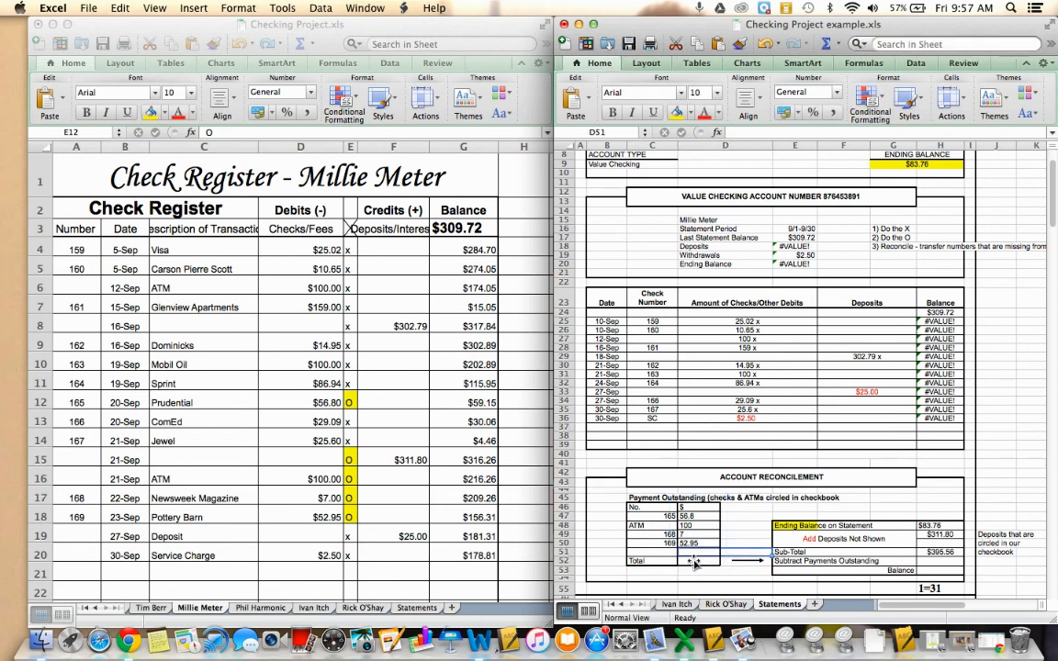
{"action": "left_click", "coordinate": [701, 561]}
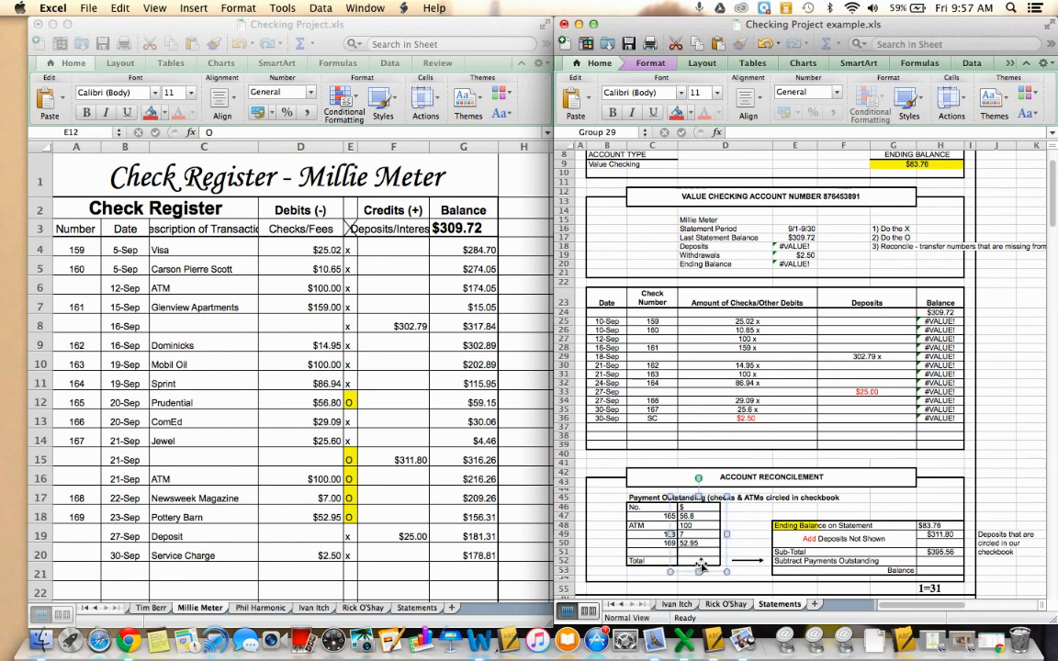
{"action": "left_click", "coordinate": [684, 560]}
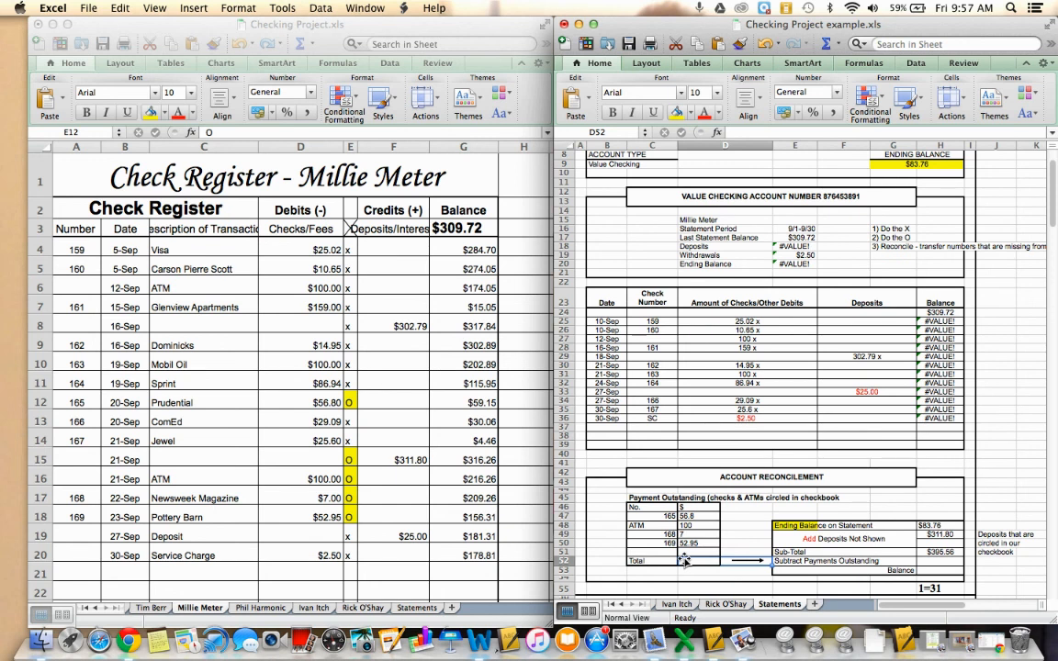
{"action": "type", "text": "="}
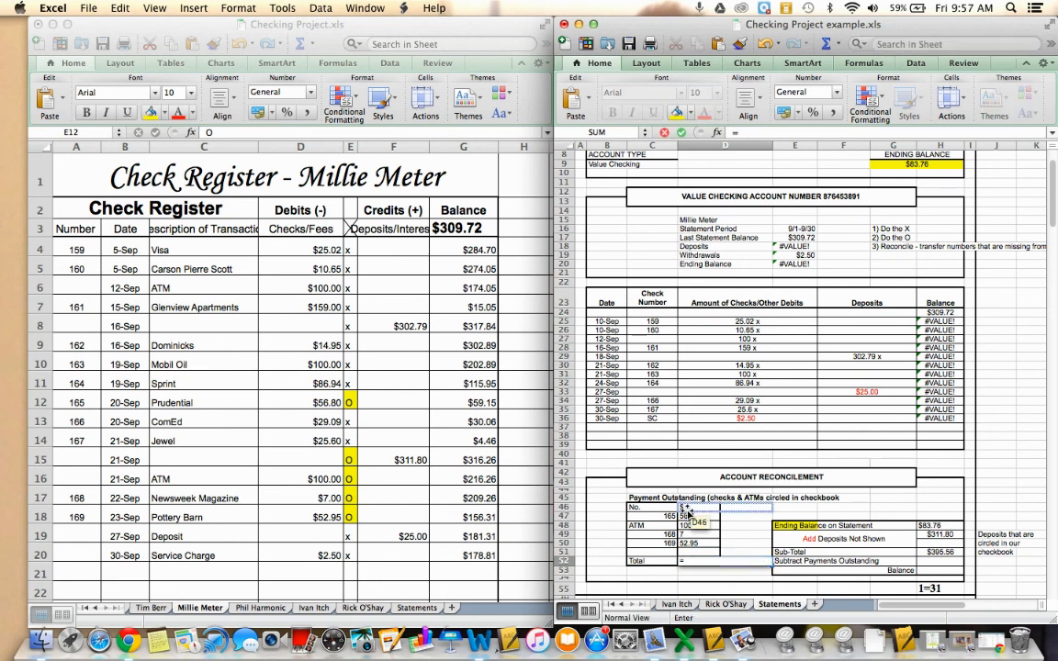
{"action": "type", "text": "56."}
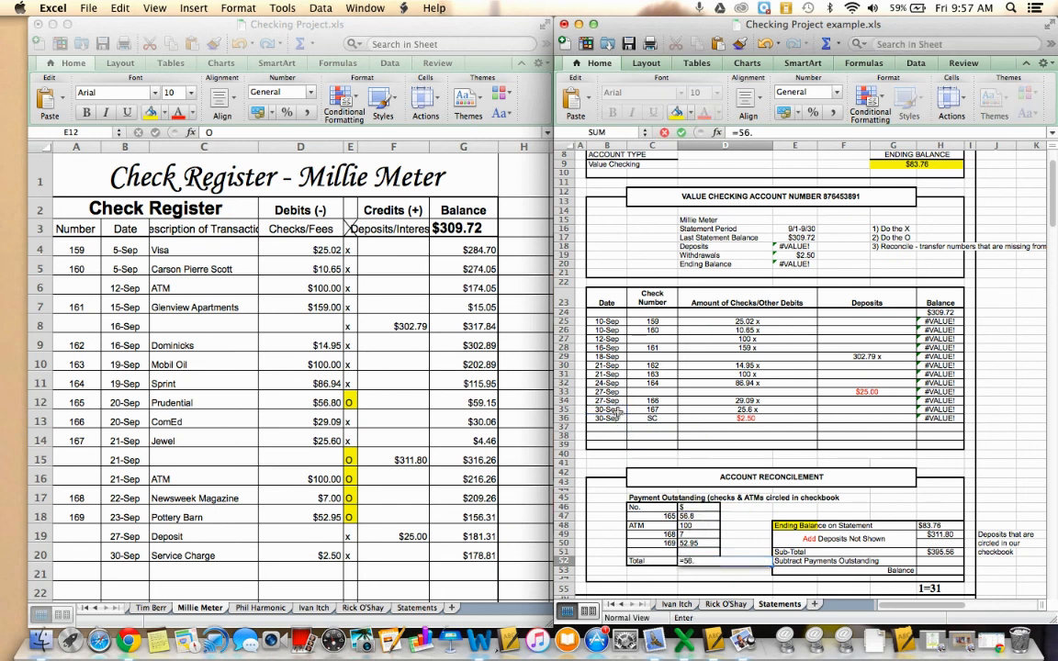
{"action": "type", "text": "80+"}
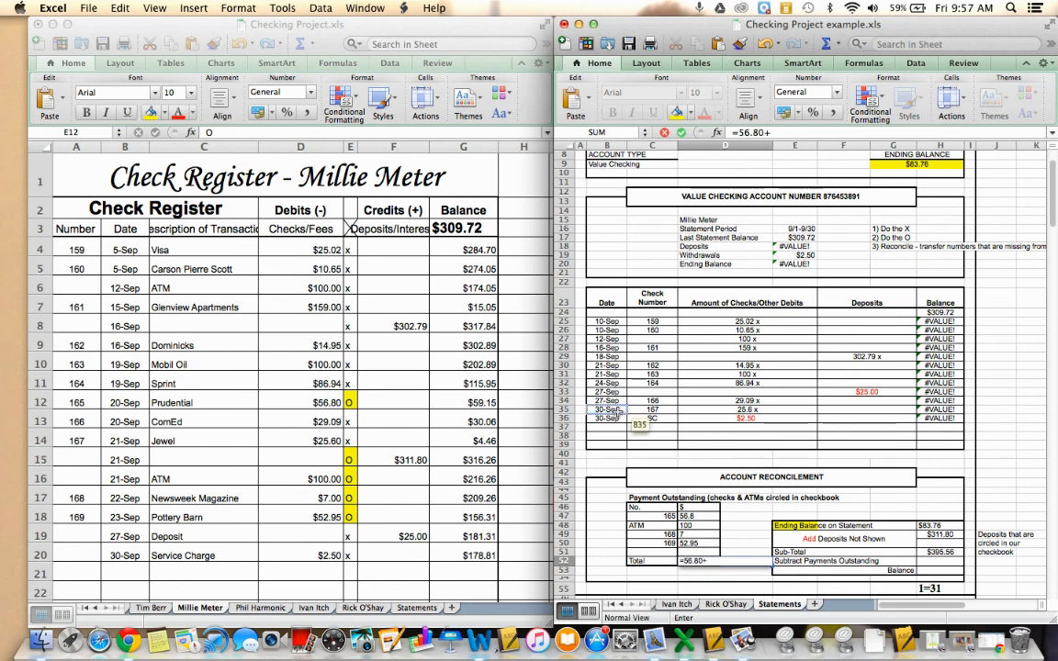
{"action": "type", "text": "100+7"}
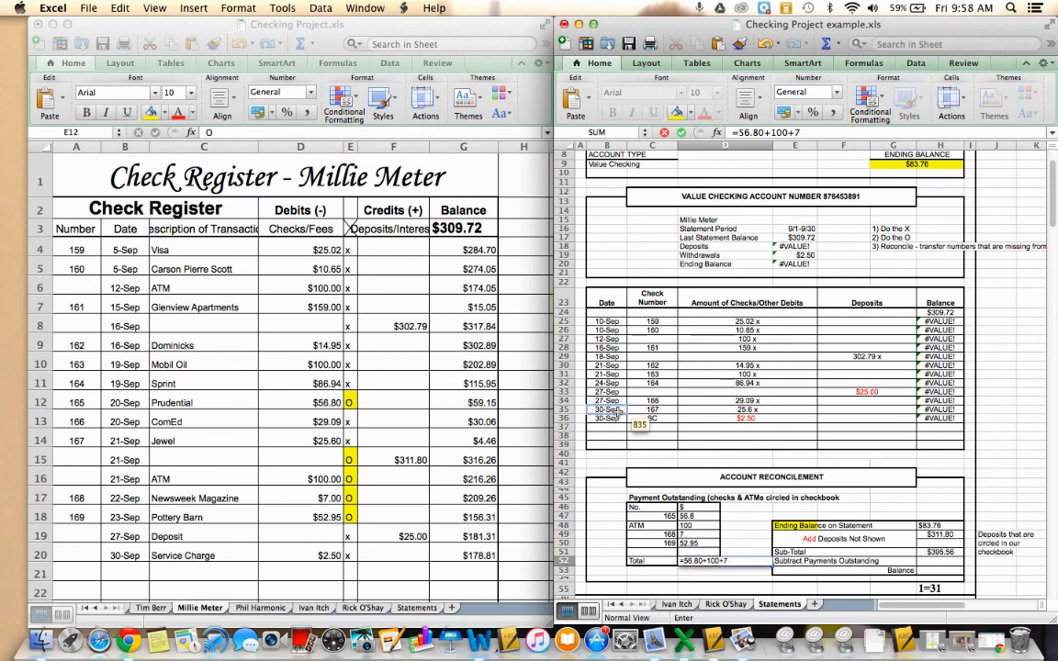
{"action": "type", "text": "+52.9"}
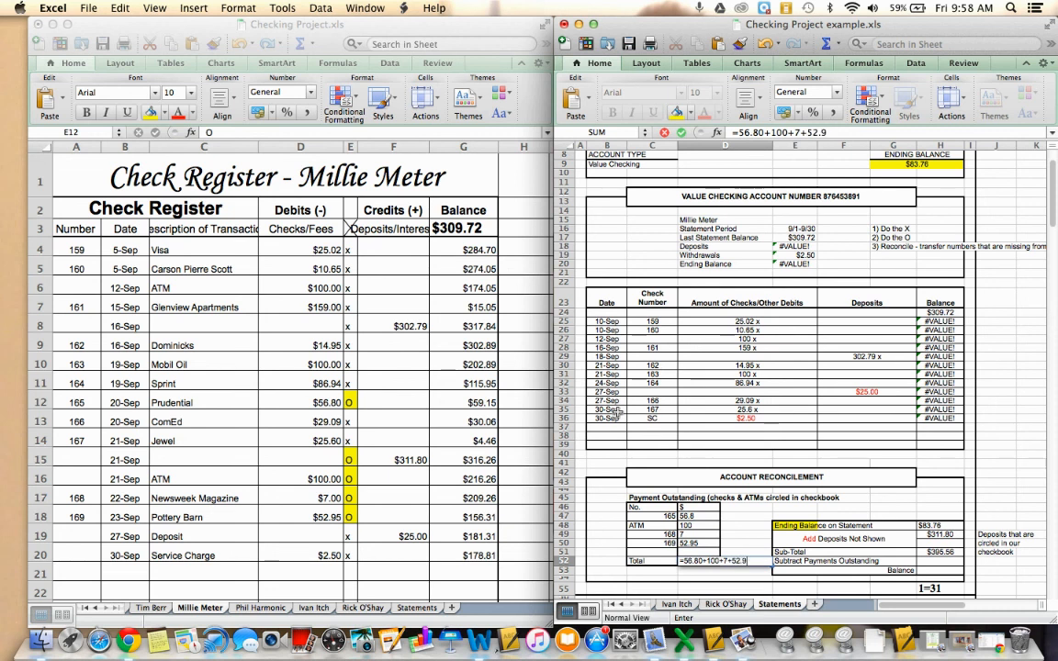
{"action": "type", "text": "5"}
{"action": "key", "text": "Return"}
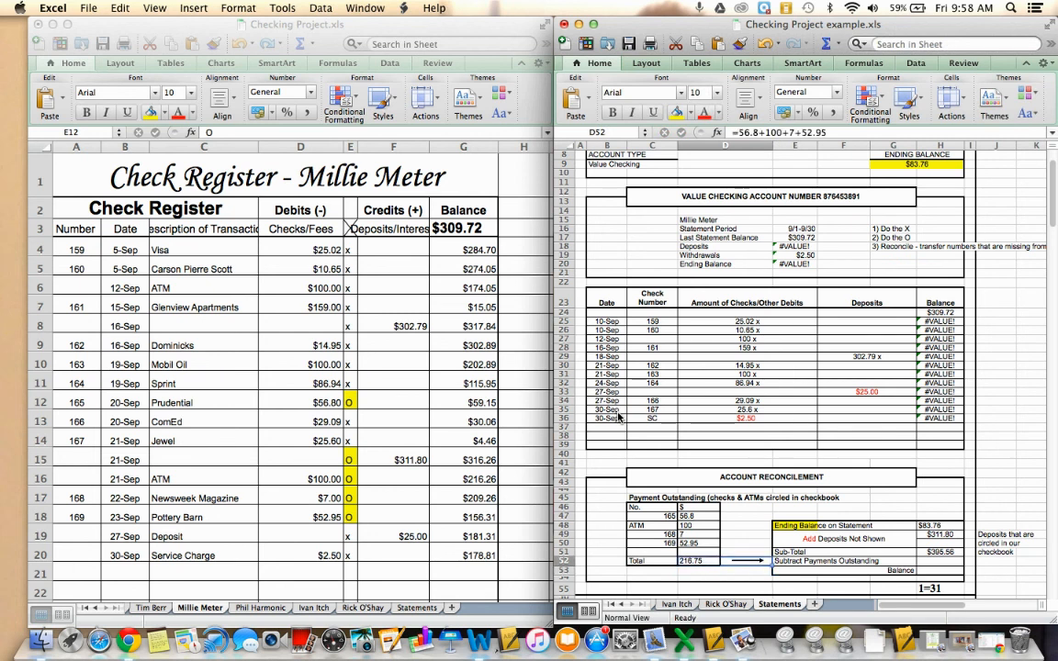
Color the word "Subtract" red in the "Subtract Payments Outstanding" label in E52
{"action": "key", "text": "Up"}
{"action": "key", "text": "Right"}
{"action": "key", "text": "Left"}
{"action": "key", "text": "Right"}
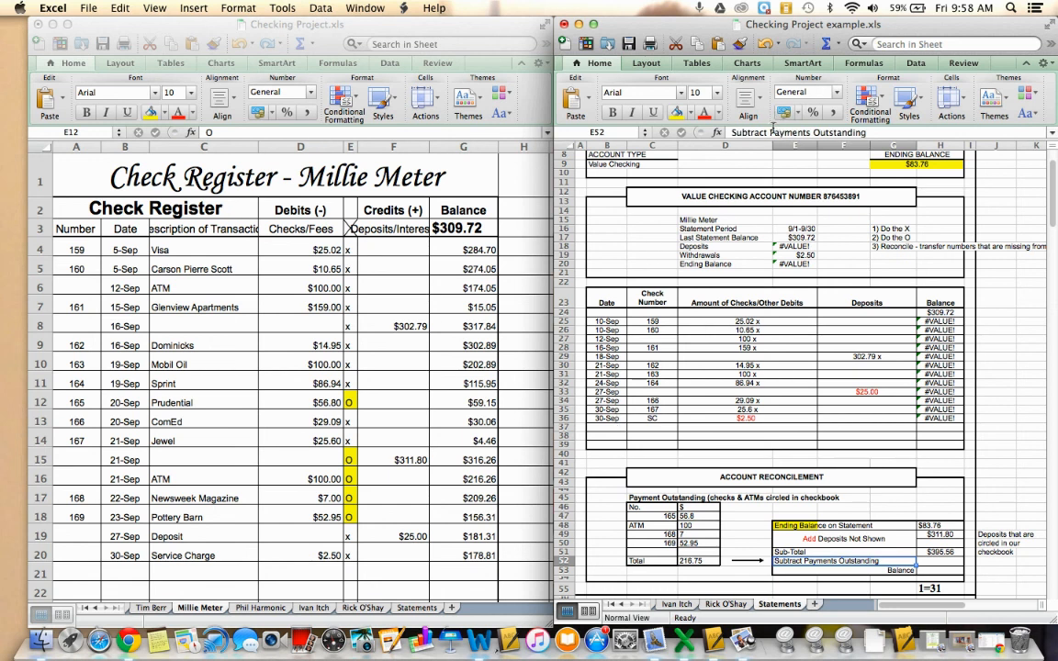
{"action": "left_click_drag", "start_coordinate": [770, 132], "coordinate": [723, 129]}
{"action": "left_click", "coordinate": [705, 112]}
{"action": "key", "text": "Return"}
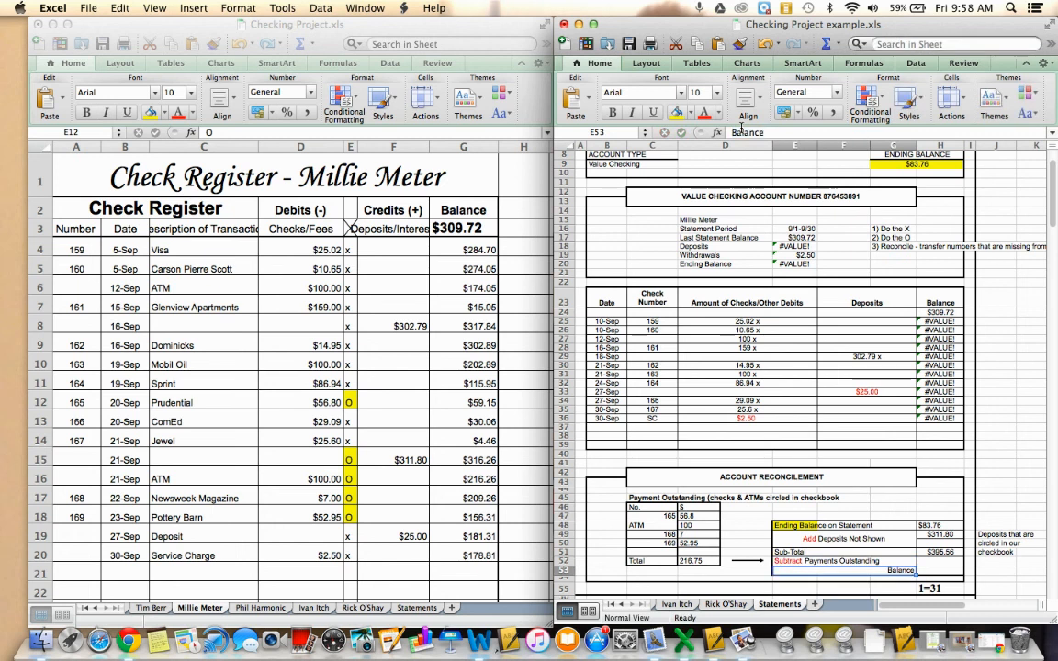
Subtract the outstanding payments from the sub-total in H52 with the formula =395.56-216.75
{"action": "key", "text": "Up"}
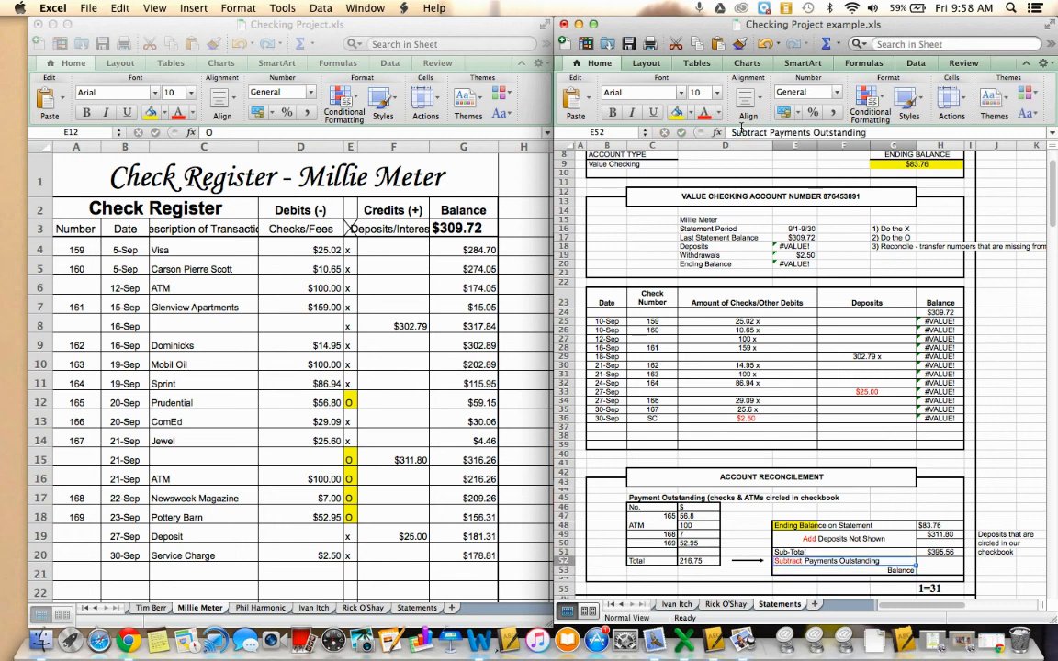
{"action": "key", "text": "Right"}
{"action": "type", "text": "="}
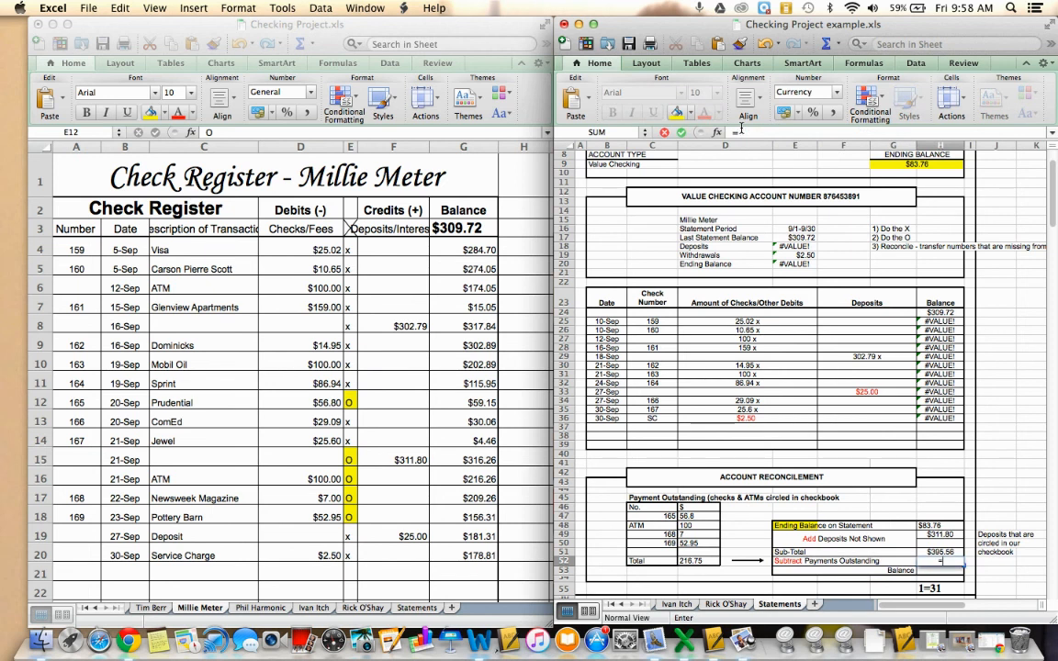
{"action": "type", "text": "395.56-"}
{"action": "left_click", "coordinate": [691, 562]}
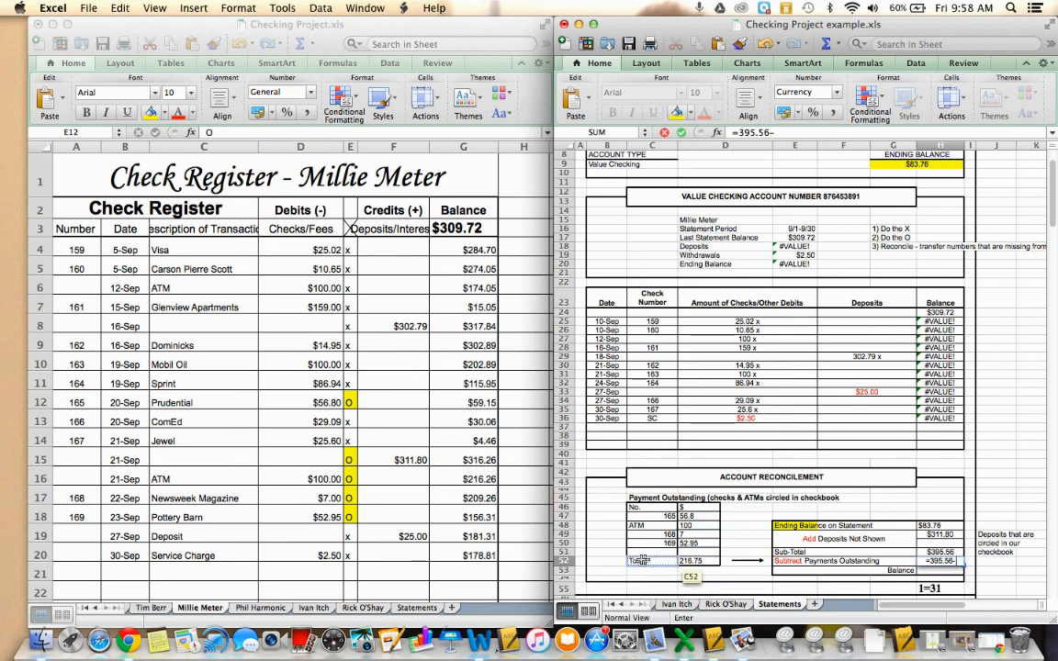
{"action": "type", "text": "216.75"}
{"action": "key", "text": "Return"}
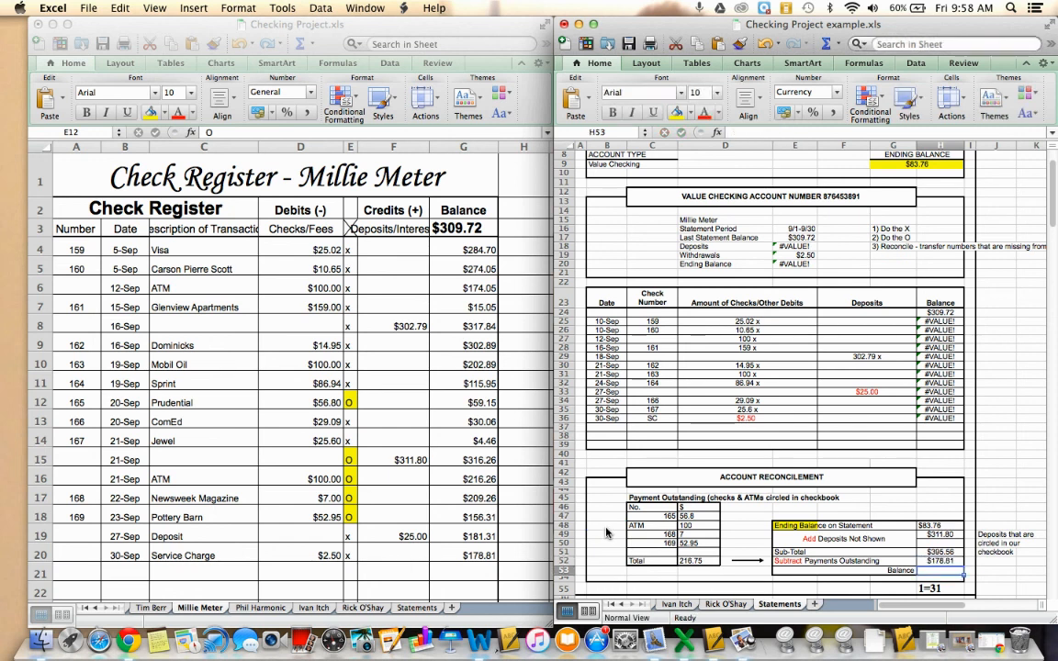
{"action": "key", "text": "Up"}
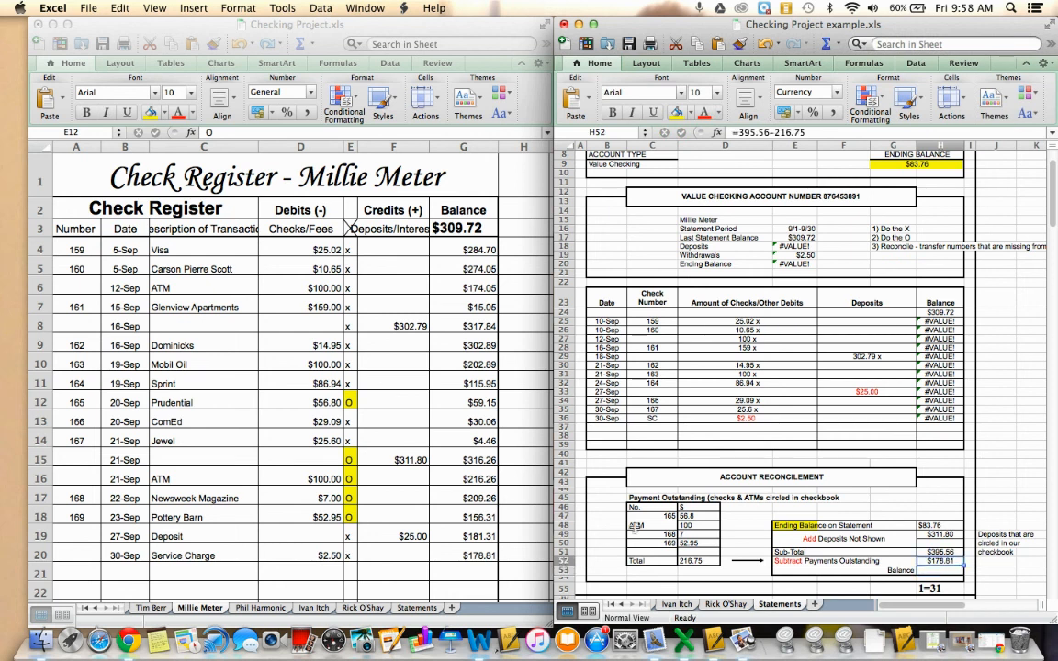
Move the subtraction formula from H52 to the Balance cell H53, and enter 216.75 as the payments outstanding in H52
{"action": "key", "text": "super+x"}
{"action": "key", "text": "Down"}
{"action": "key", "text": "super+v"}
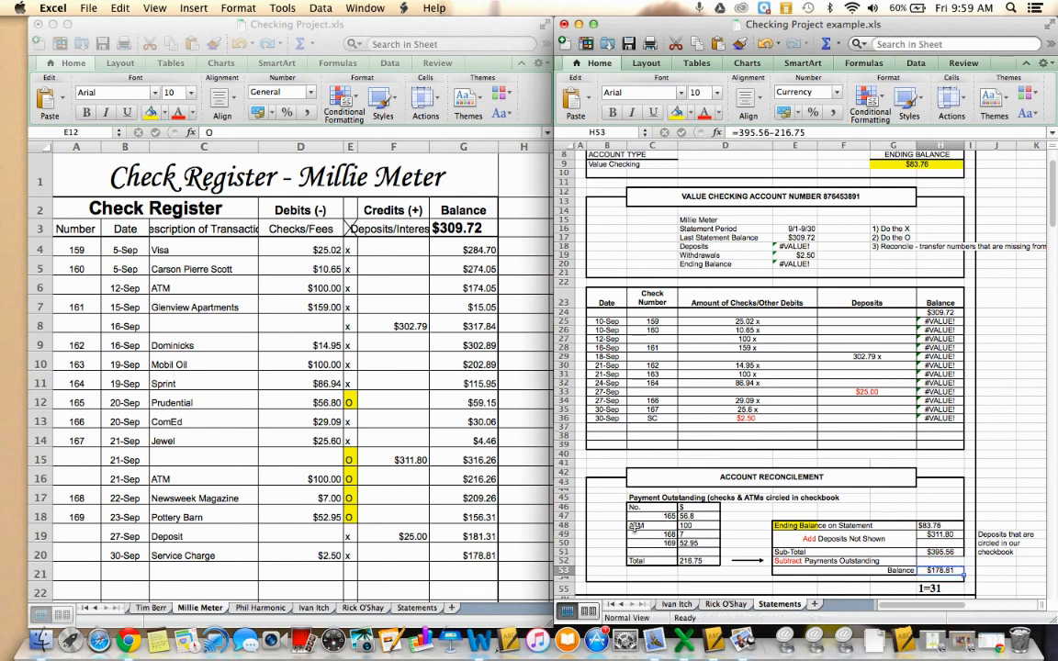
{"action": "key", "text": "Up"}
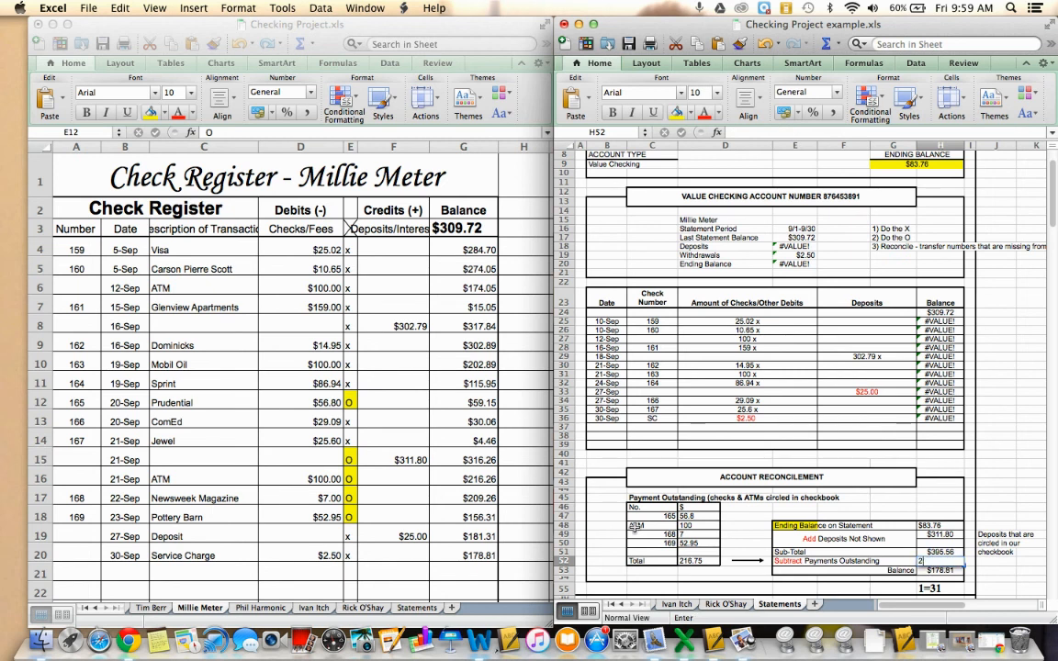
{"action": "type", "text": "216.75"}
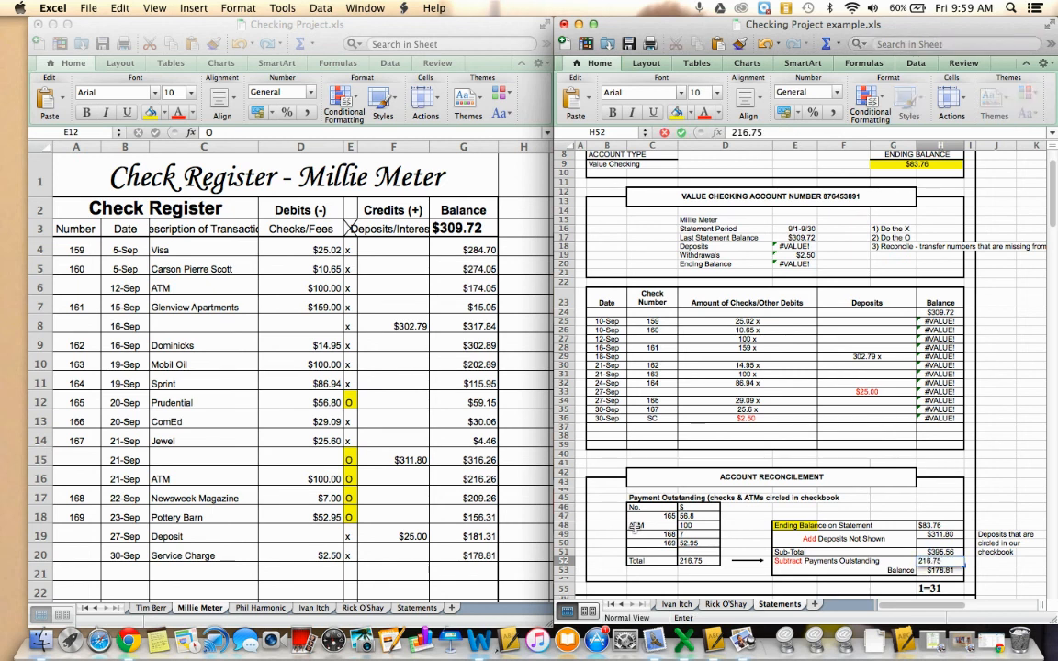
{"action": "key", "text": "Return"}
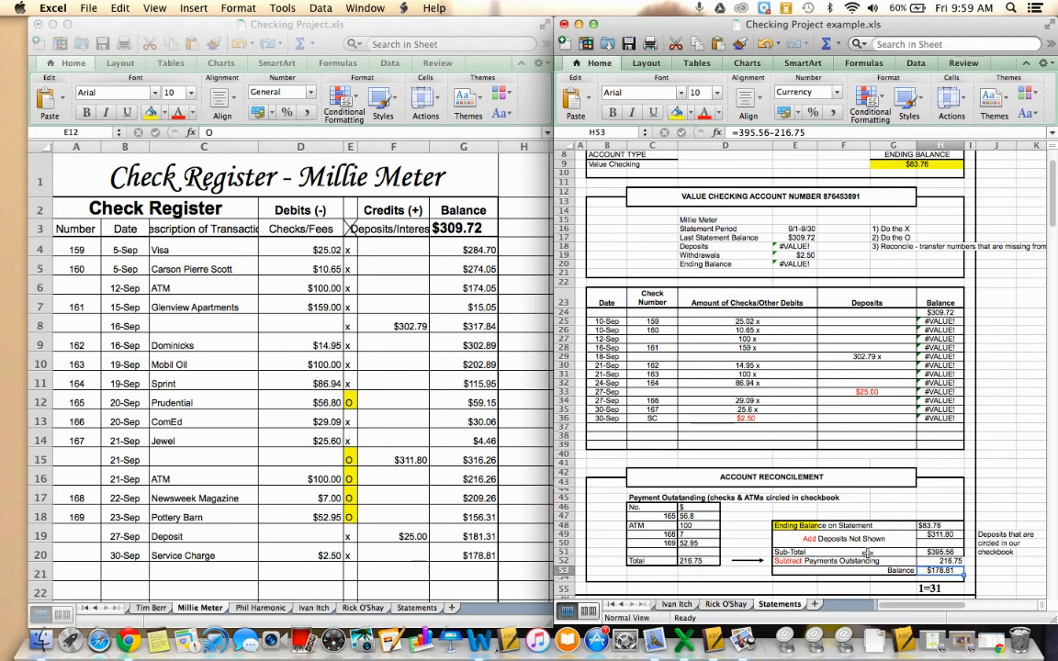
{"action": "double_click", "coordinate": [922, 570]}
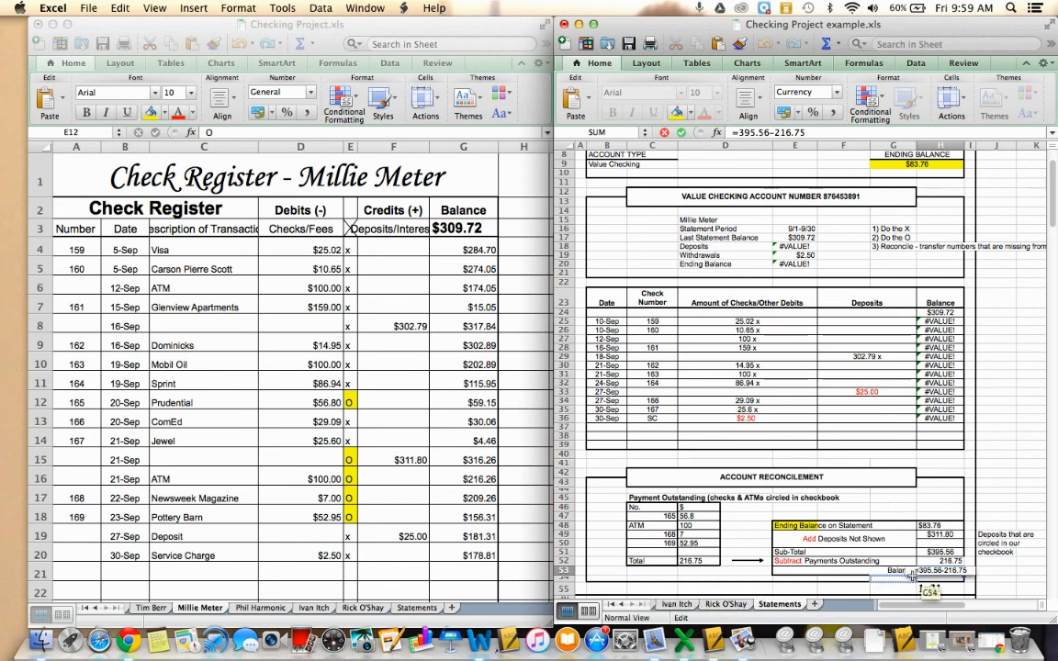
{"action": "left_click", "coordinate": [997, 568]}
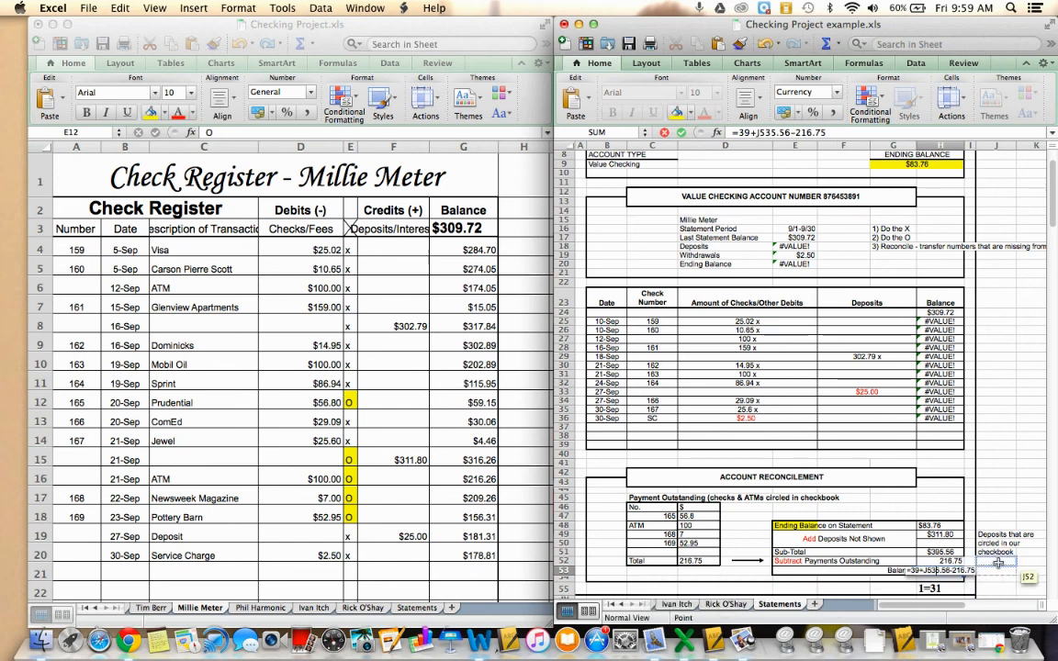
{"action": "key", "text": "Escape"}
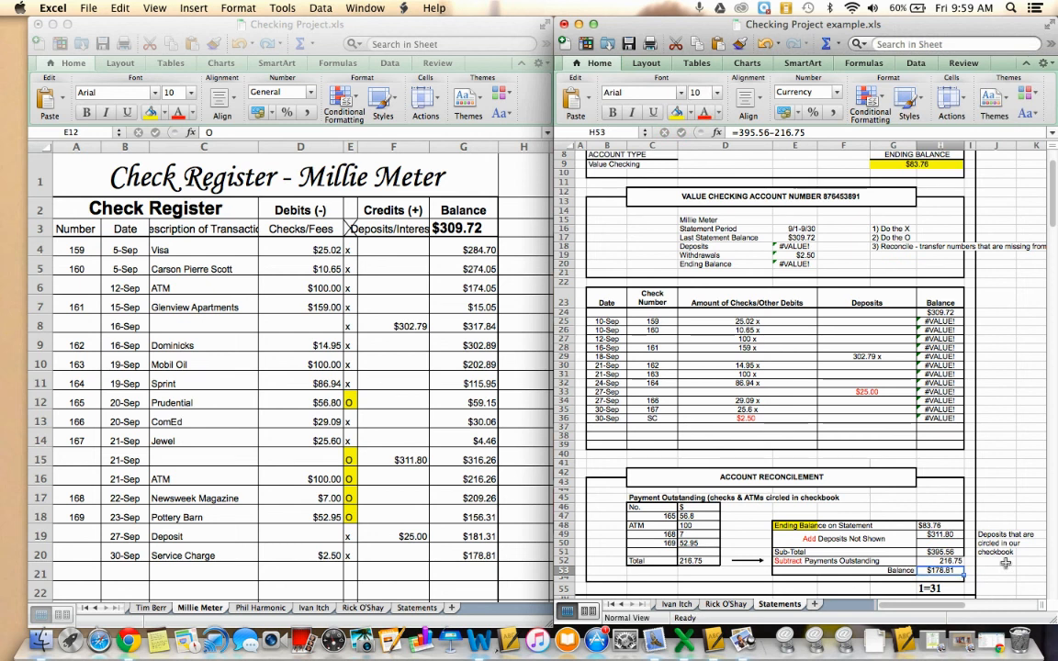